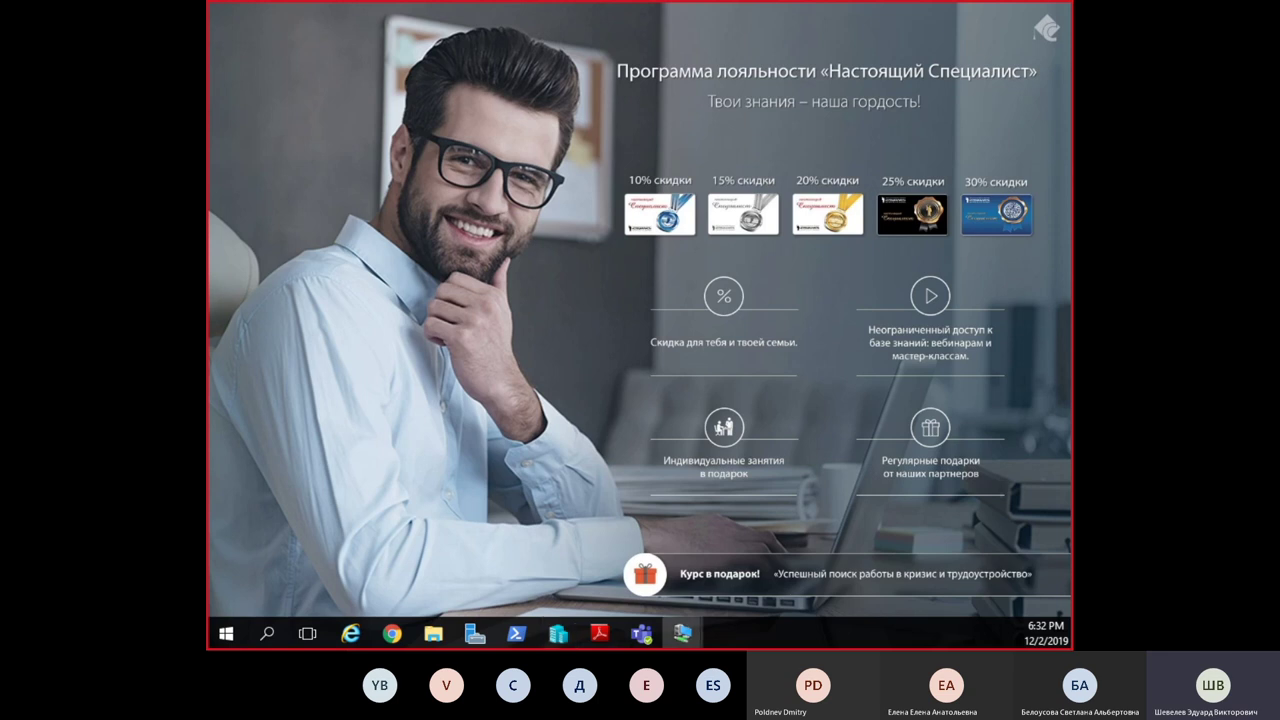
Step: Connect to MD-LON-CL3, power it on, and view it full screen
left_click(683, 634)
left_click(392, 115)
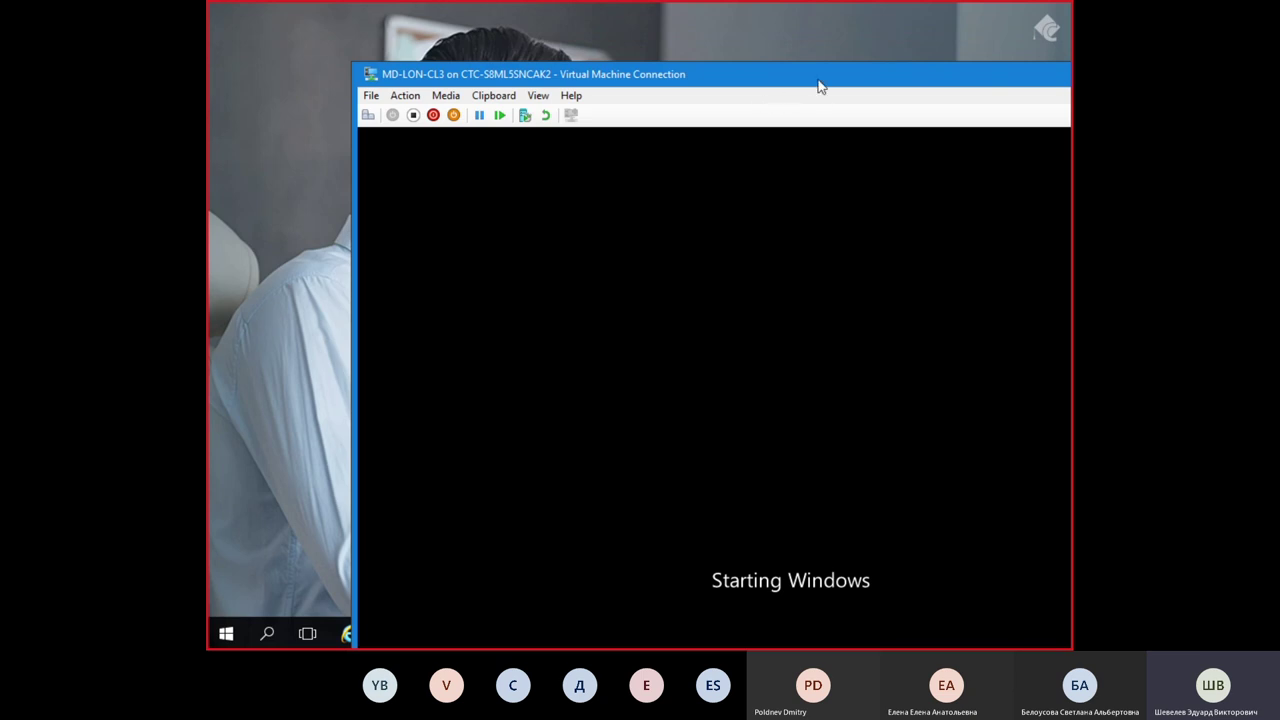
double_click(754, 74)
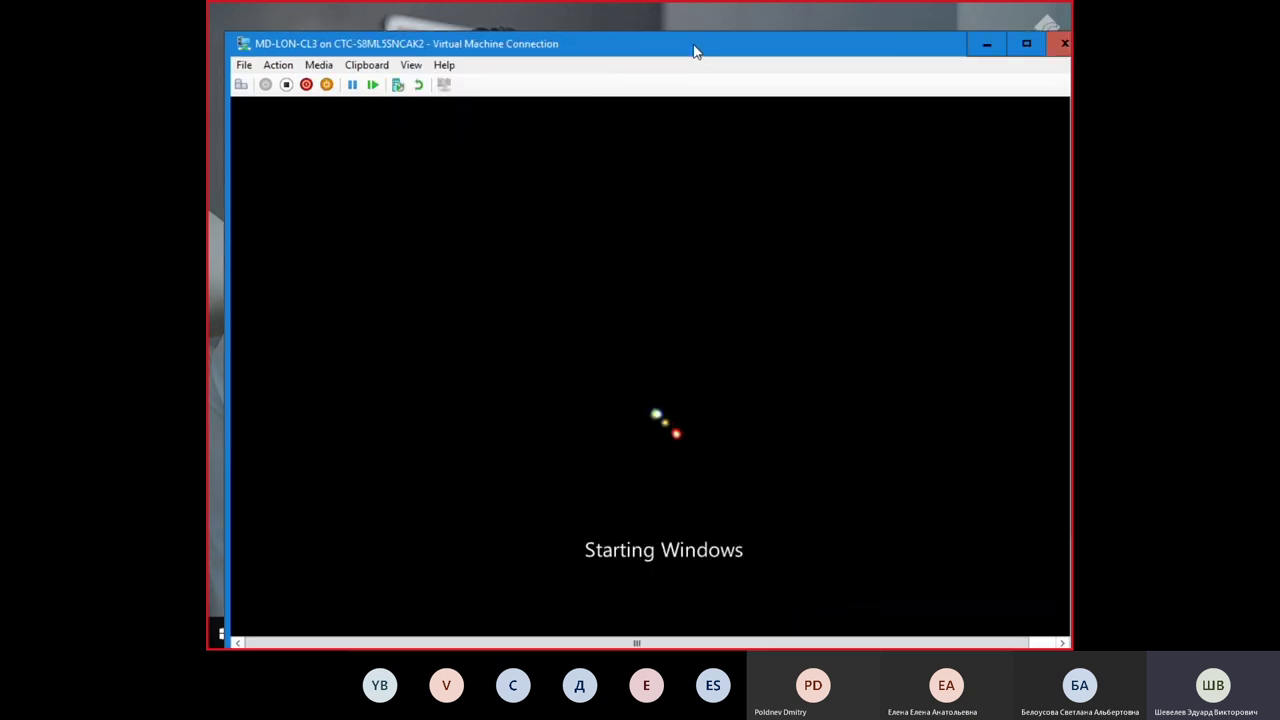
left_click_drag(700, 14, 606, 14)
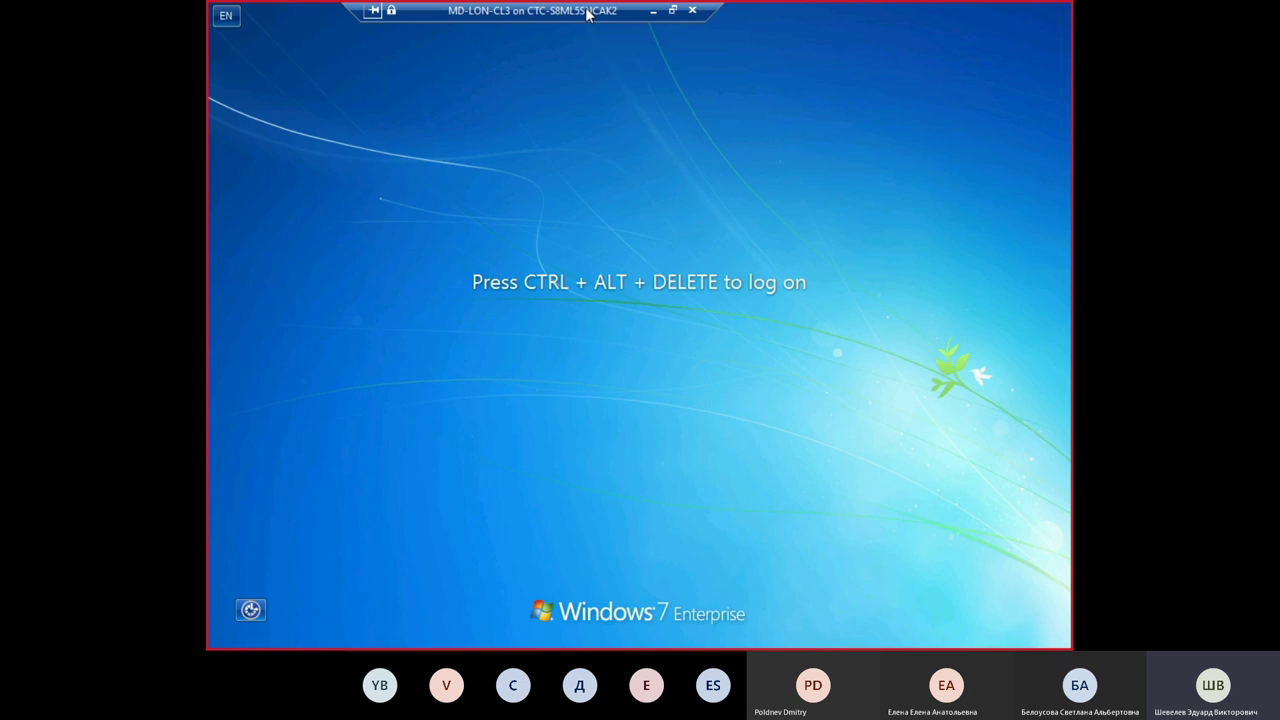
Step: Send Ctrl+Alt+Delete and log on to LON-CL3 with the administrator password
key("ctrl+alt+End")
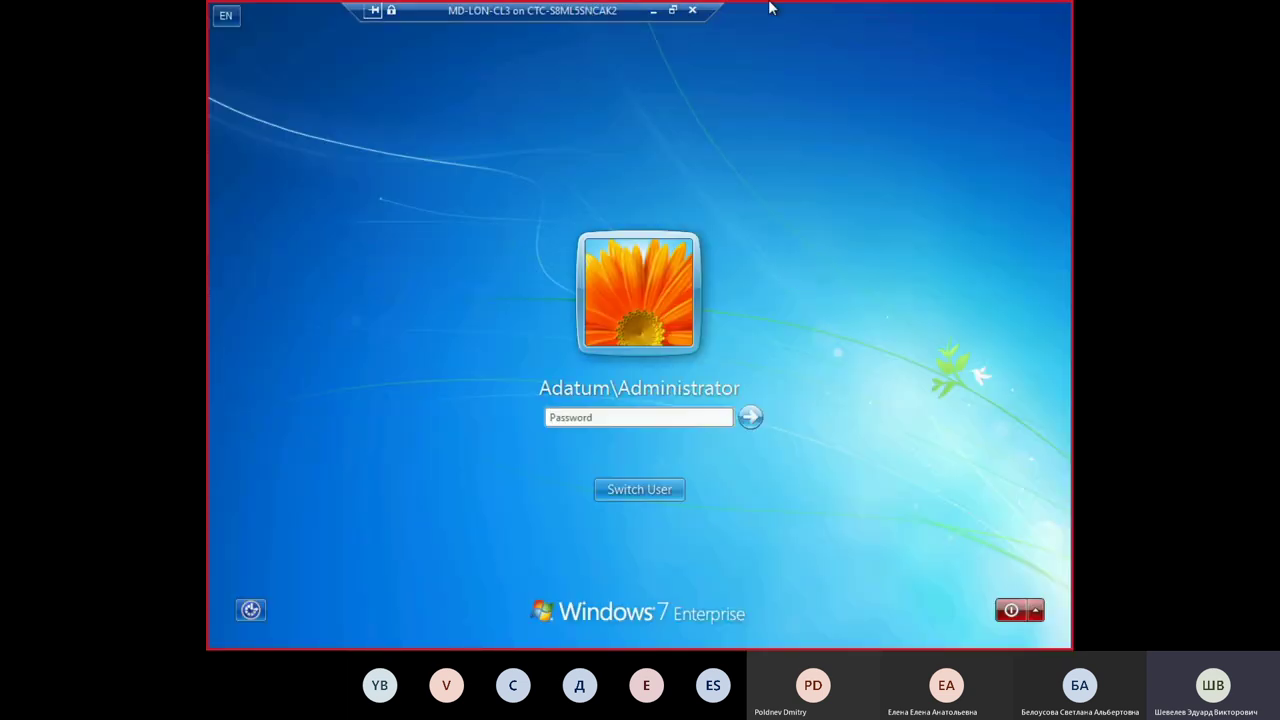
mouse_move(766, 6)
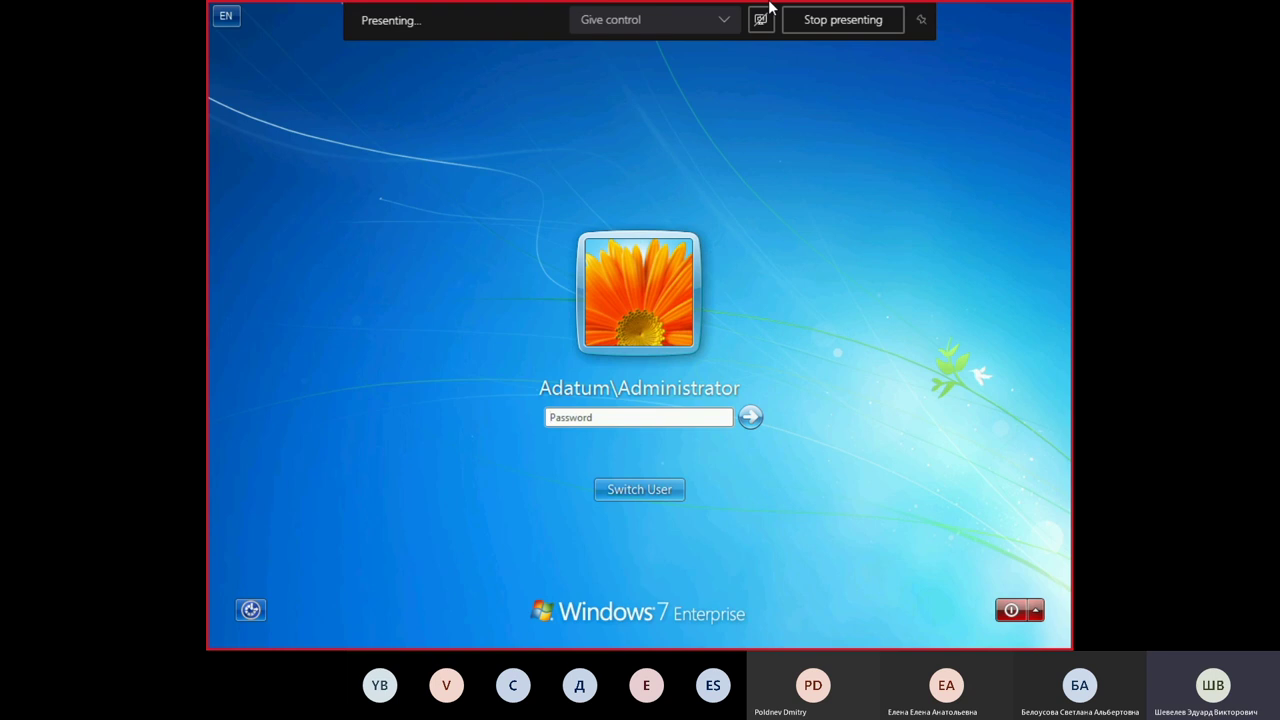
type("Pa$$")
key("BackSpace")
key("BackSpace")
key("BackSpace")
key("BackSpace")
type("Pa$$w0rd")
key("Return")
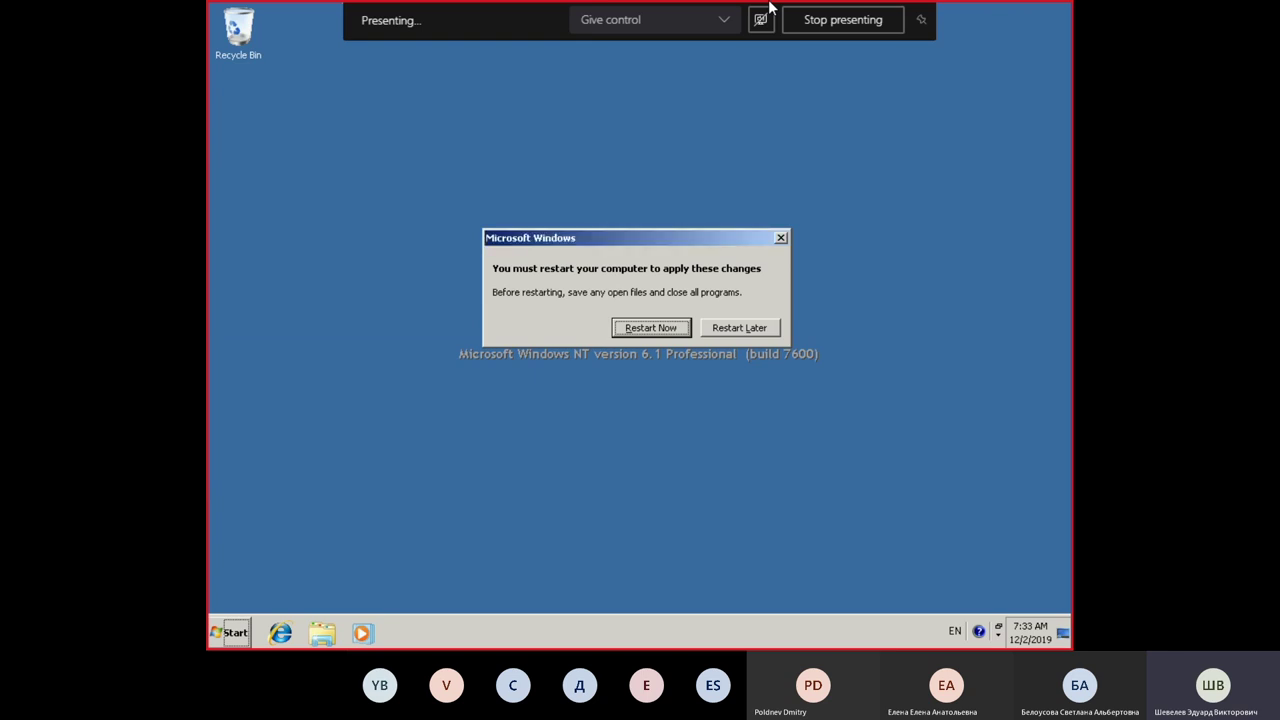
Step: Choose Restart Later on the Windows restart-required prompt
left_click(758, 330)
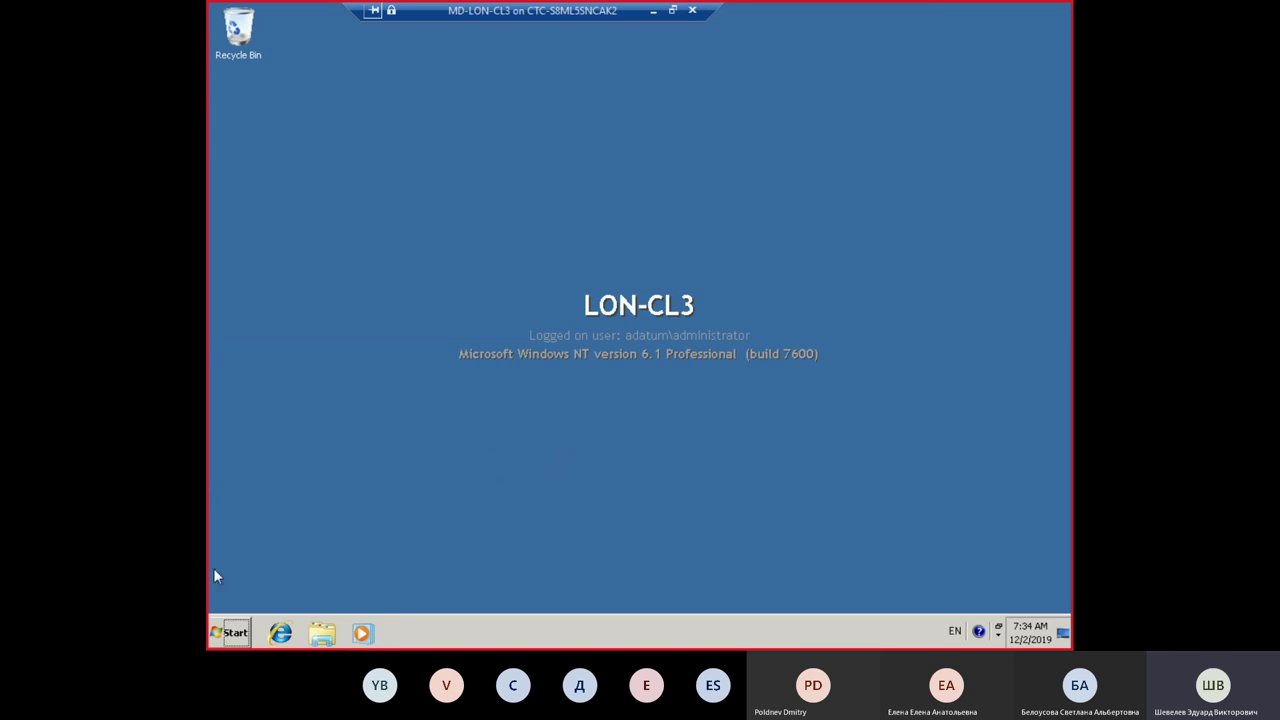
left_click(224, 642)
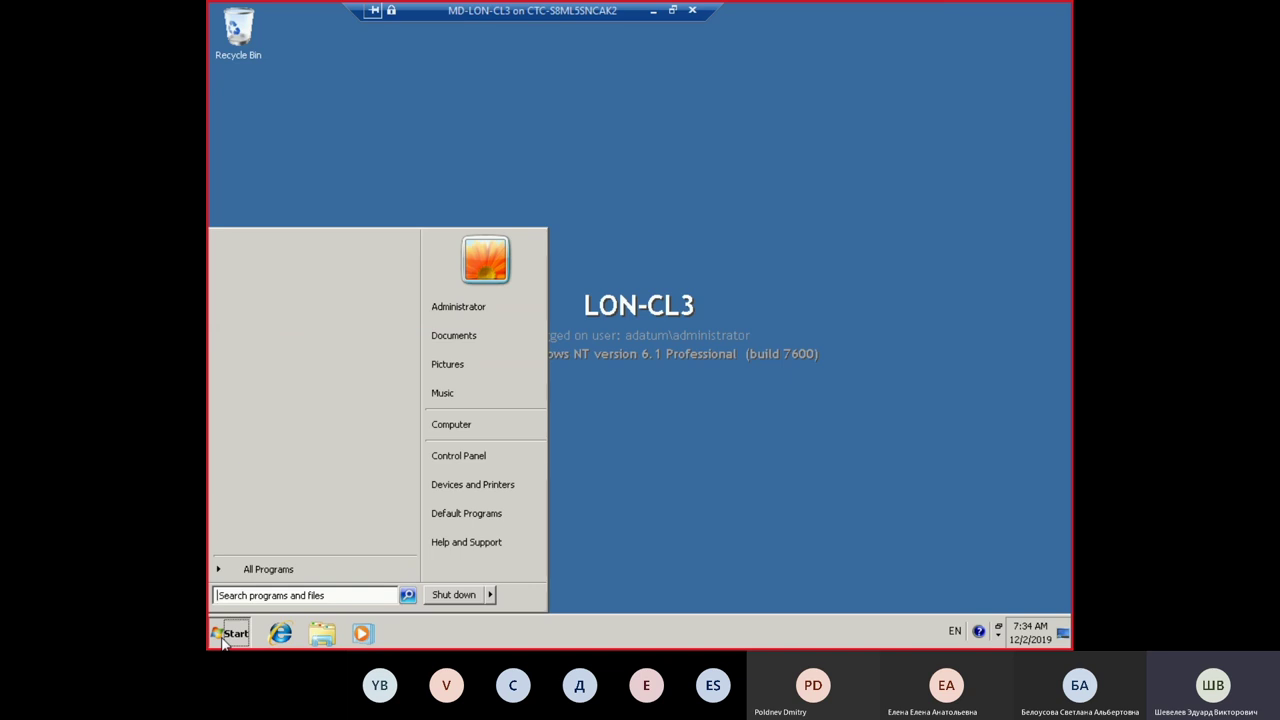
right_click(443, 426)
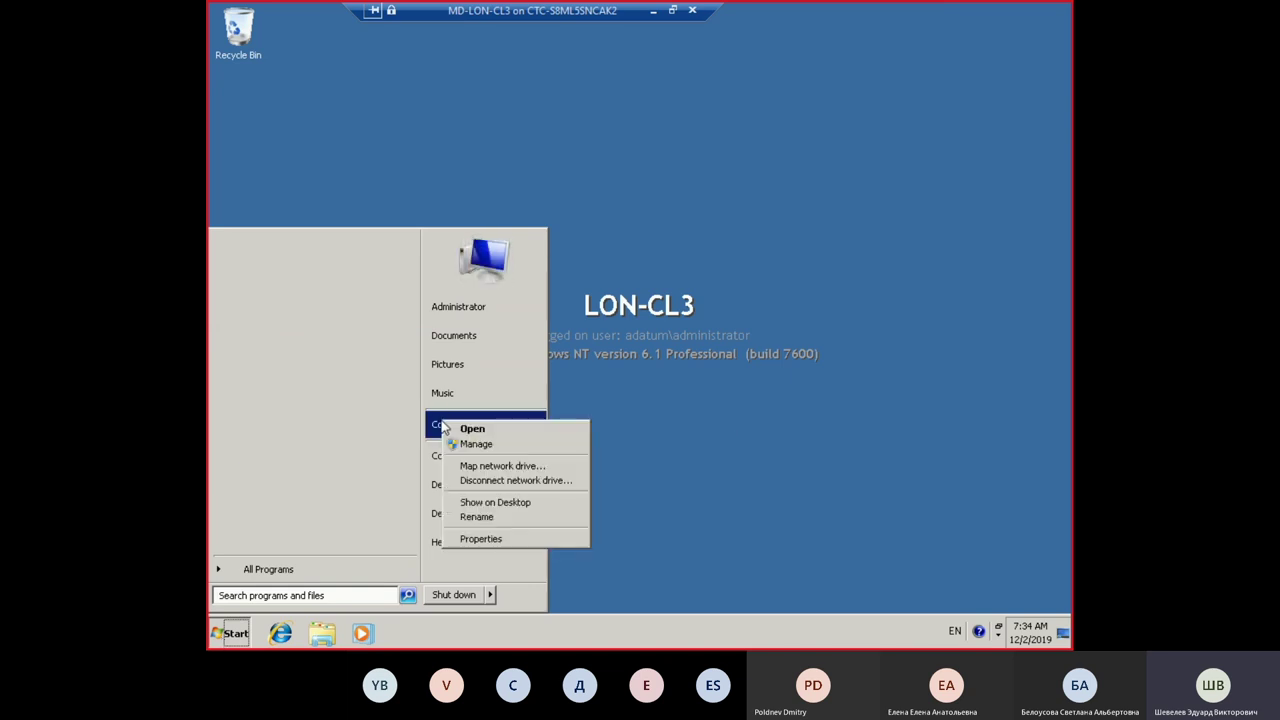
left_click(516, 540)
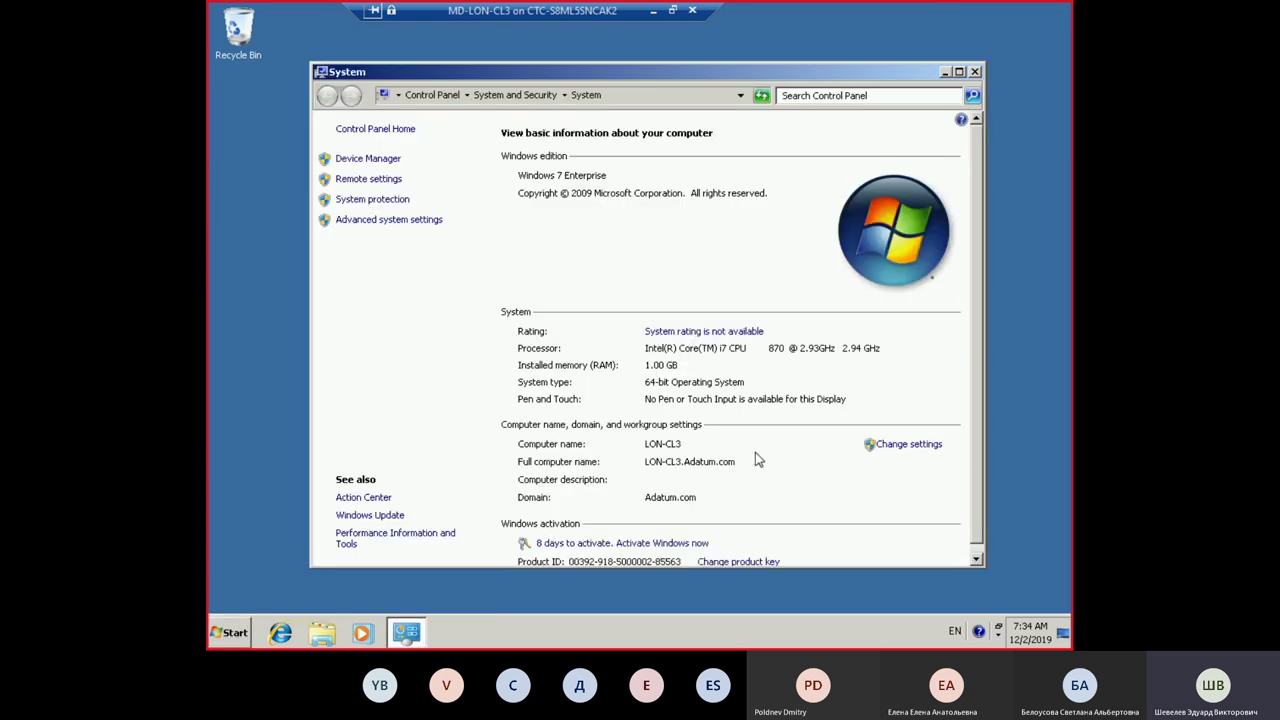
left_click_drag(797, 567, 797, 591)
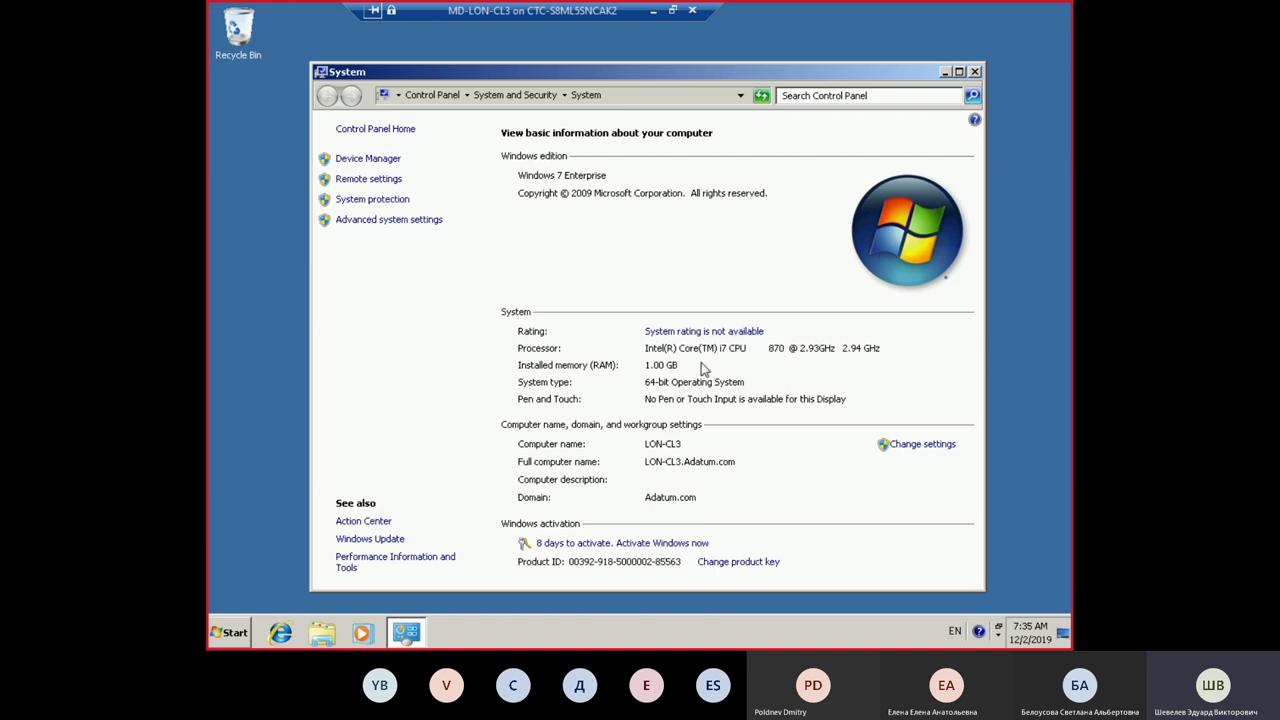
left_click(975, 71)
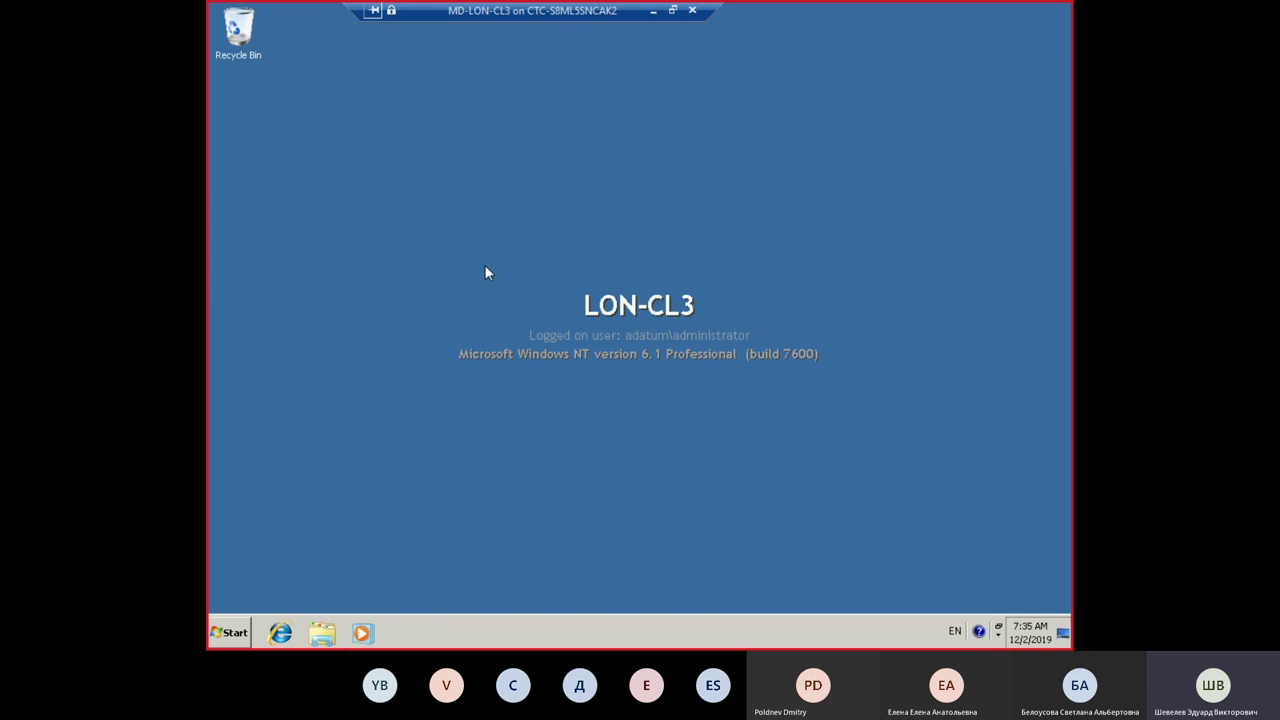
right_click(419, 246)
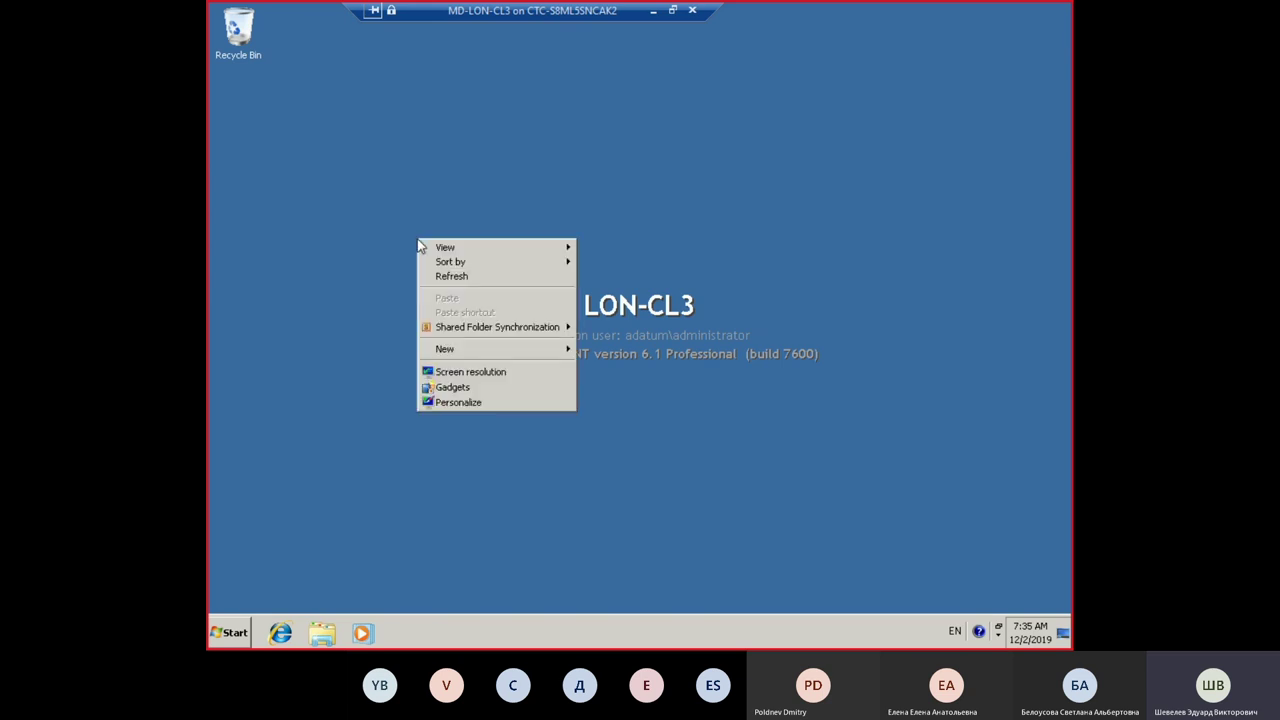
left_click(498, 372)
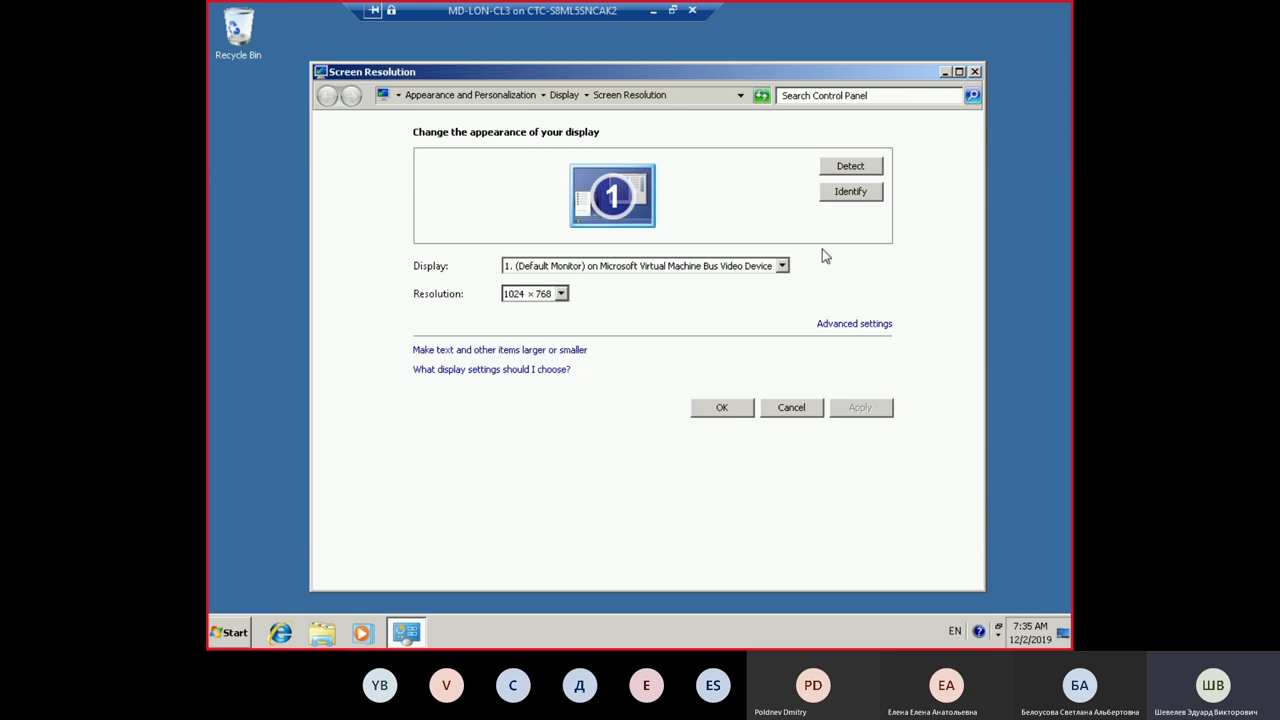
left_click(563, 294)
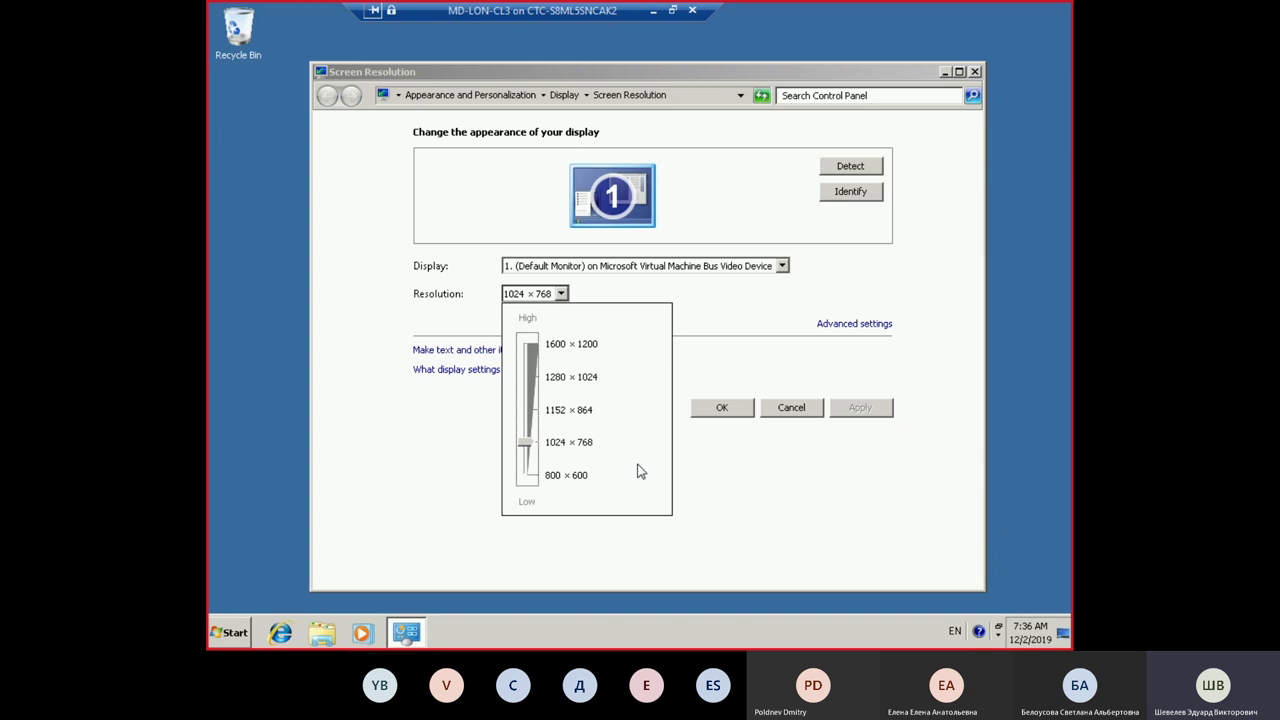
left_click(738, 496)
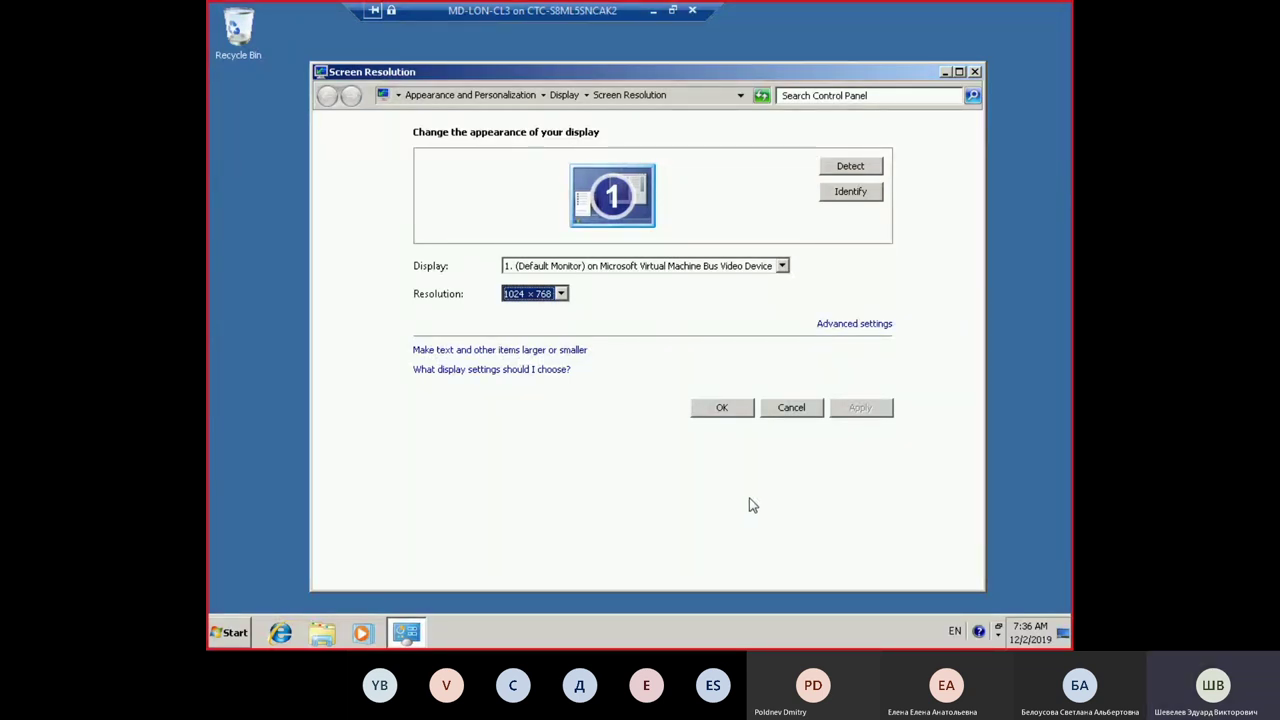
left_click(792, 408)
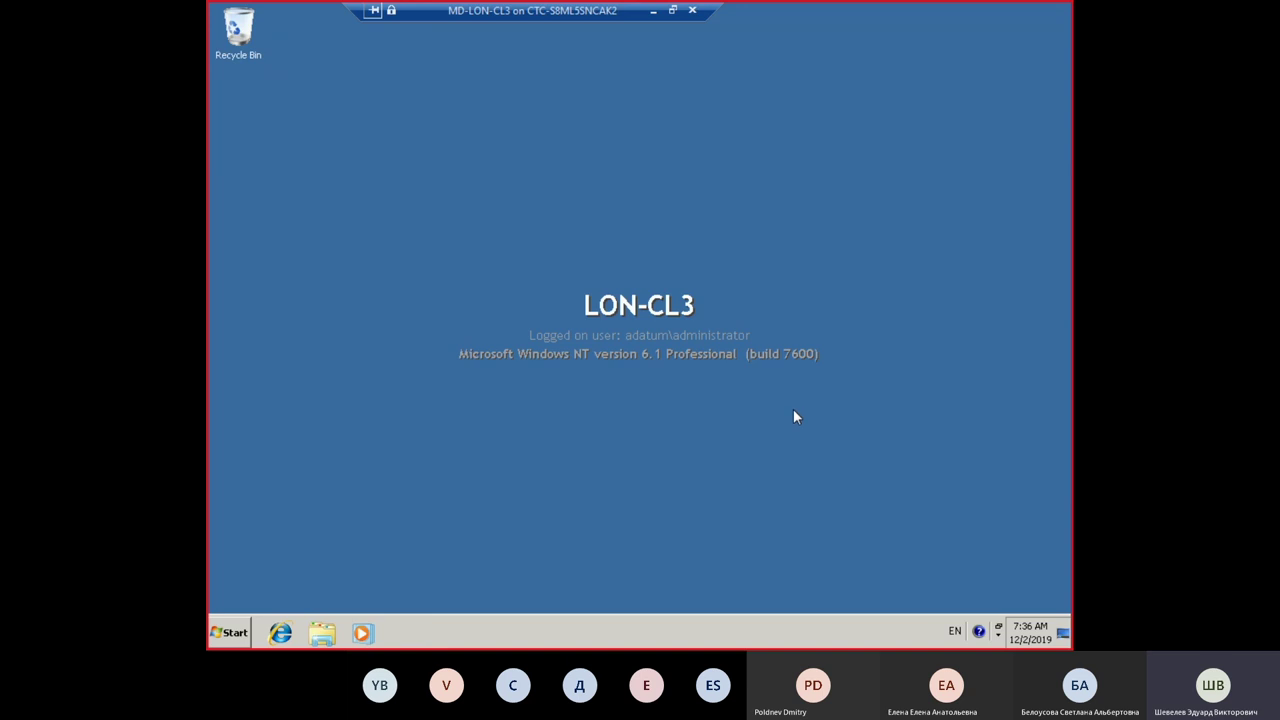
left_click(282, 632)
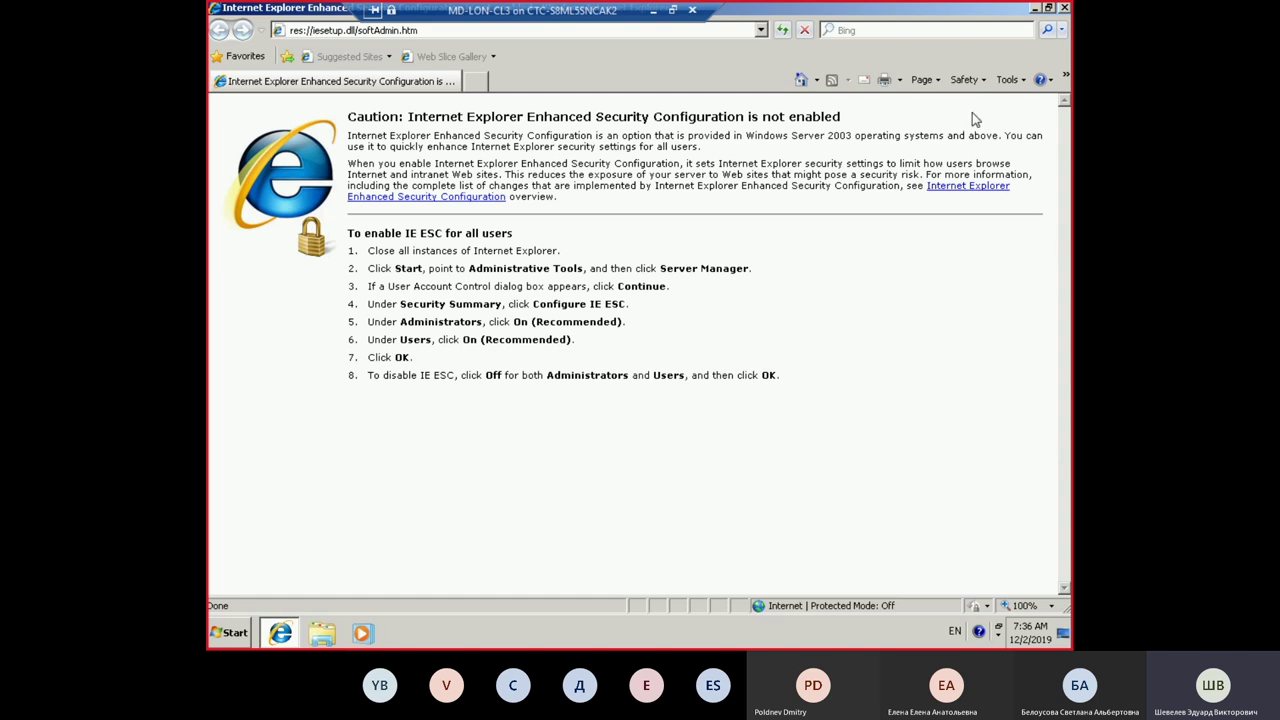
left_click(1008, 80)
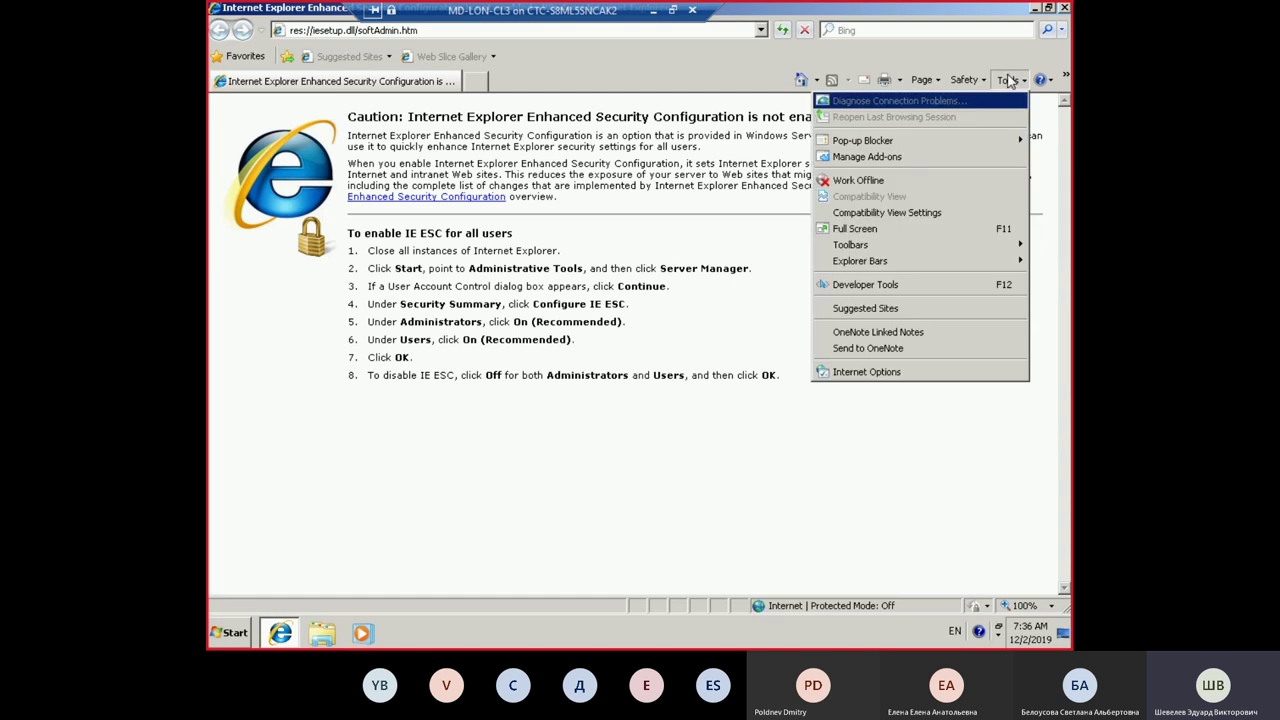
left_click(1064, 8)
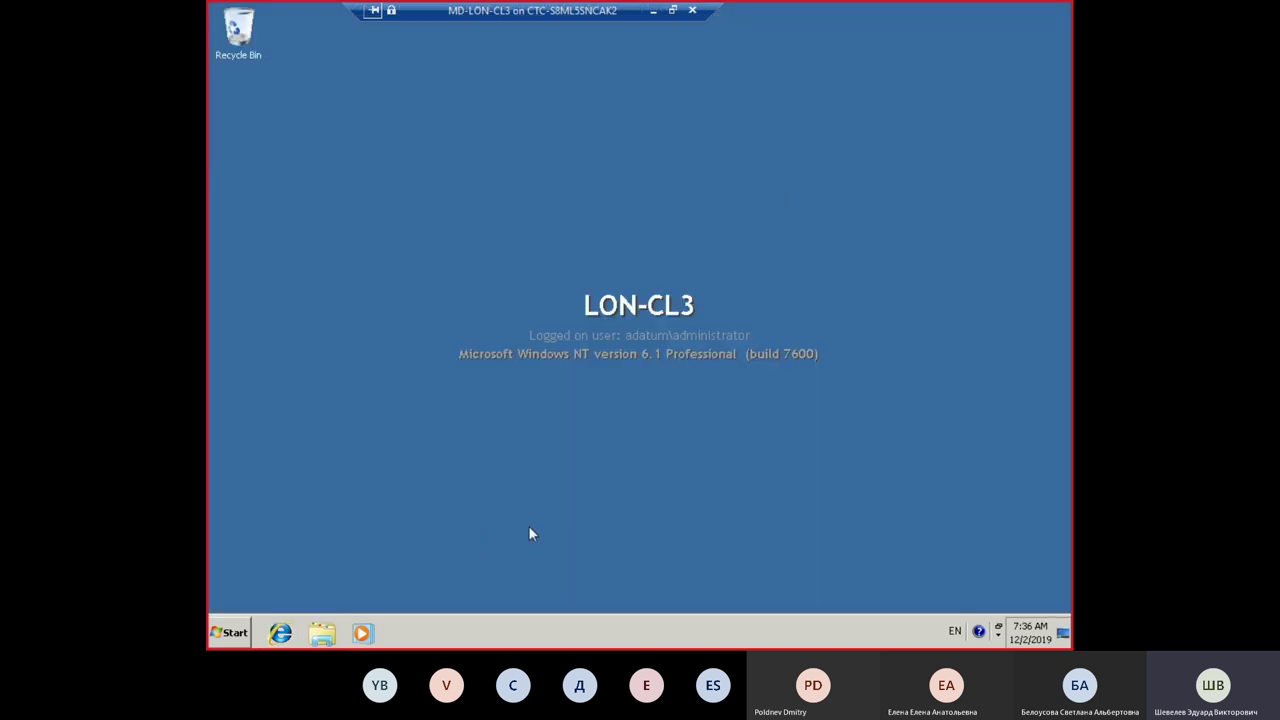
left_click(322, 632)
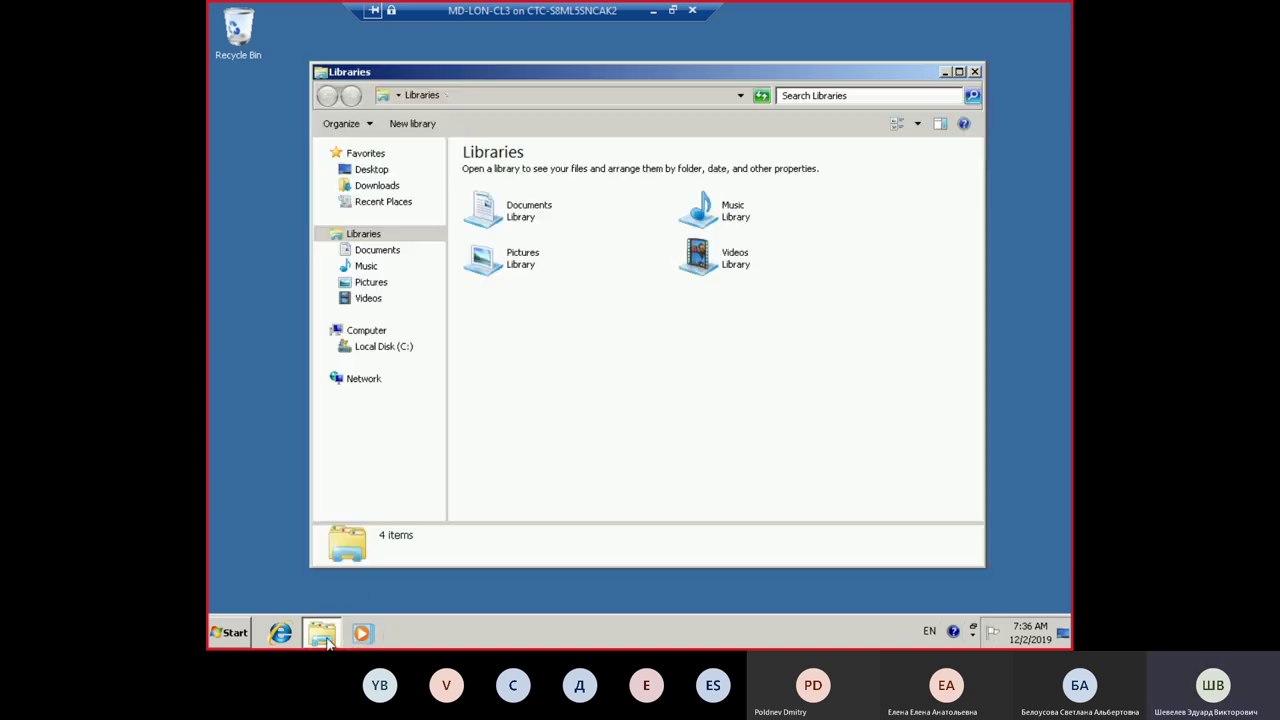
left_click(381, 350)
left_click(367, 332)
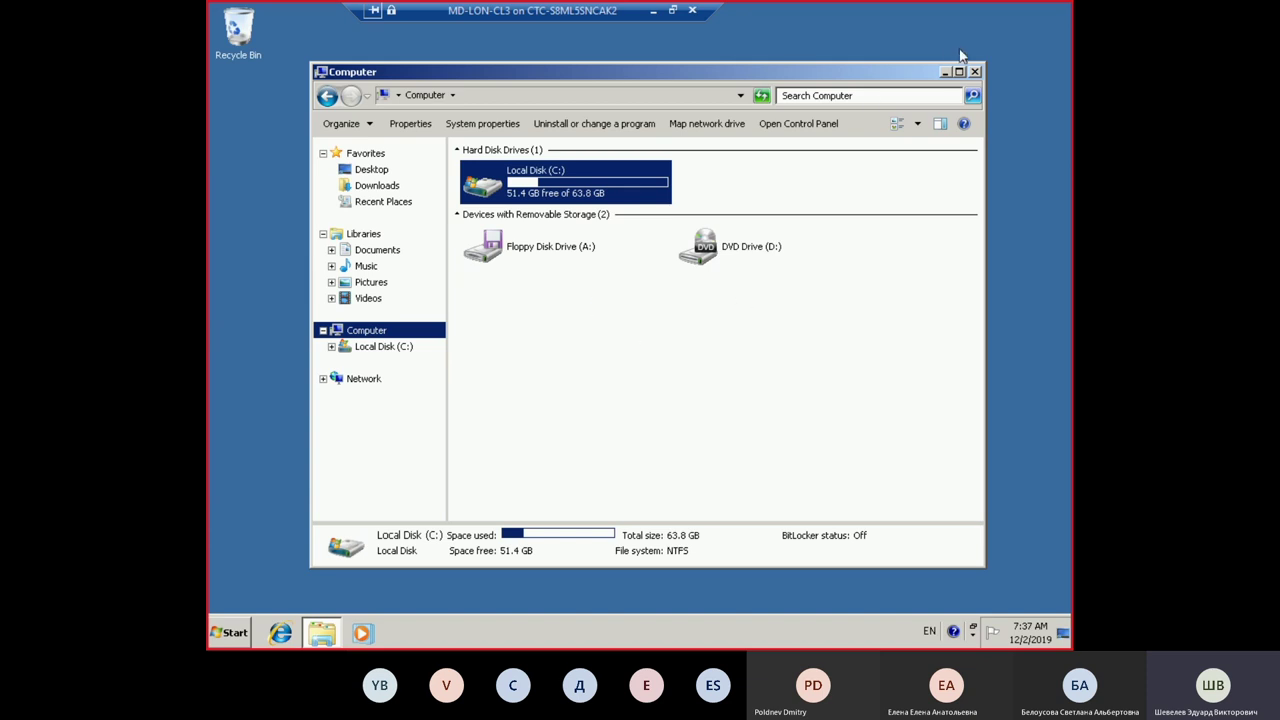
left_click(975, 72)
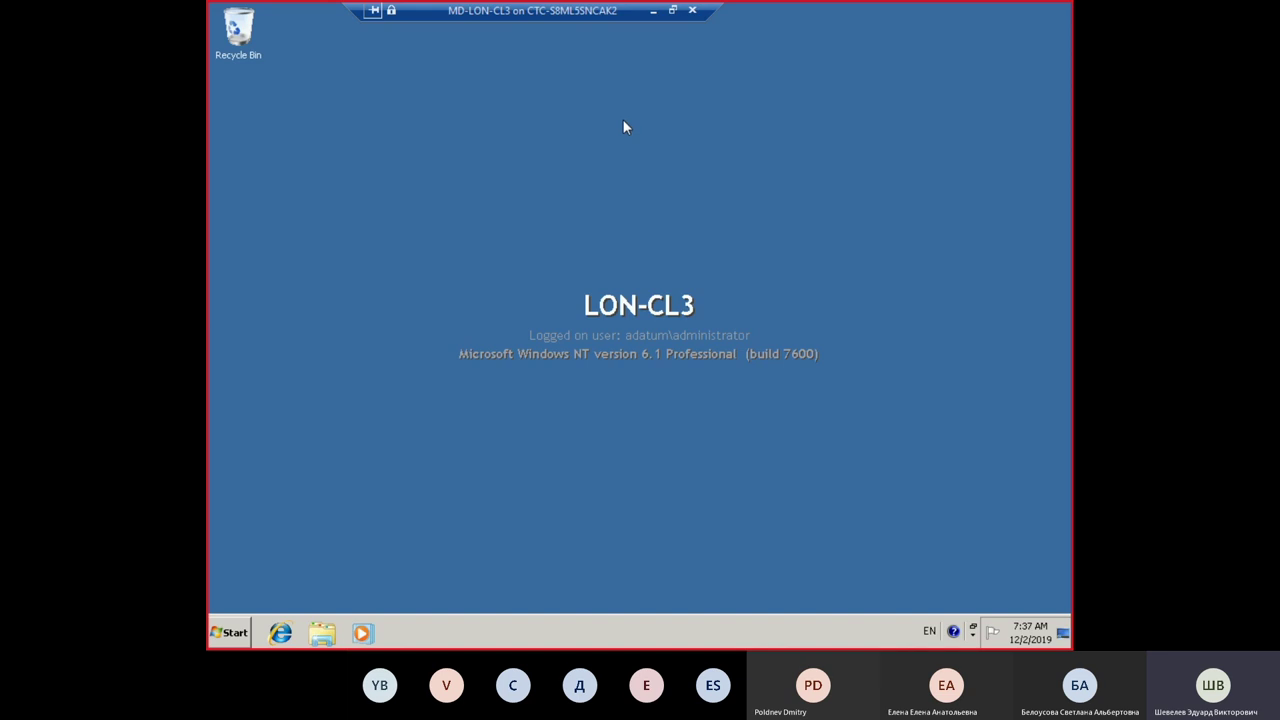
Step: Insert Win10Ent_Eval.ISO into LON-CL3's DVD drive via Media > DVD Drive, then restore full screen
left_click(672, 10)
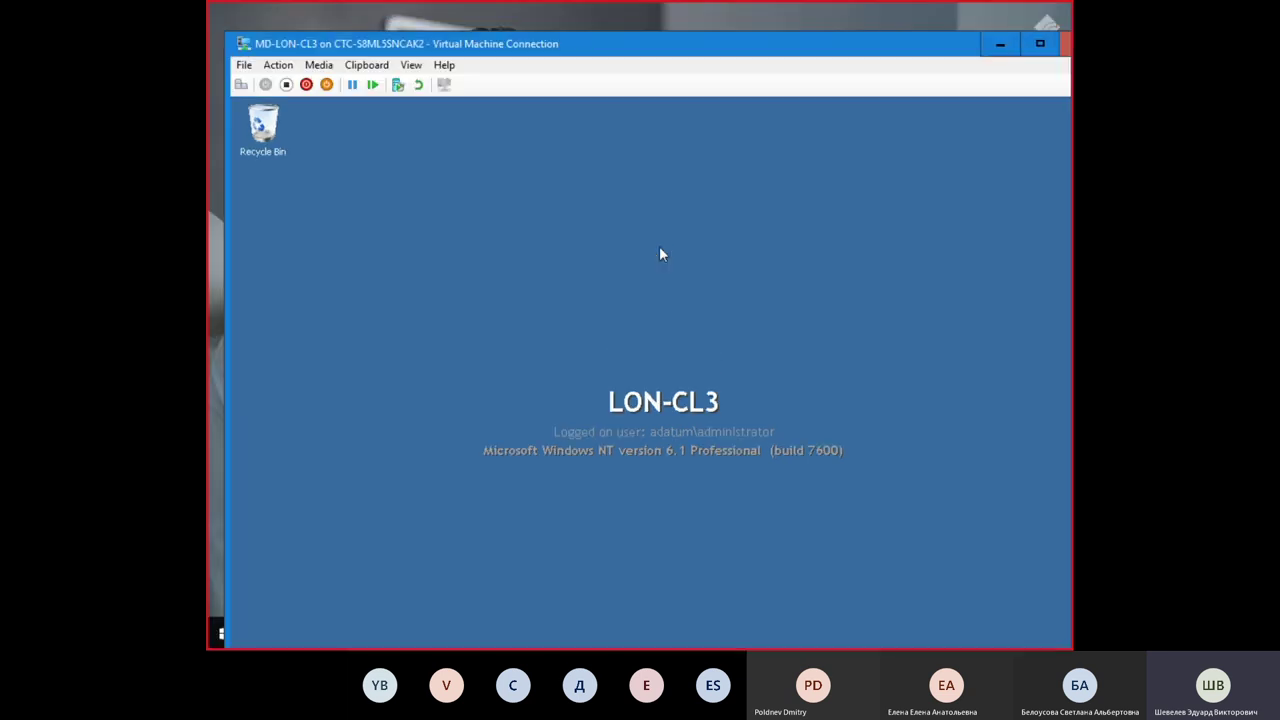
left_click(322, 65)
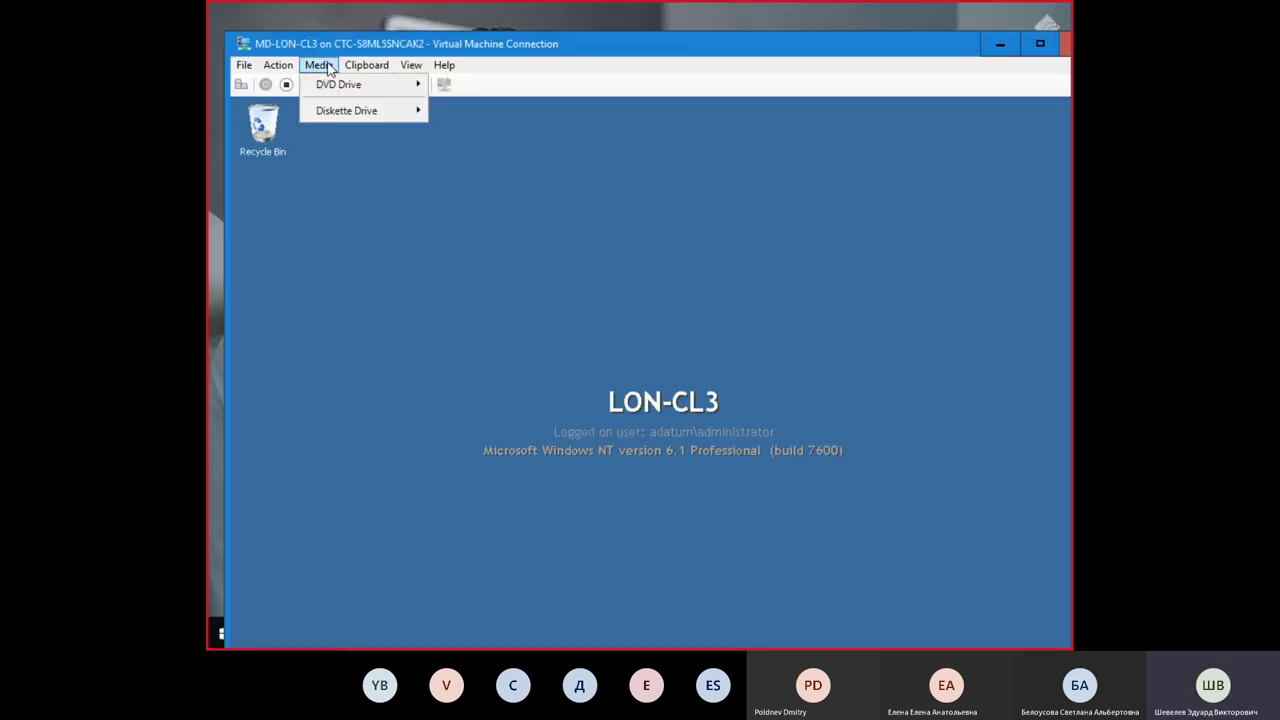
mouse_move(343, 86)
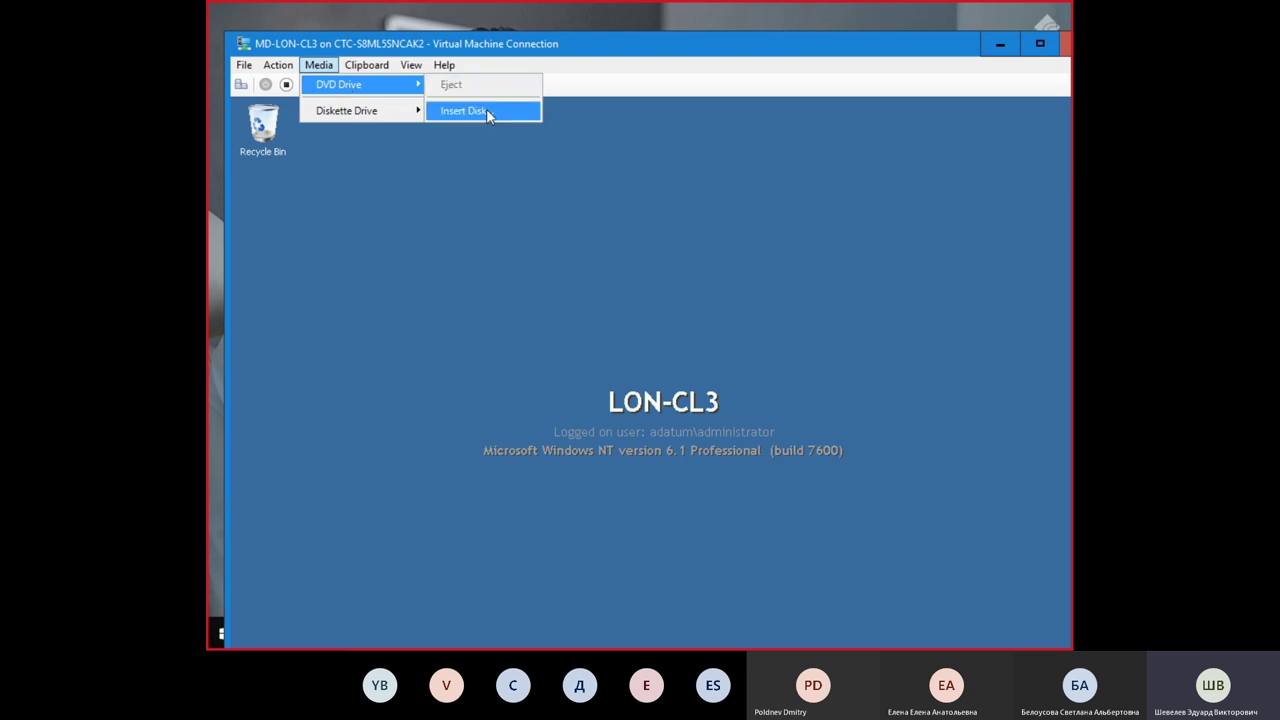
left_click(486, 110)
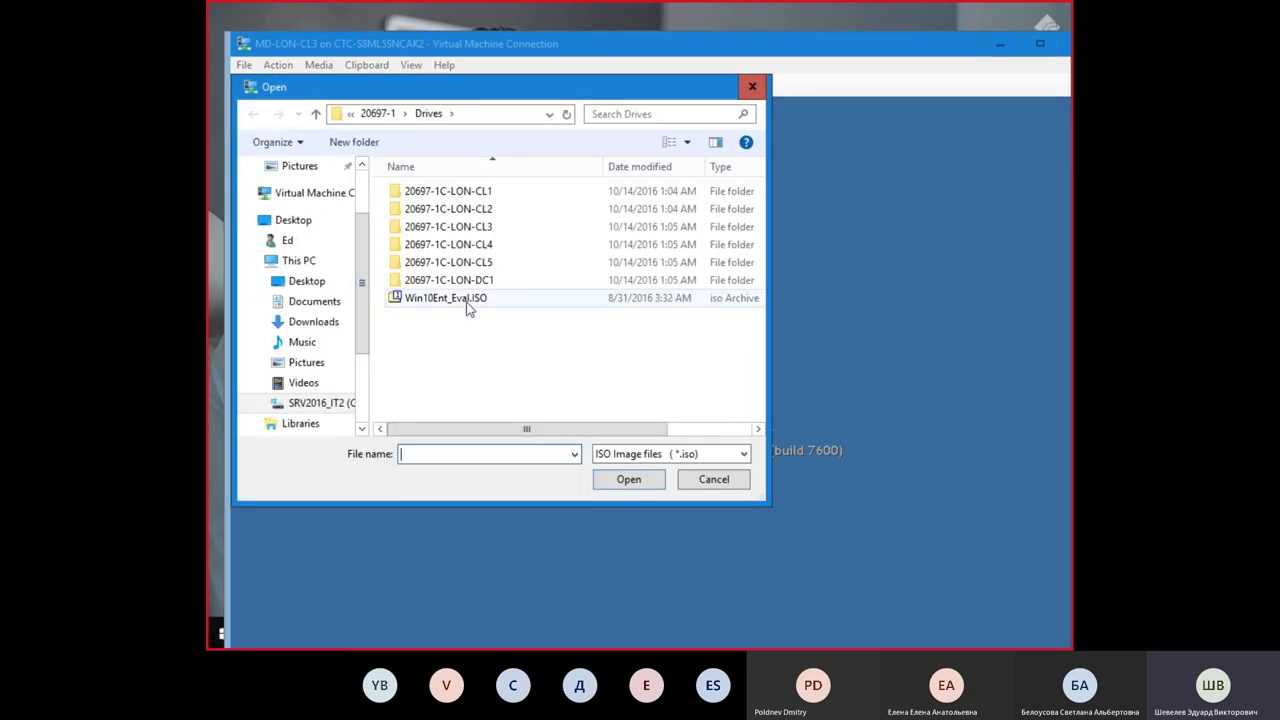
left_click(468, 303)
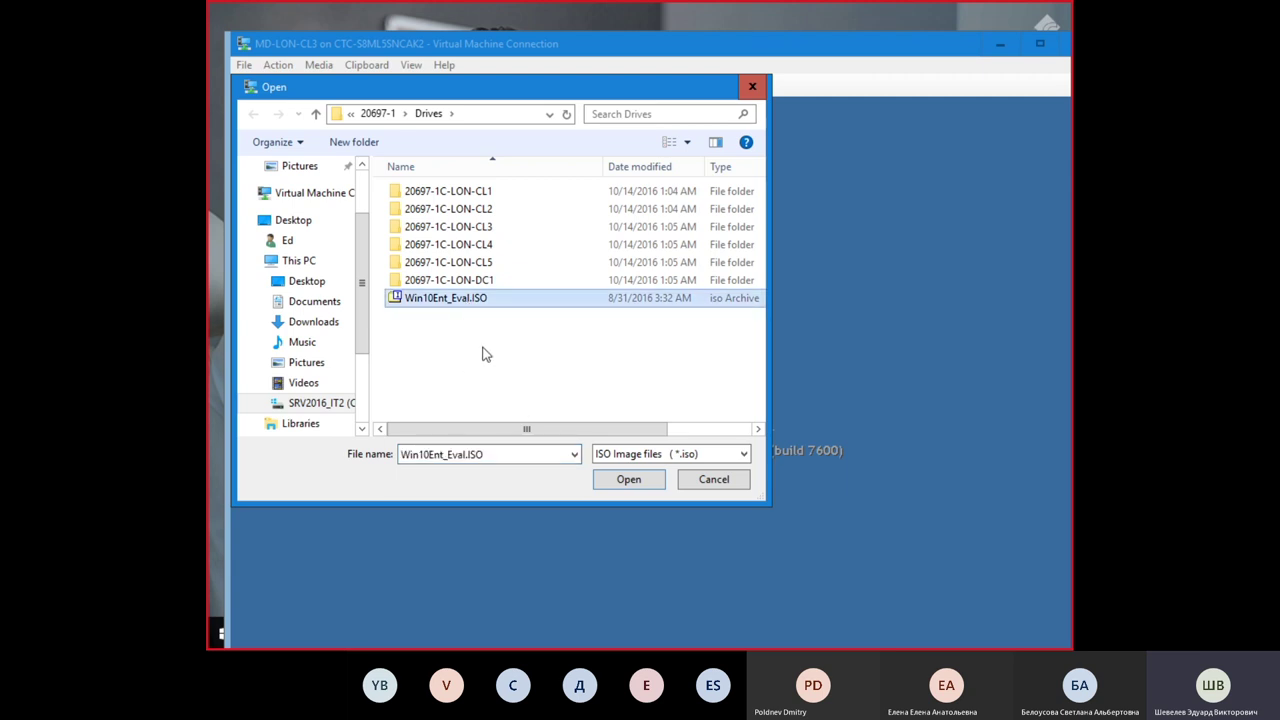
left_click(629, 480)
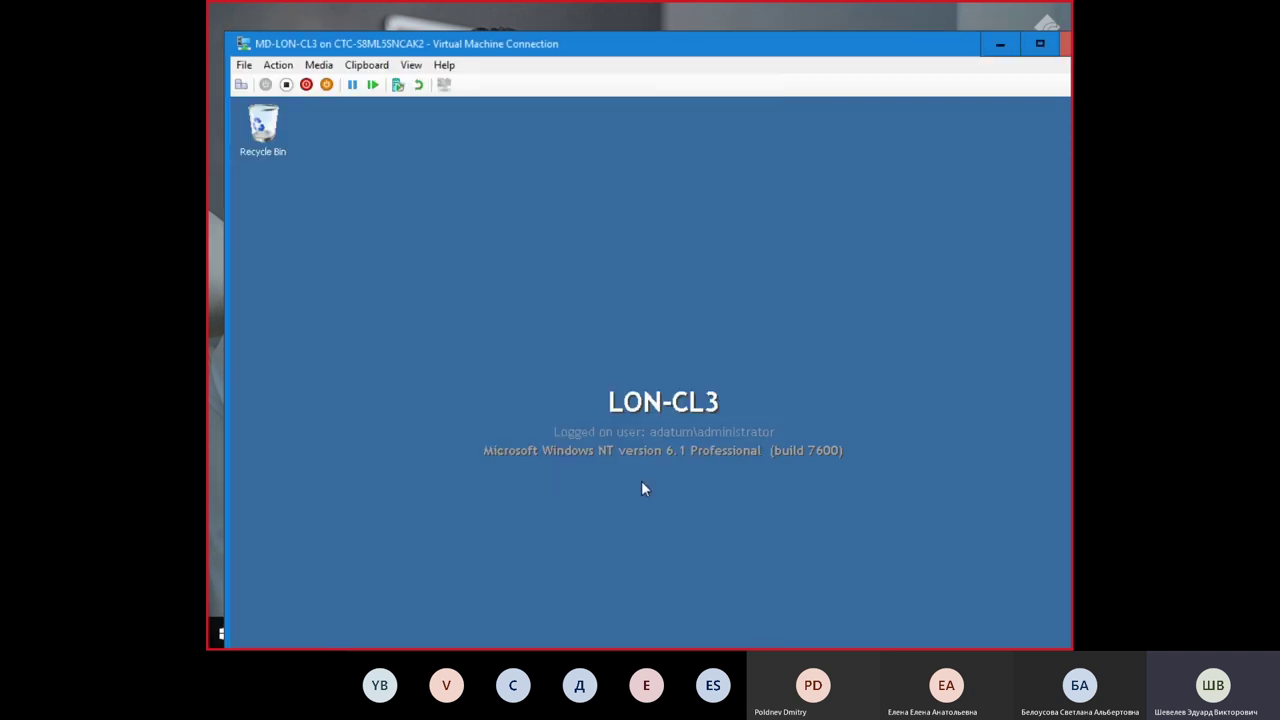
left_click(1039, 44)
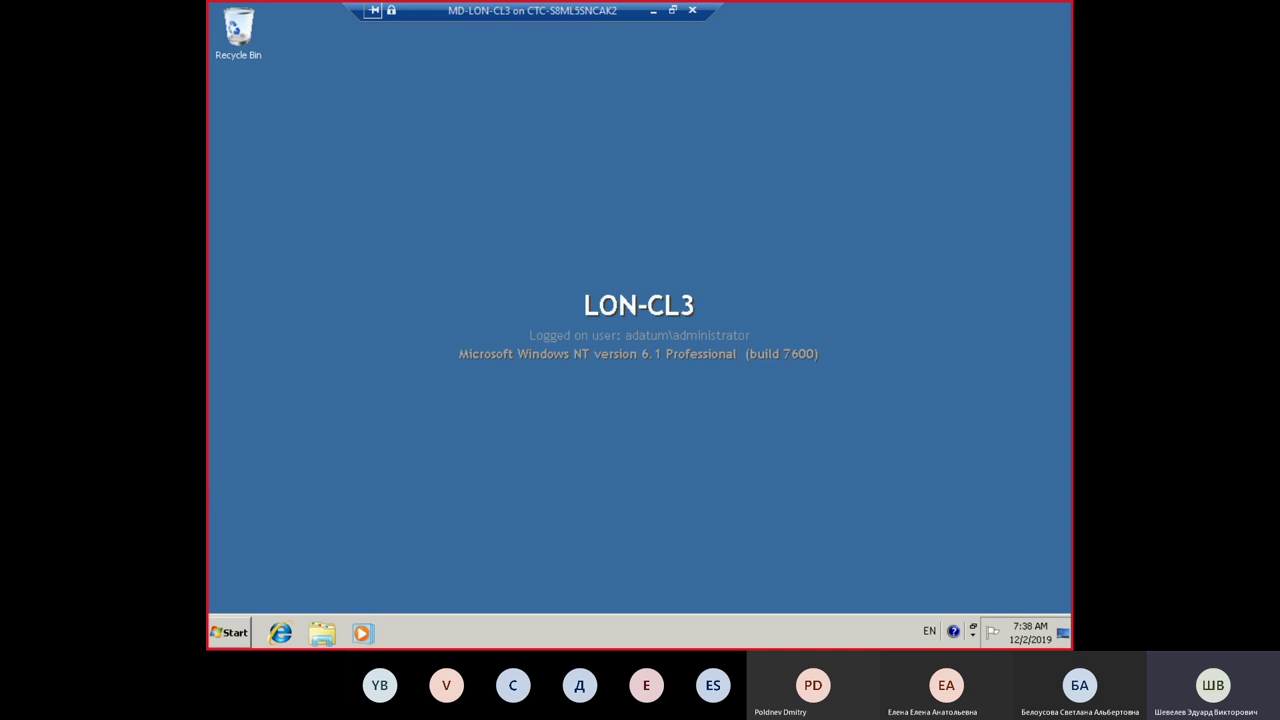
Step: Browse DVD Drive (D:) in Windows Explorer, select setup.exe, and close the AutoPlay prompt
left_click(321, 636)
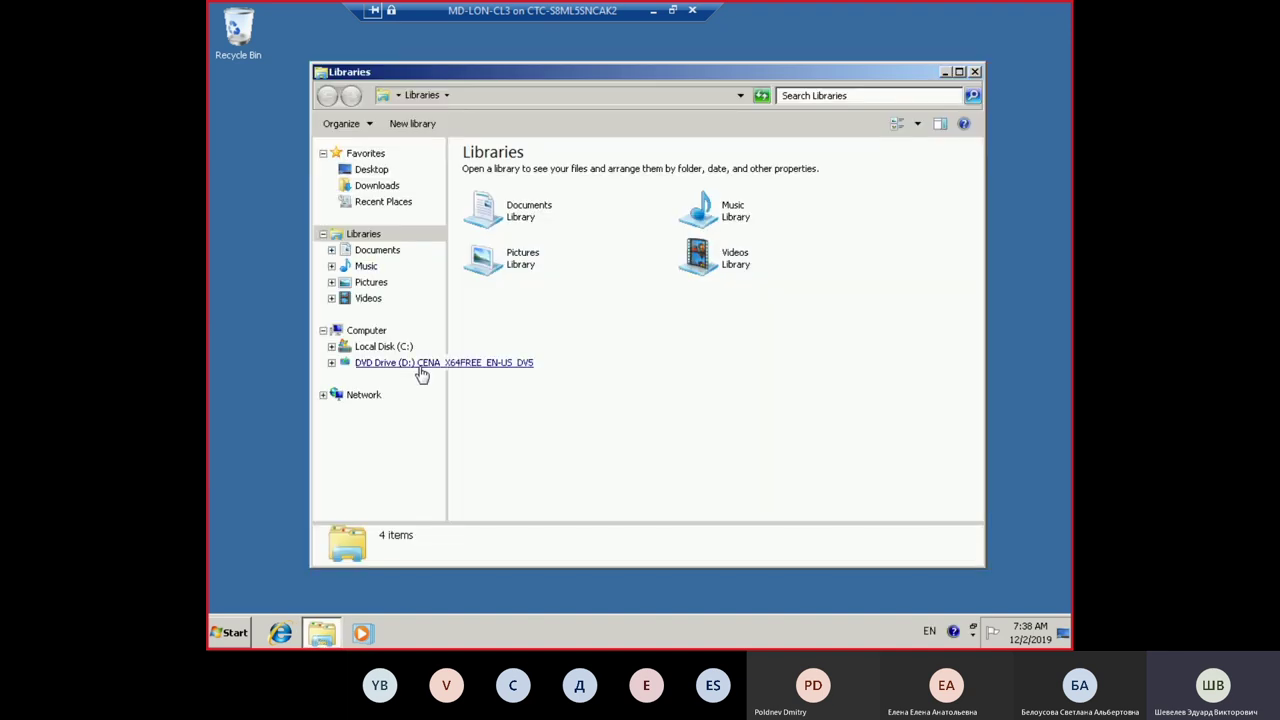
left_click(416, 365)
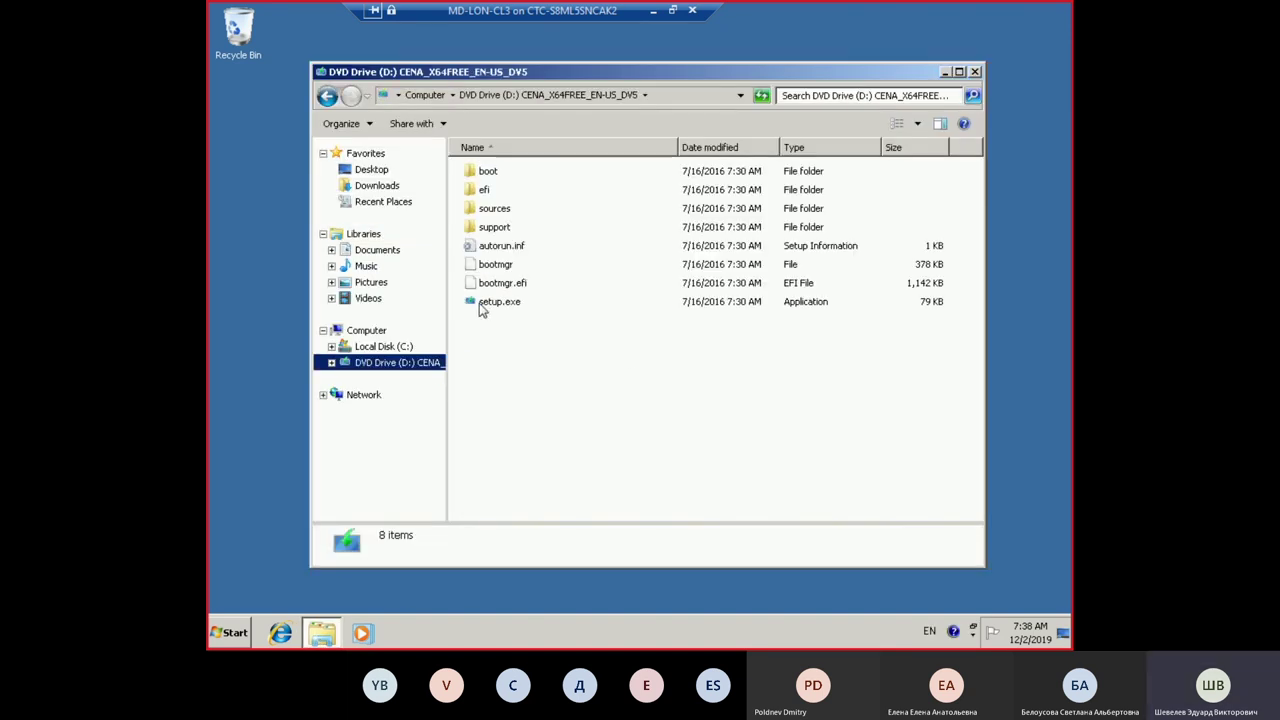
left_click(484, 302)
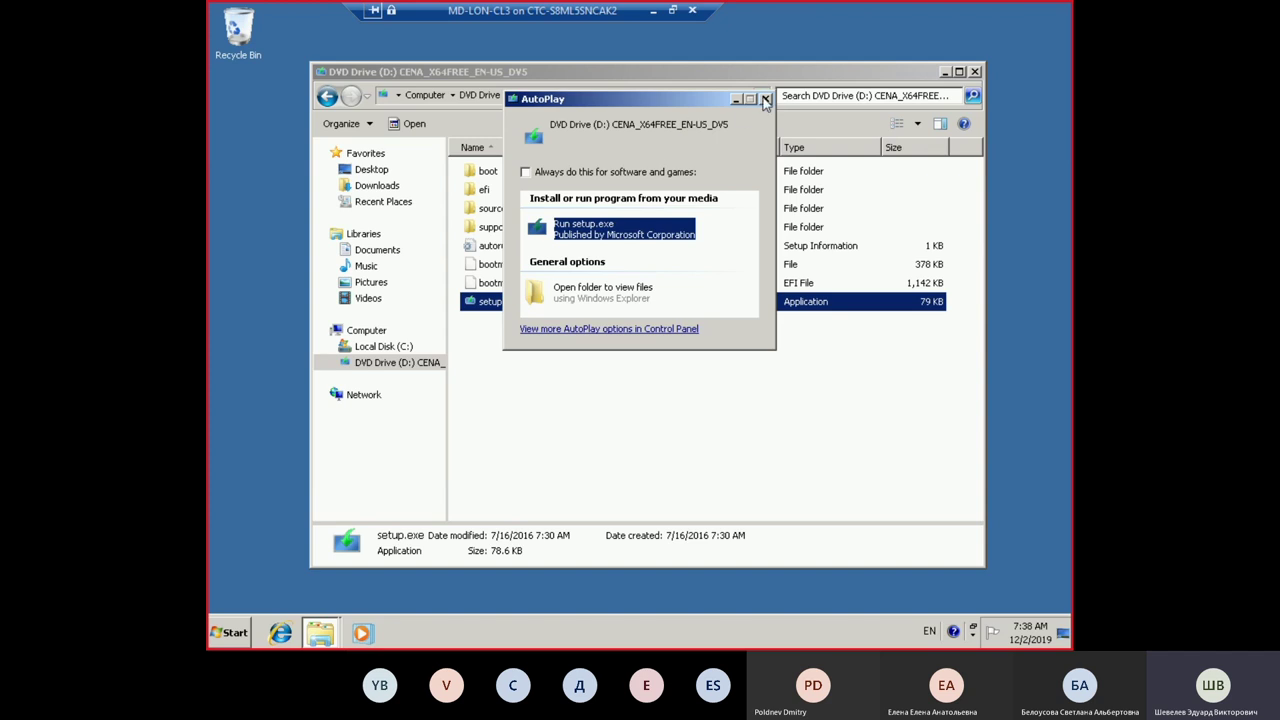
left_click(765, 99)
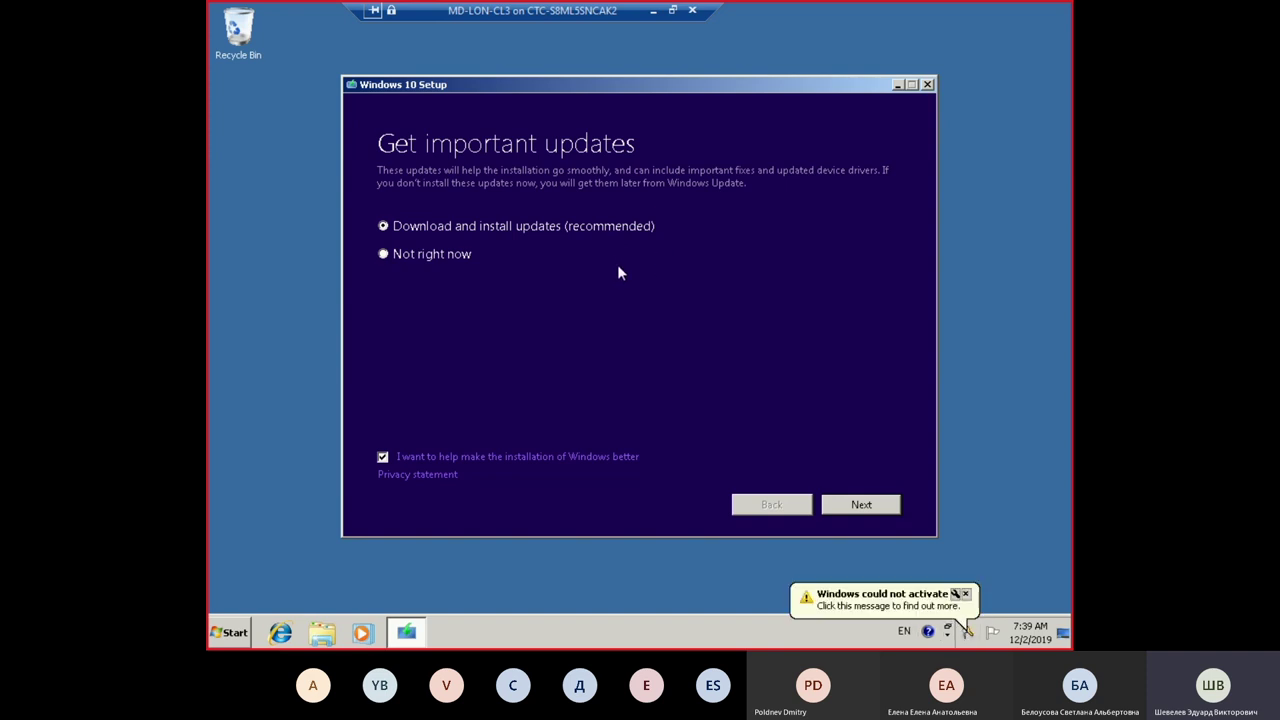
Step: Choose 'Not right now' for updates and untick the help-improve-installation checkbox
left_click(384, 257)
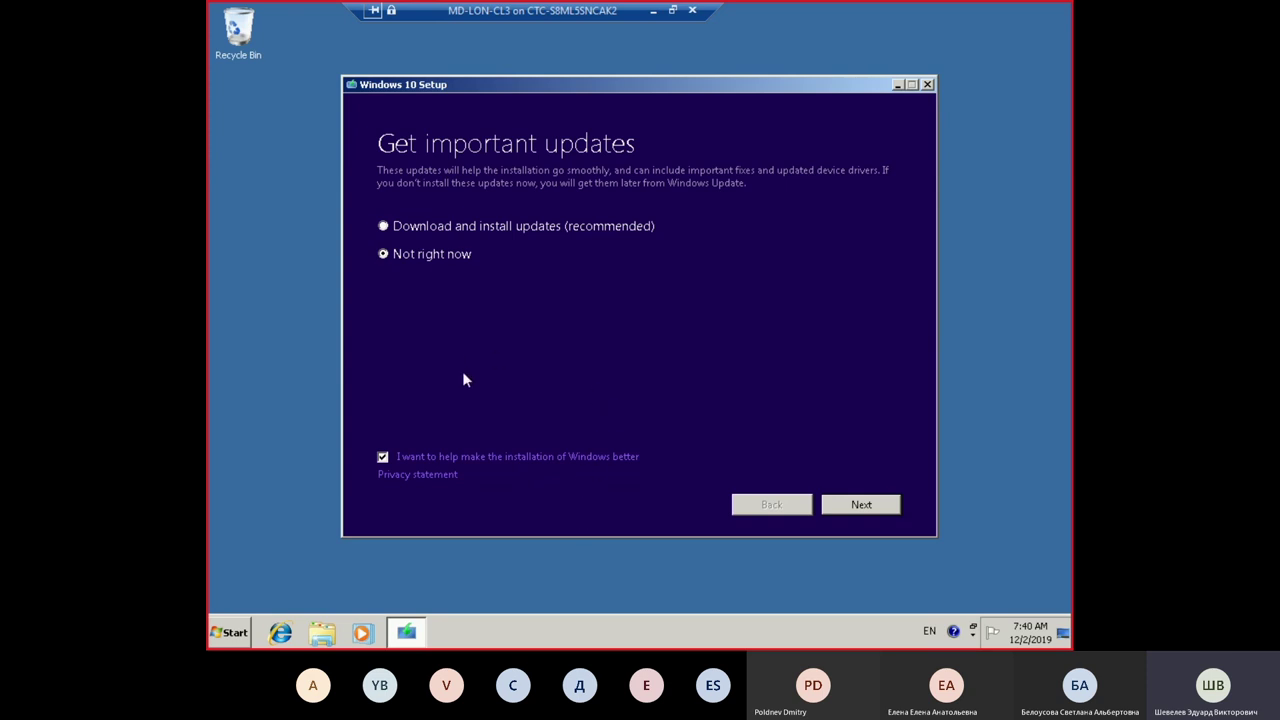
left_click(382, 457)
Step: Continue setup, then cancel when it reports at least 2 GB RAM is required
left_click(876, 510)
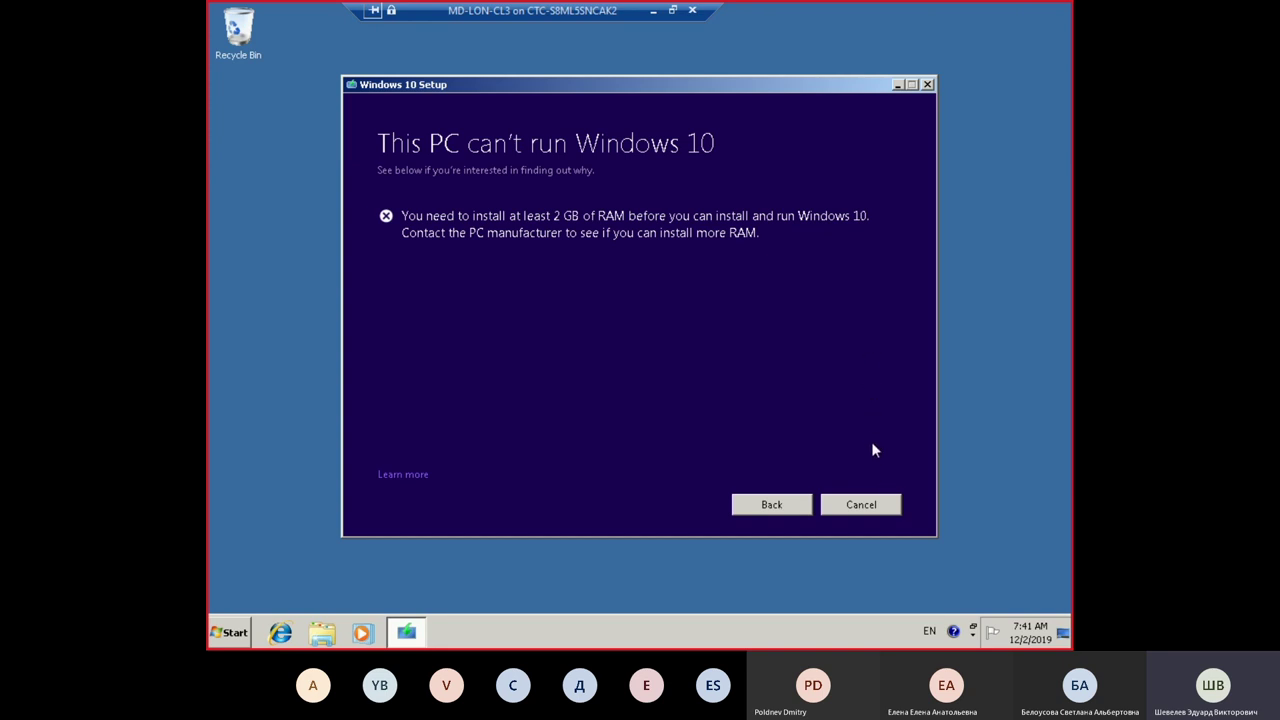
left_click(873, 508)
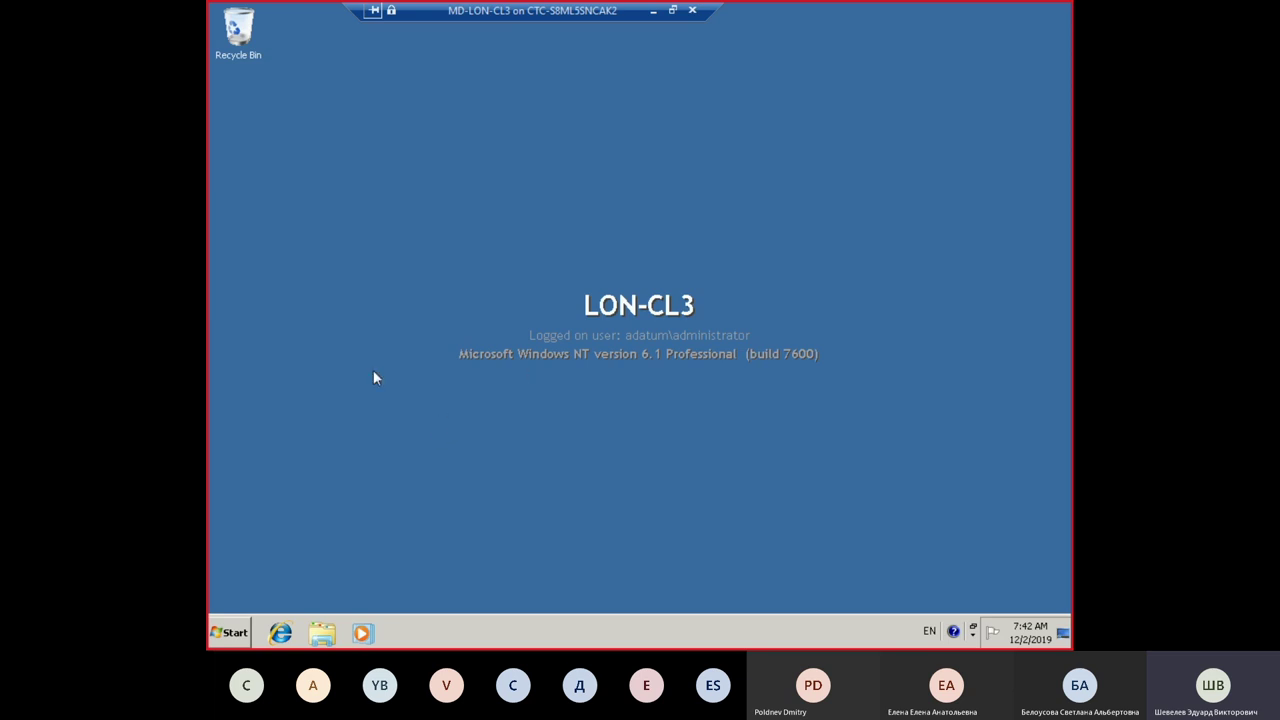
Step: Shut down MD-LON-CL3 and change its Memory setting from 1024 to 2048 MB
left_click(221, 640)
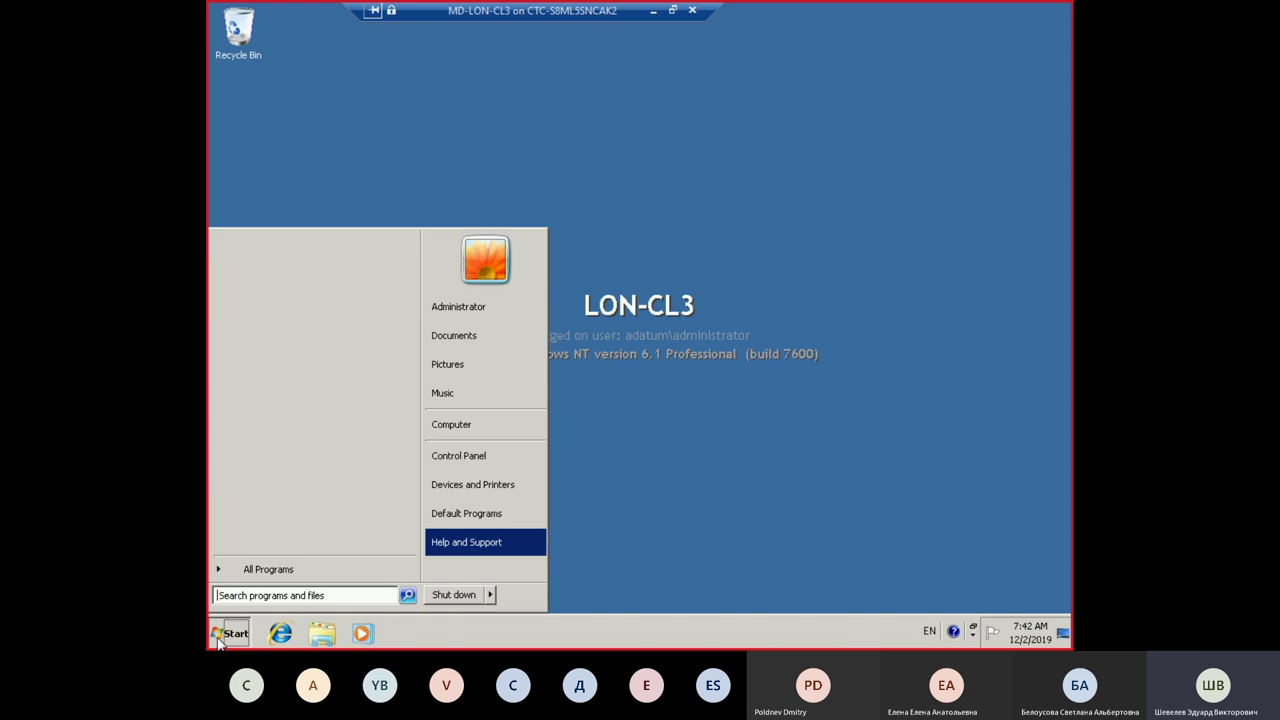
left_click(464, 595)
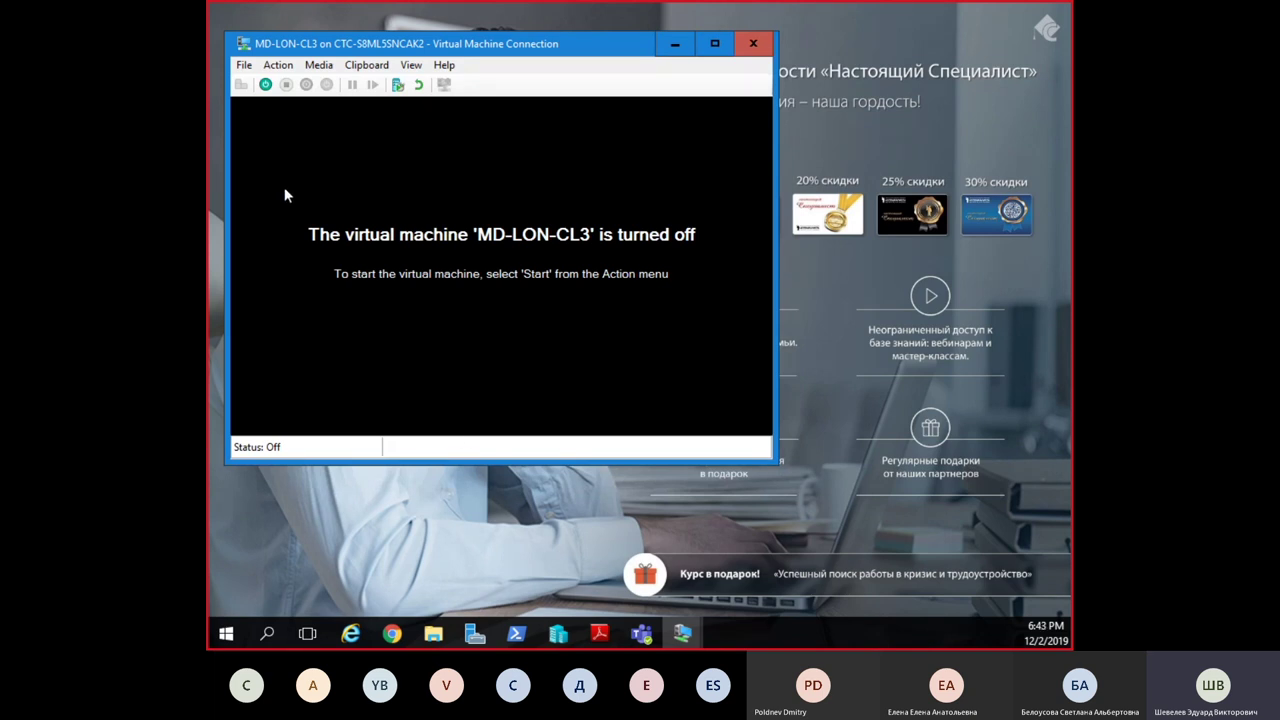
left_click(242, 65)
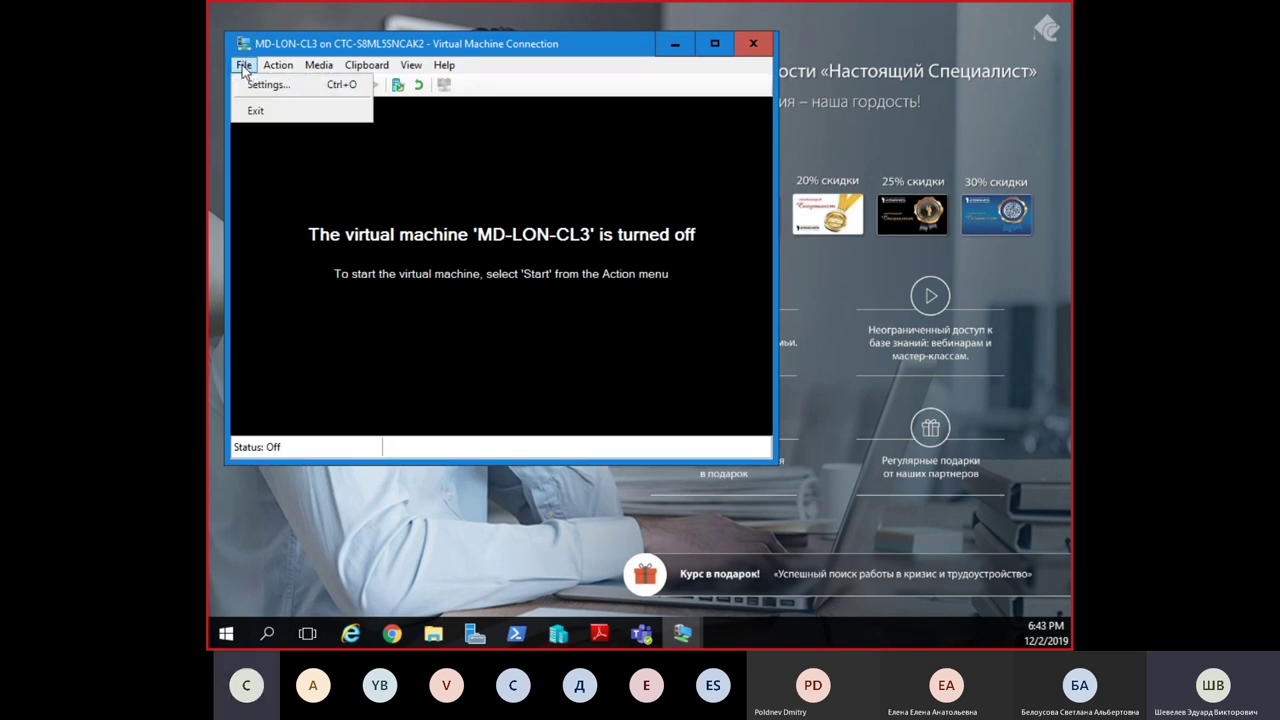
left_click(258, 83)
left_click(396, 140)
double_click(704, 125)
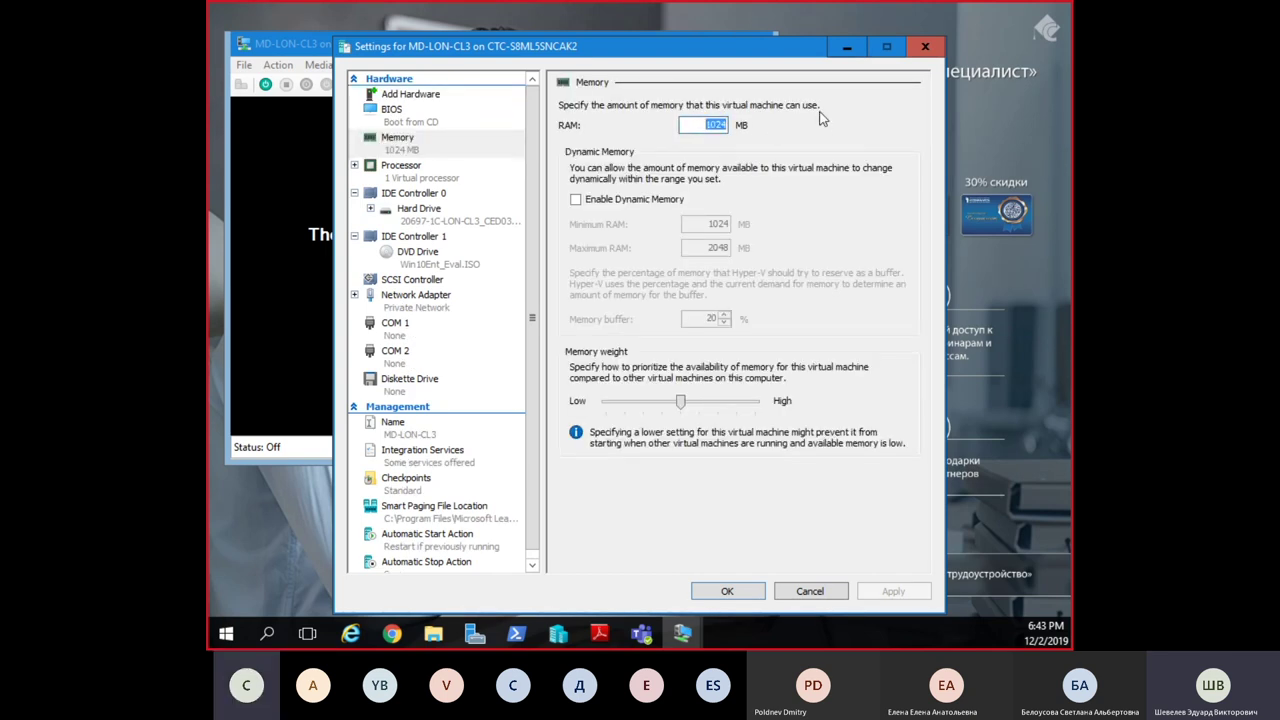
type("2048")
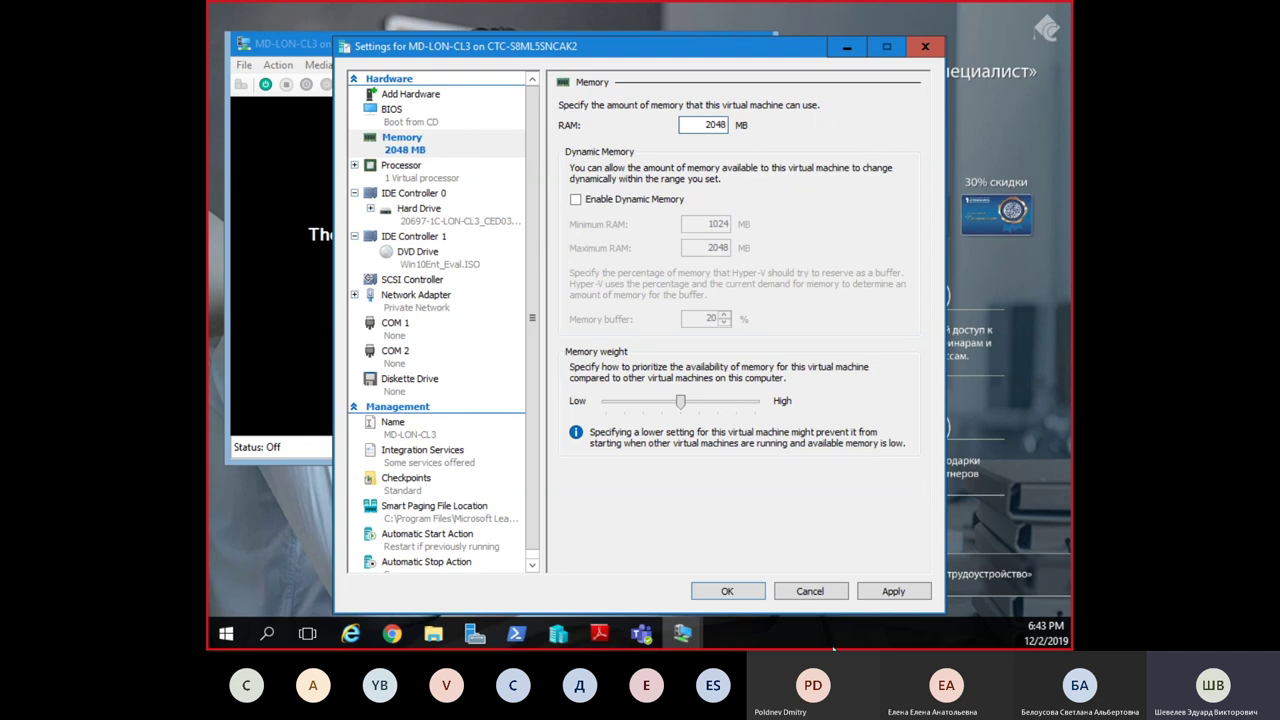
left_click(871, 594)
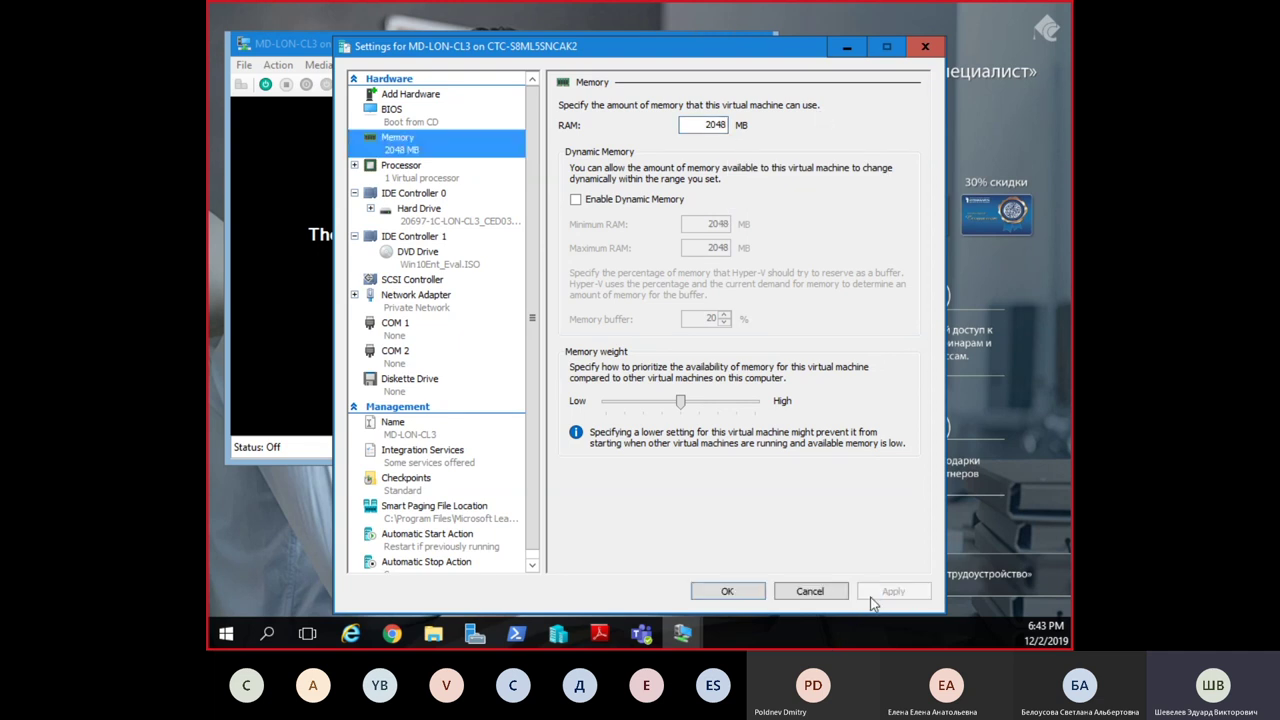
left_click(745, 589)
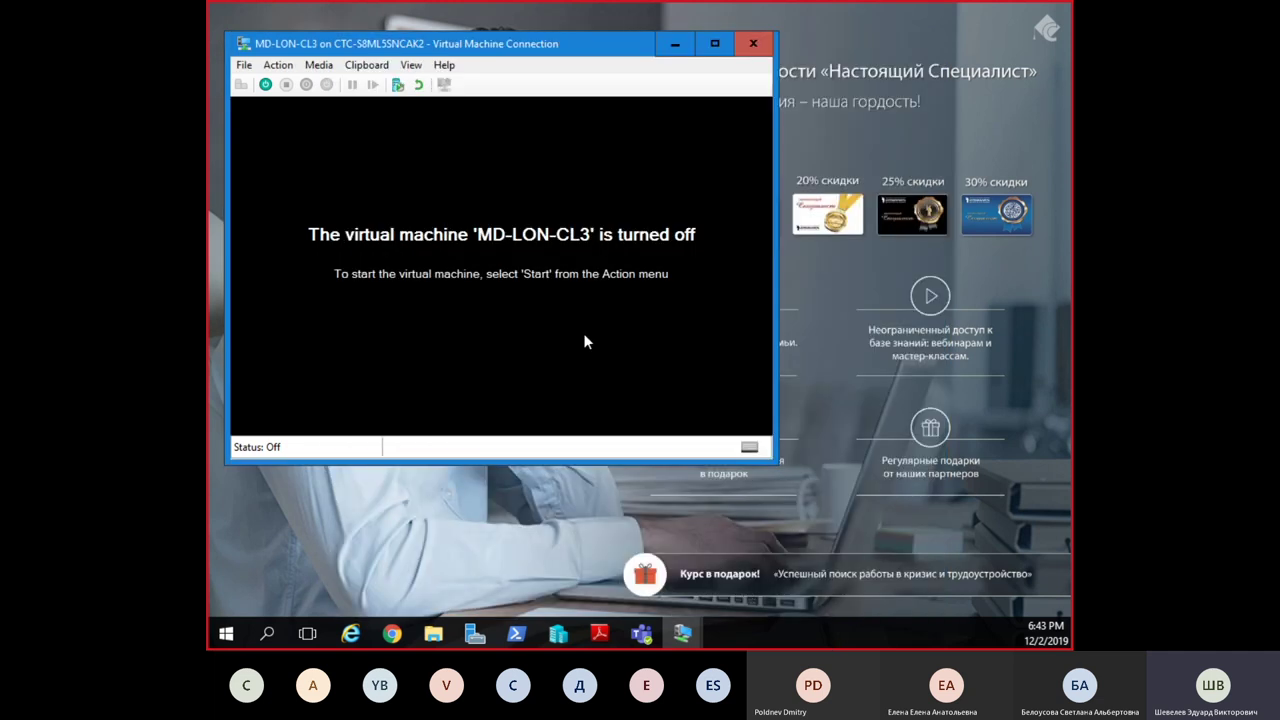
Step: Start MD-LON-CL3 and log on with the administrator password in full-screen view
left_click(265, 84)
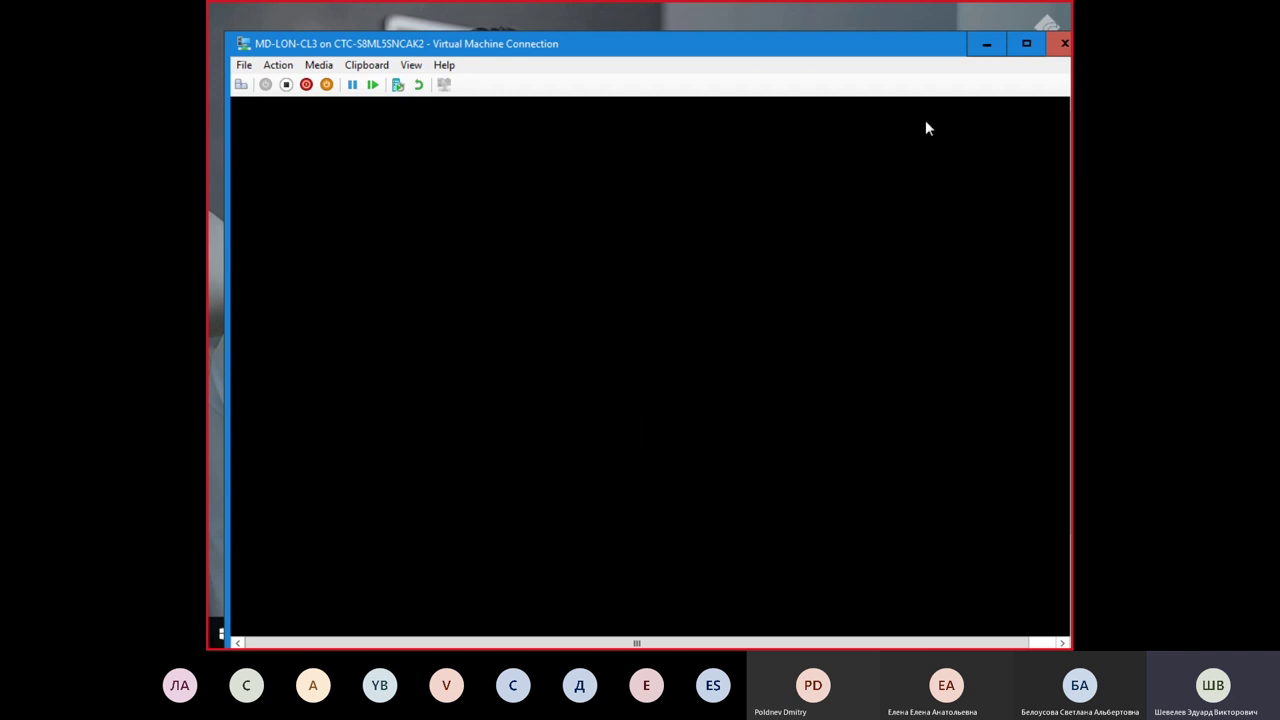
left_click(1022, 43)
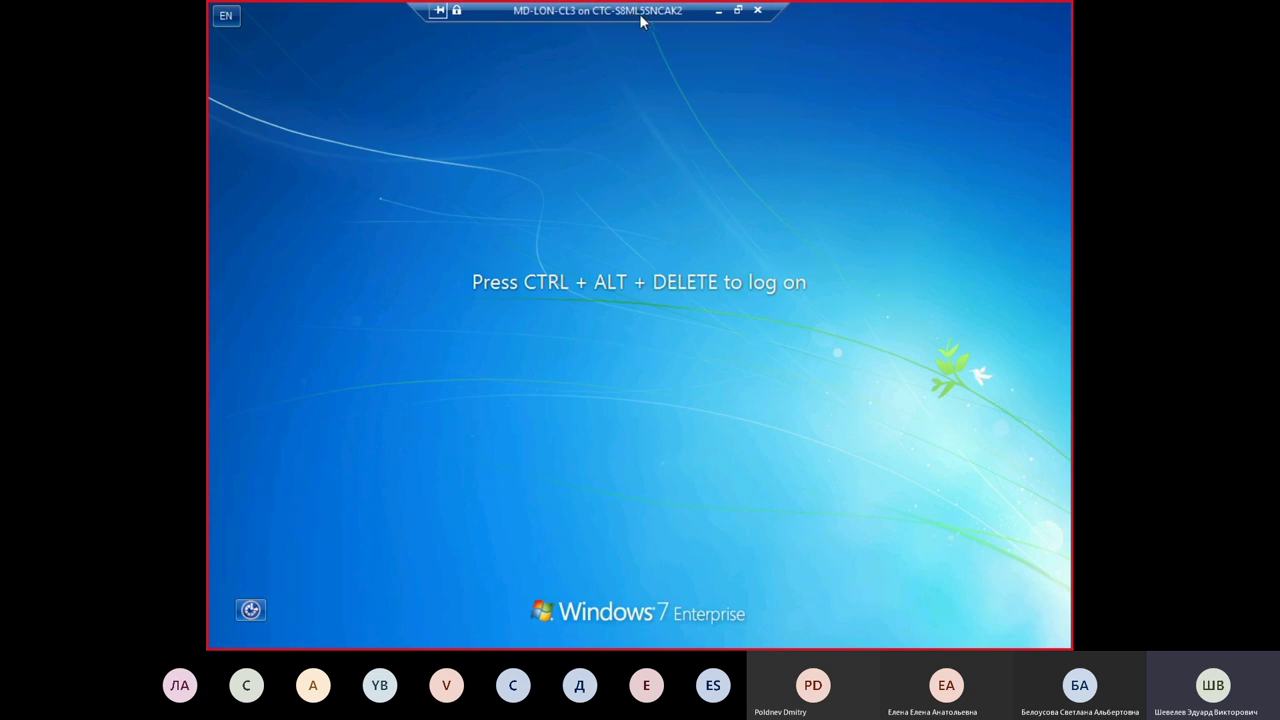
left_click(737, 11)
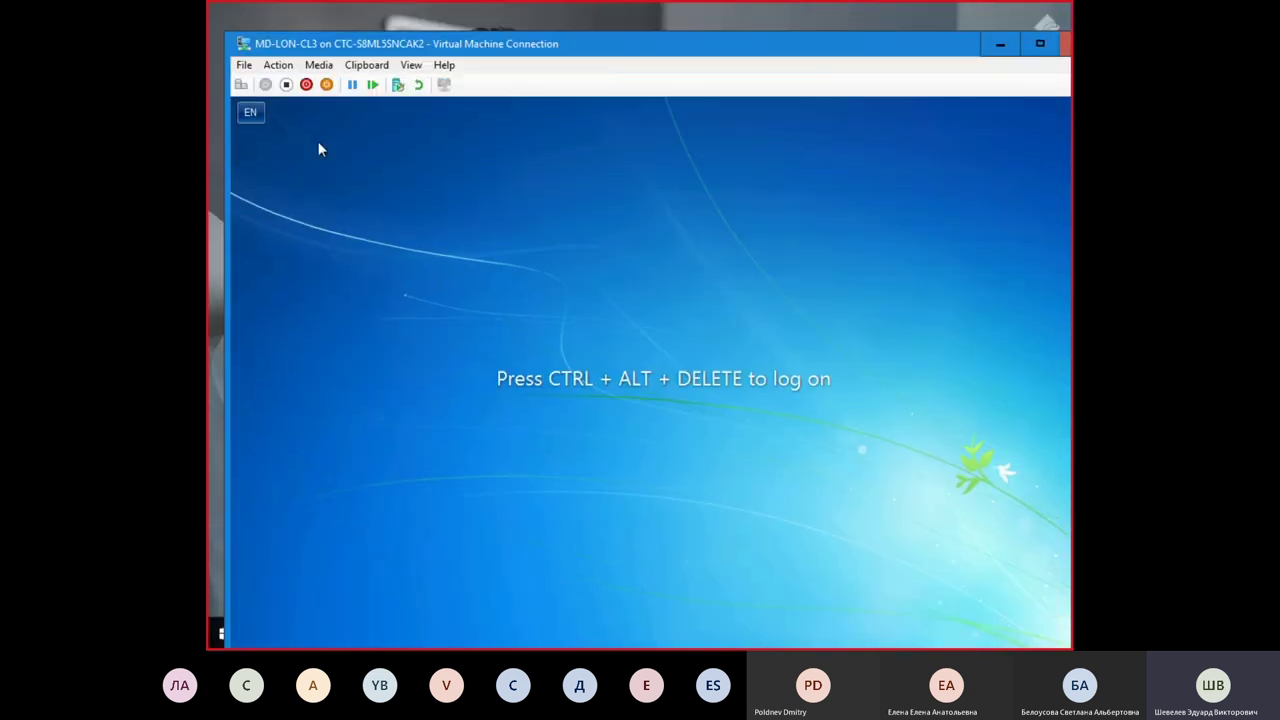
left_click(241, 85)
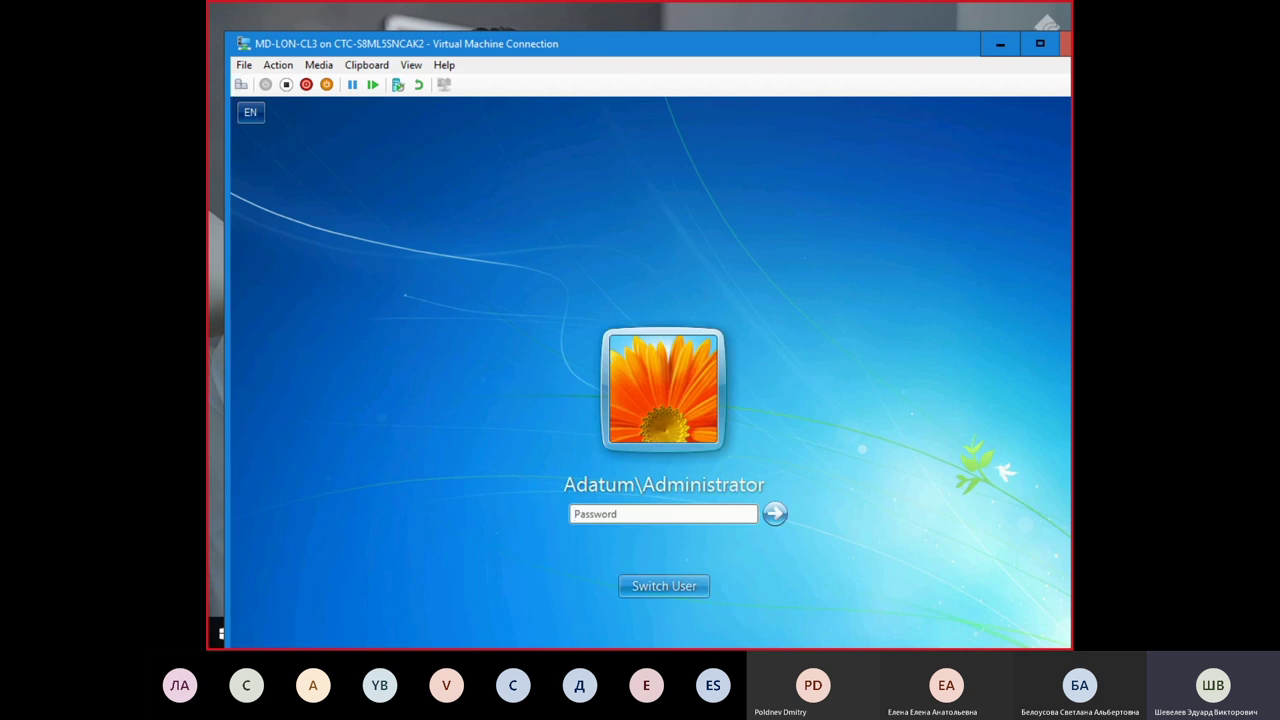
left_click(1042, 45)
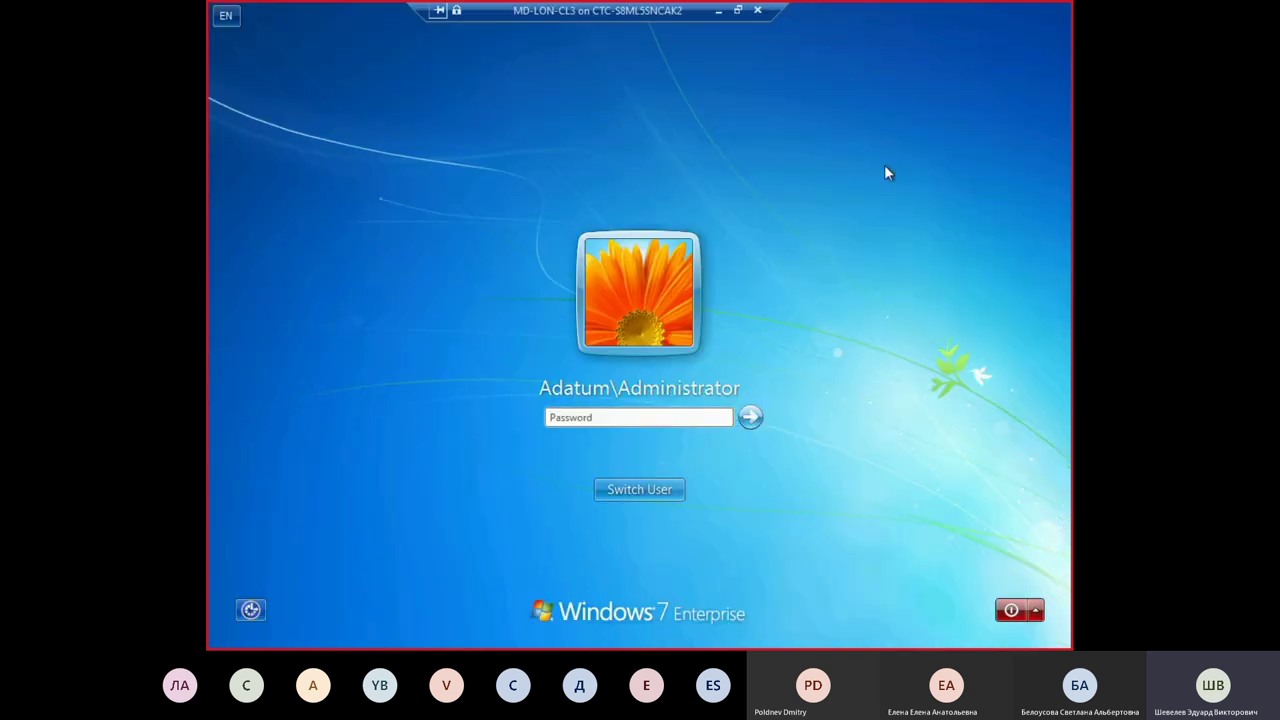
type("P")
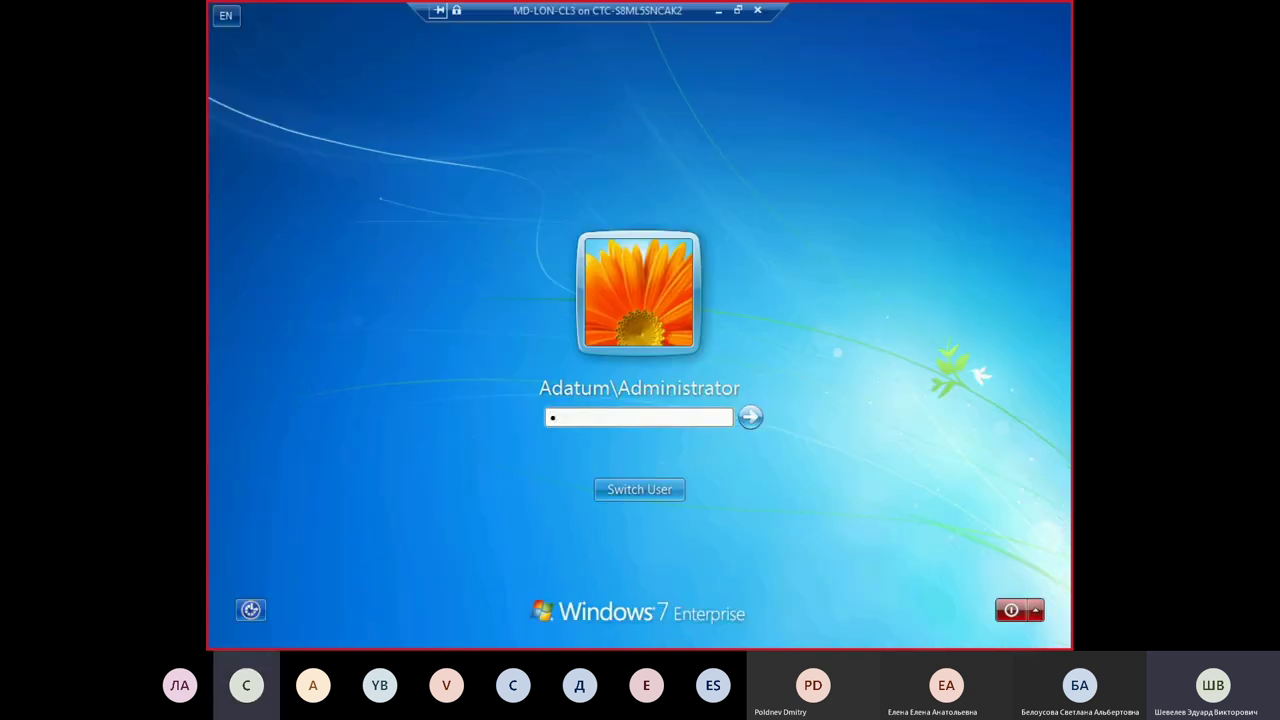
type("a")
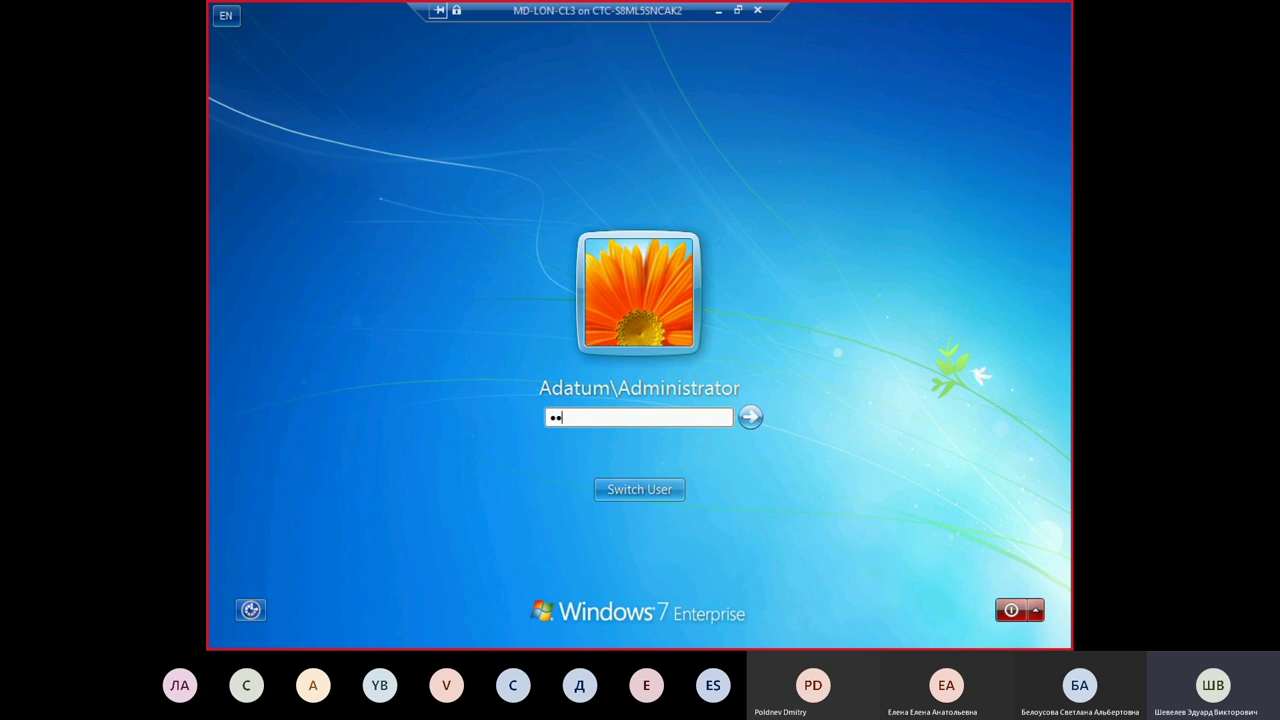
type("$$w0rd")
key("Return")
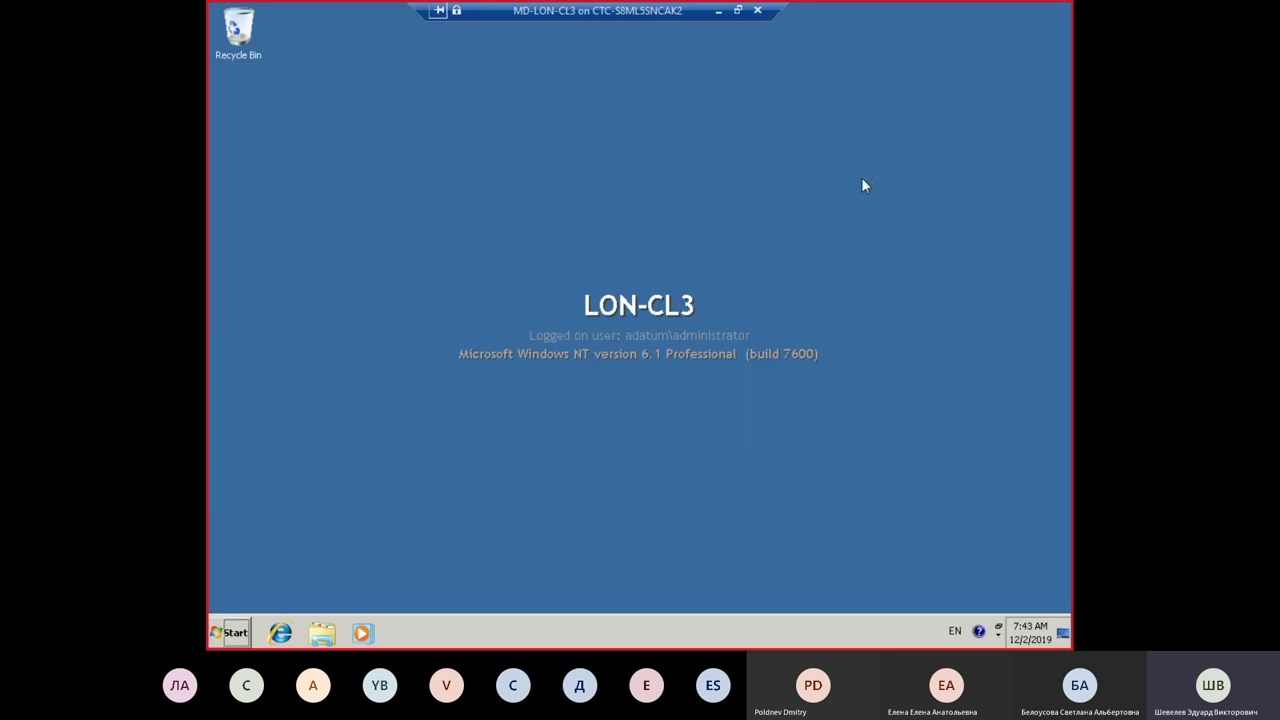
Step: Run setup.exe from DVD Drive (D:) in Windows Explorer
left_click(321, 634)
left_click(421, 365)
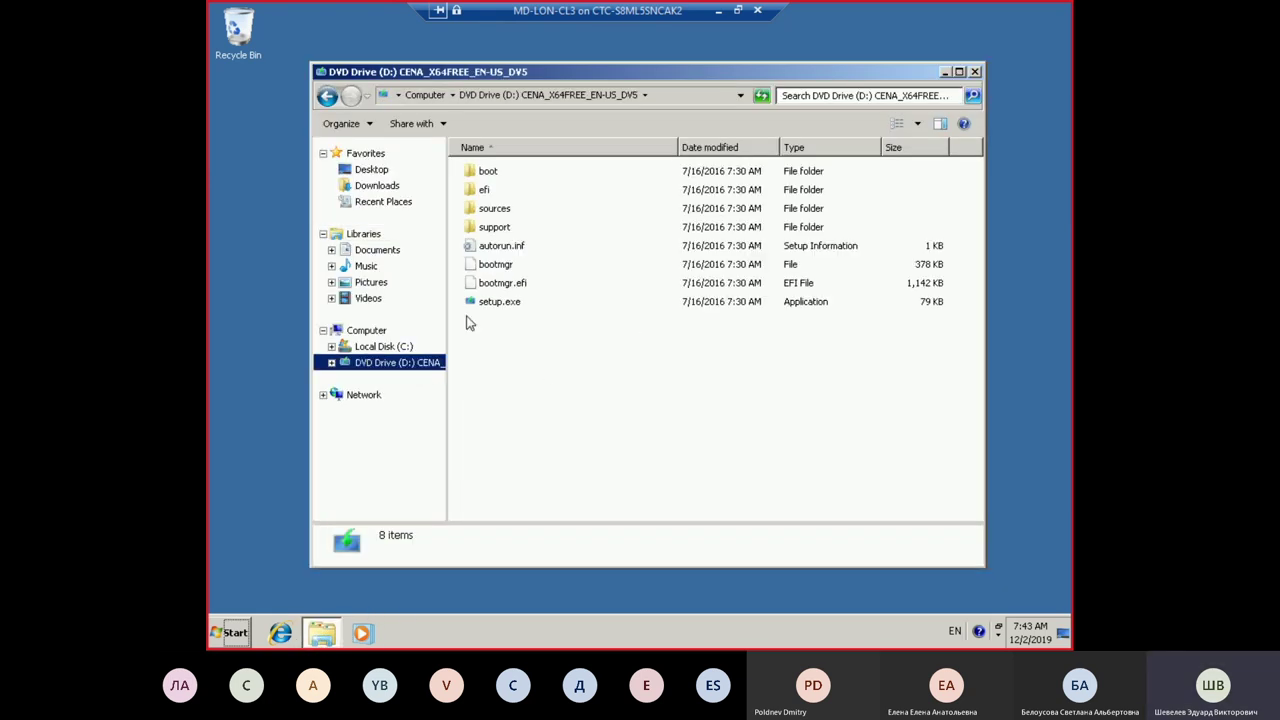
left_click(490, 302)
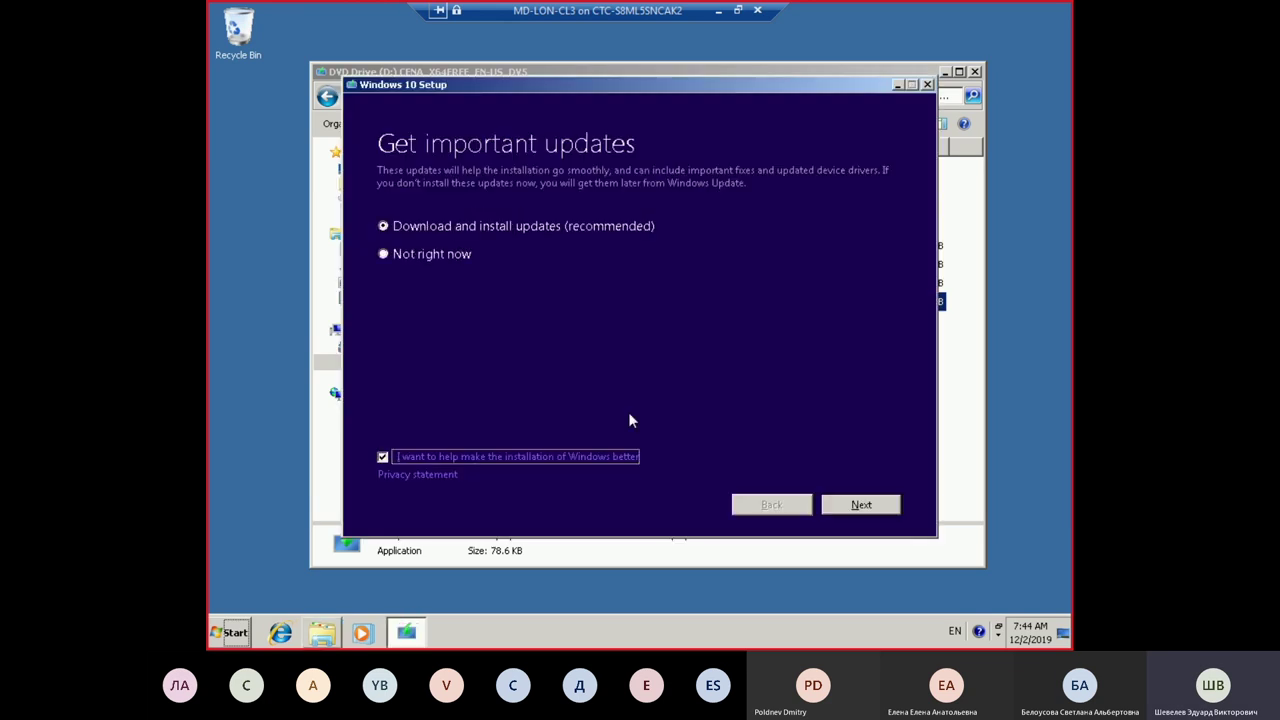
Step: Choose 'Not right now', untick the improvement checkbox, and proceed with Next
left_click(383, 255)
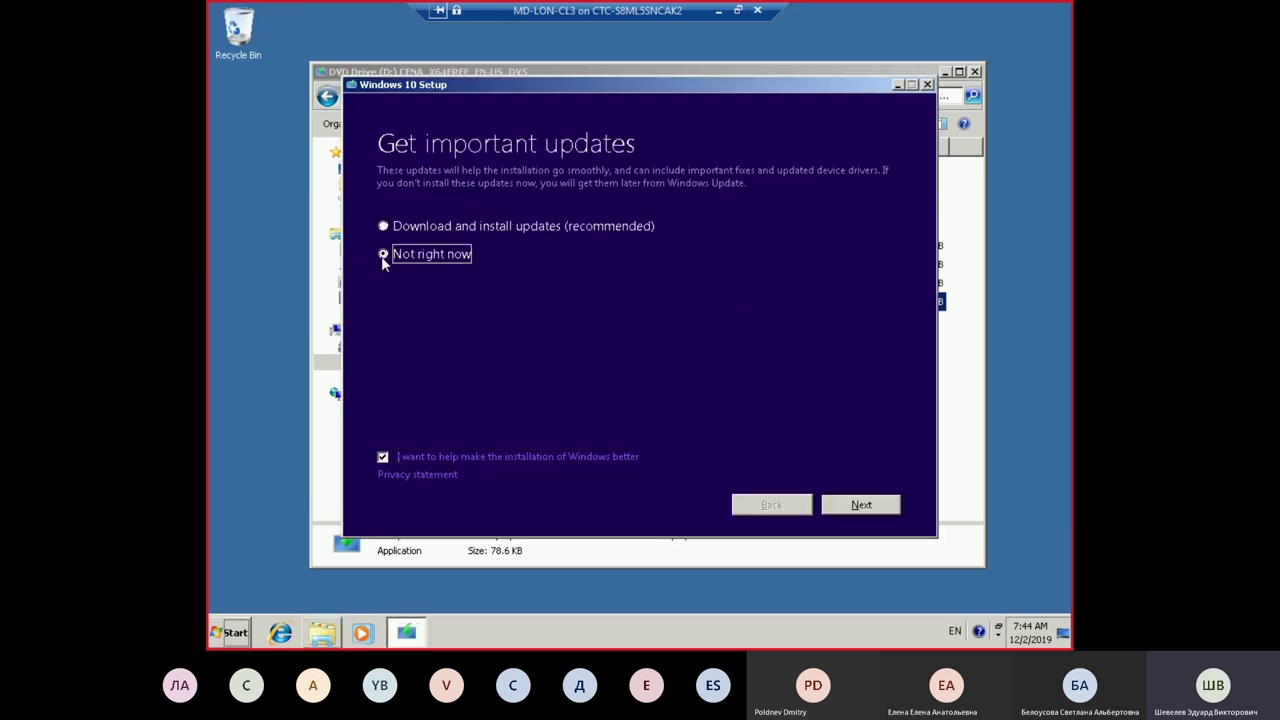
left_click(383, 458)
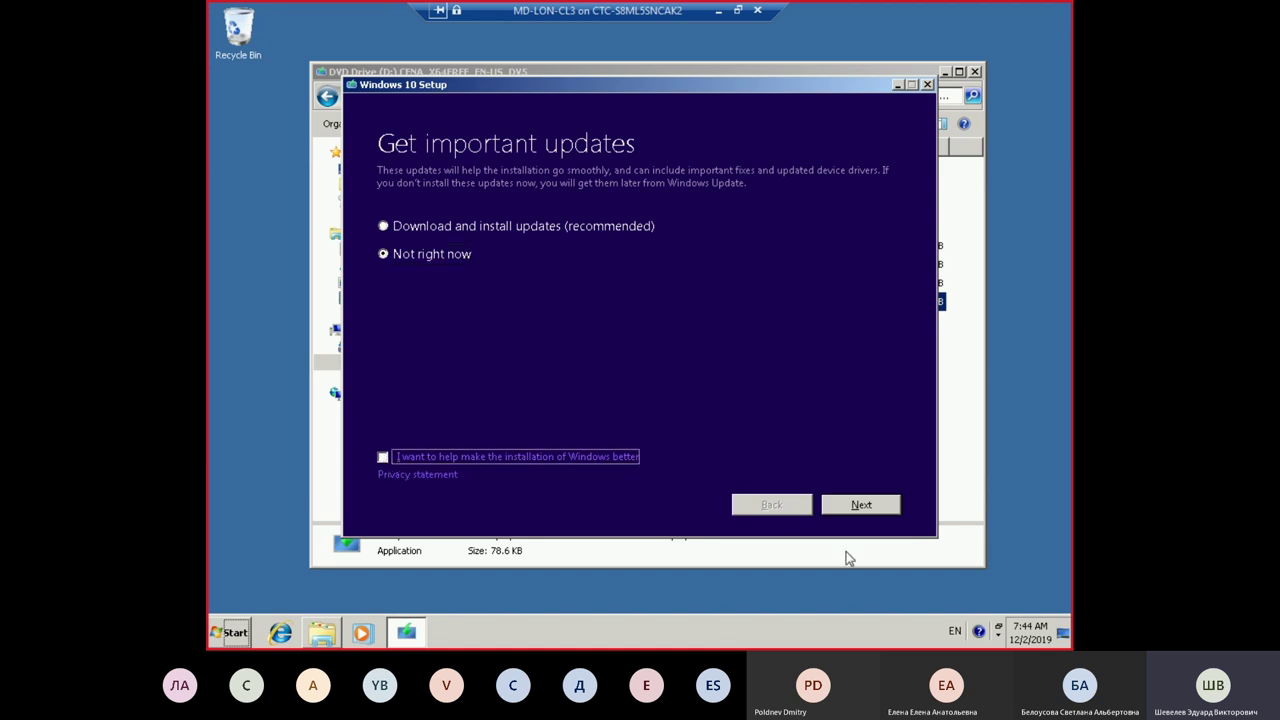
left_click(861, 509)
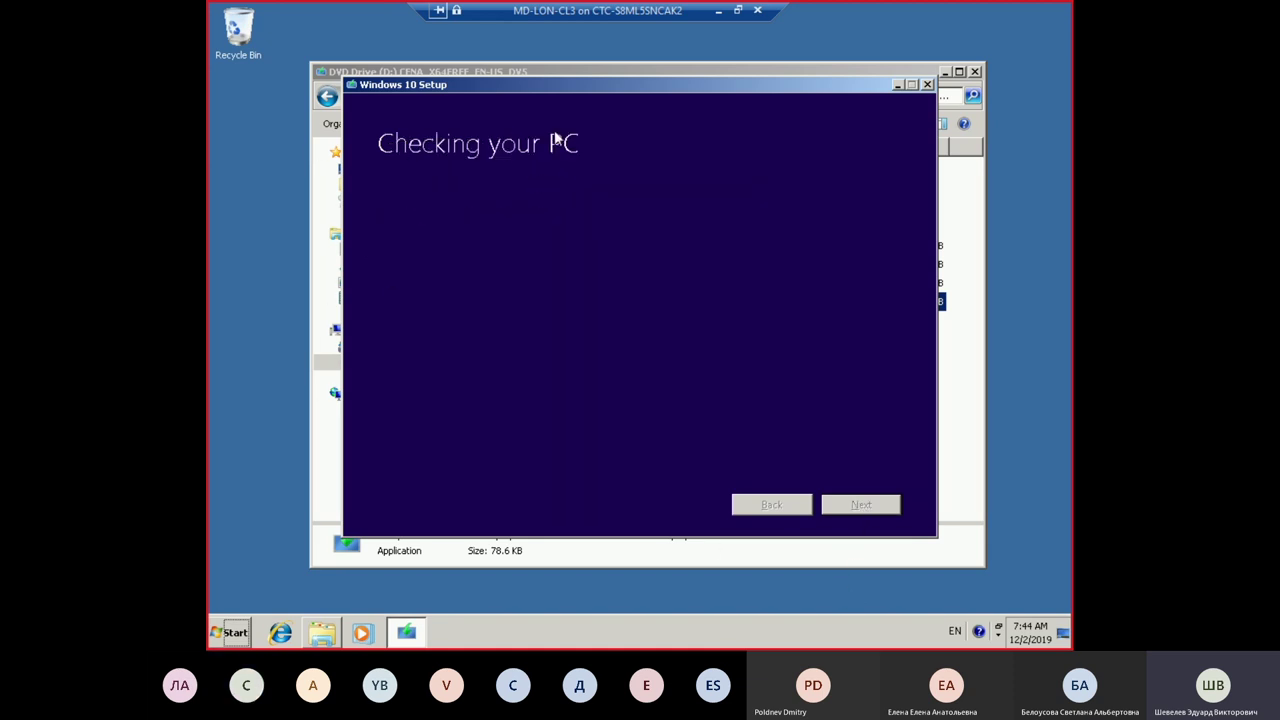
Step: Close the DVD Drive folder and raise the Setup window while it checks, until license terms appear
left_click(975, 72)
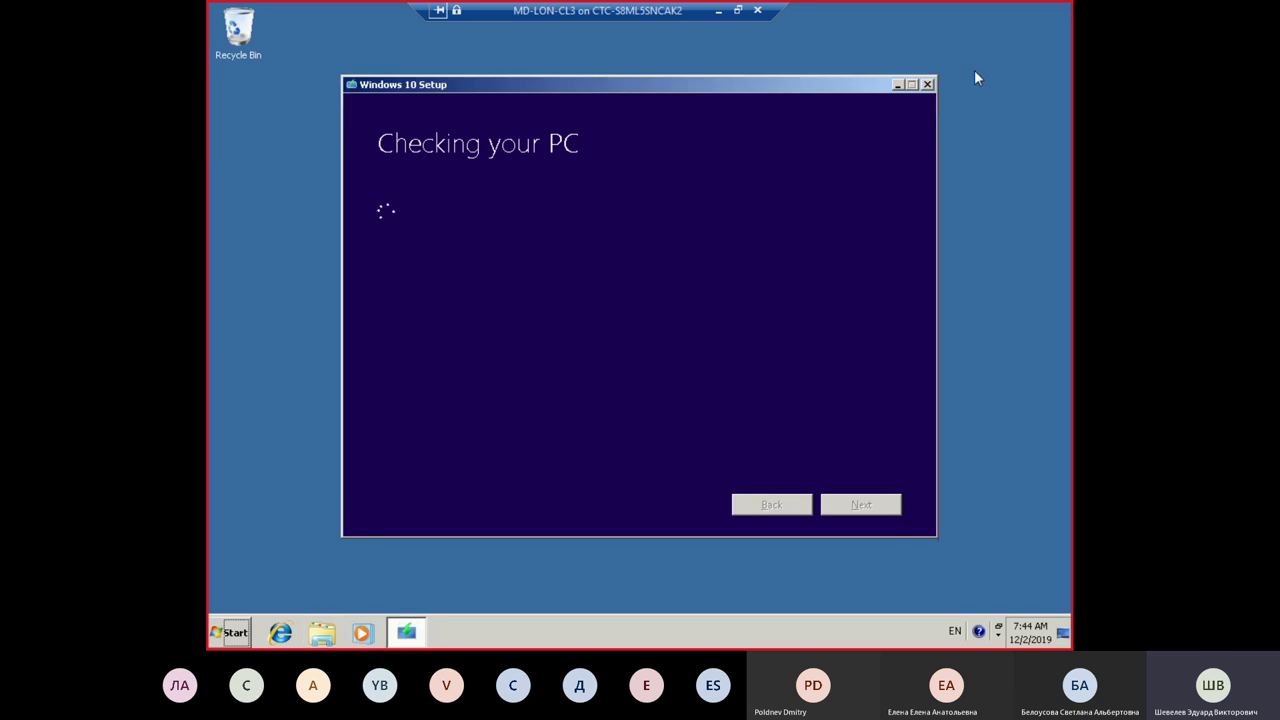
left_click_drag(688, 88, 687, 52)
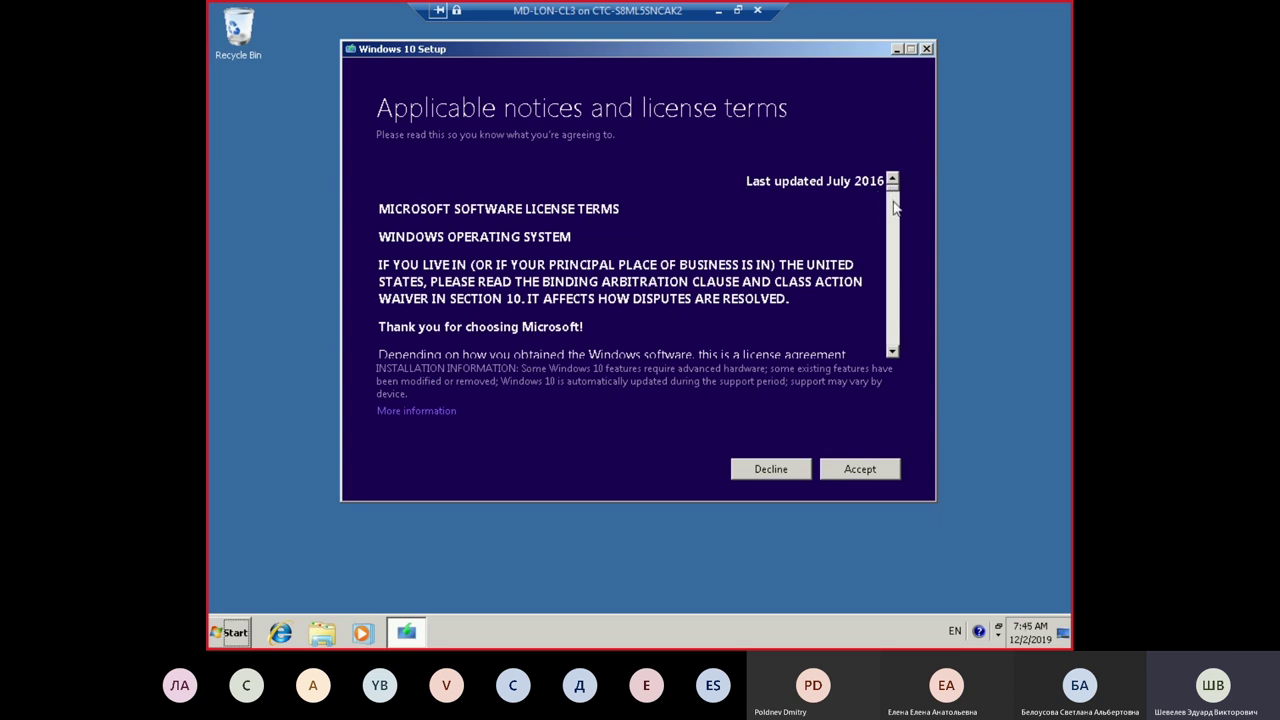
Step: Scroll through the Windows 10 license terms and accept them
left_click_drag(895, 205, 886, 354)
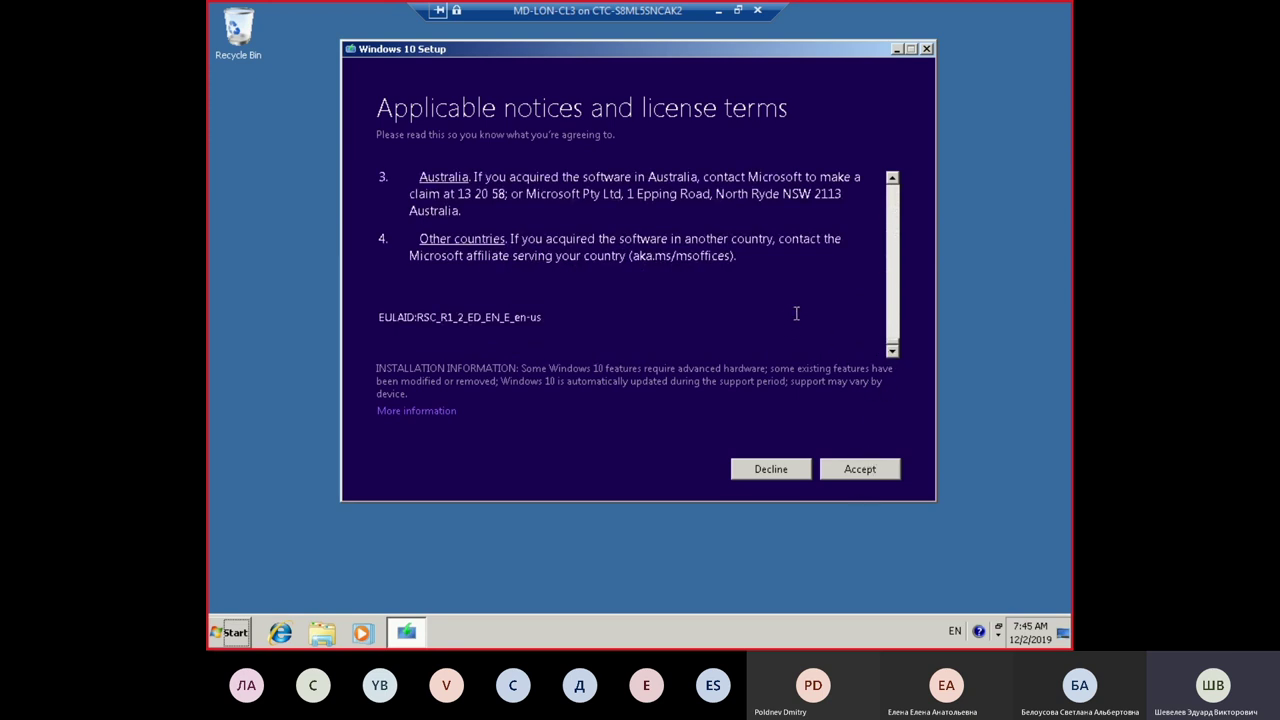
left_click_drag(892, 345, 893, 178)
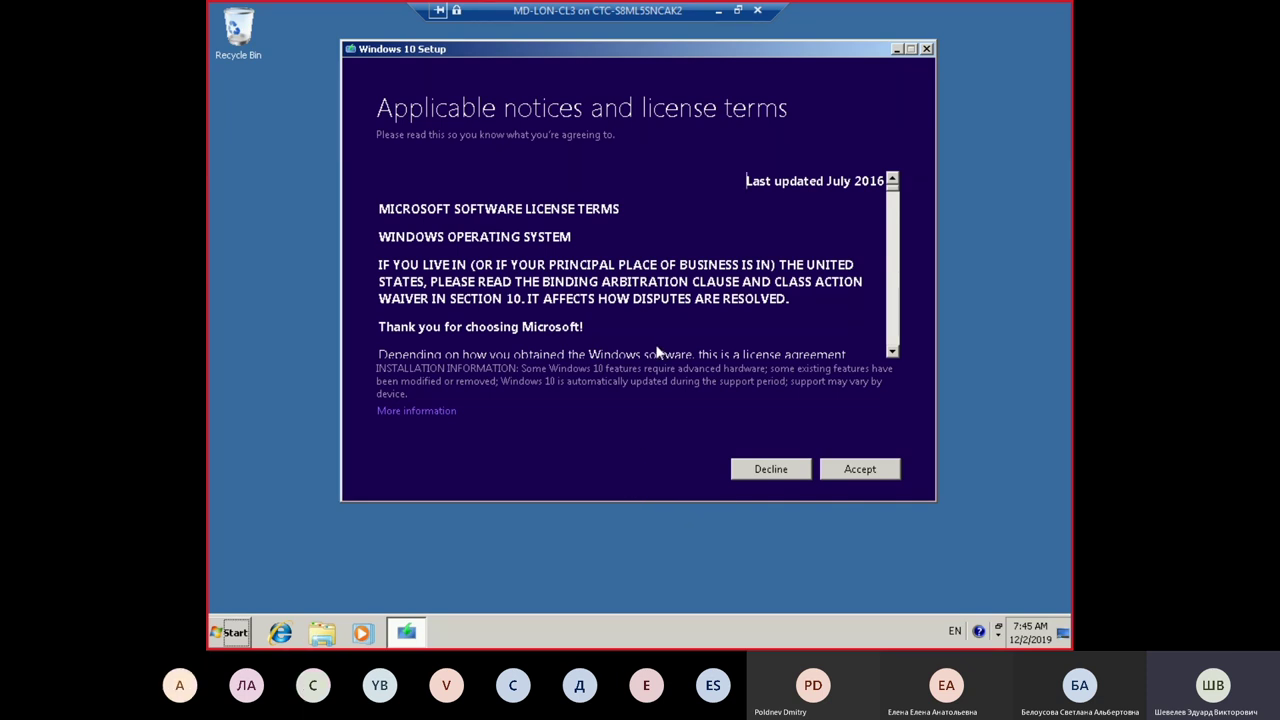
left_click(884, 474)
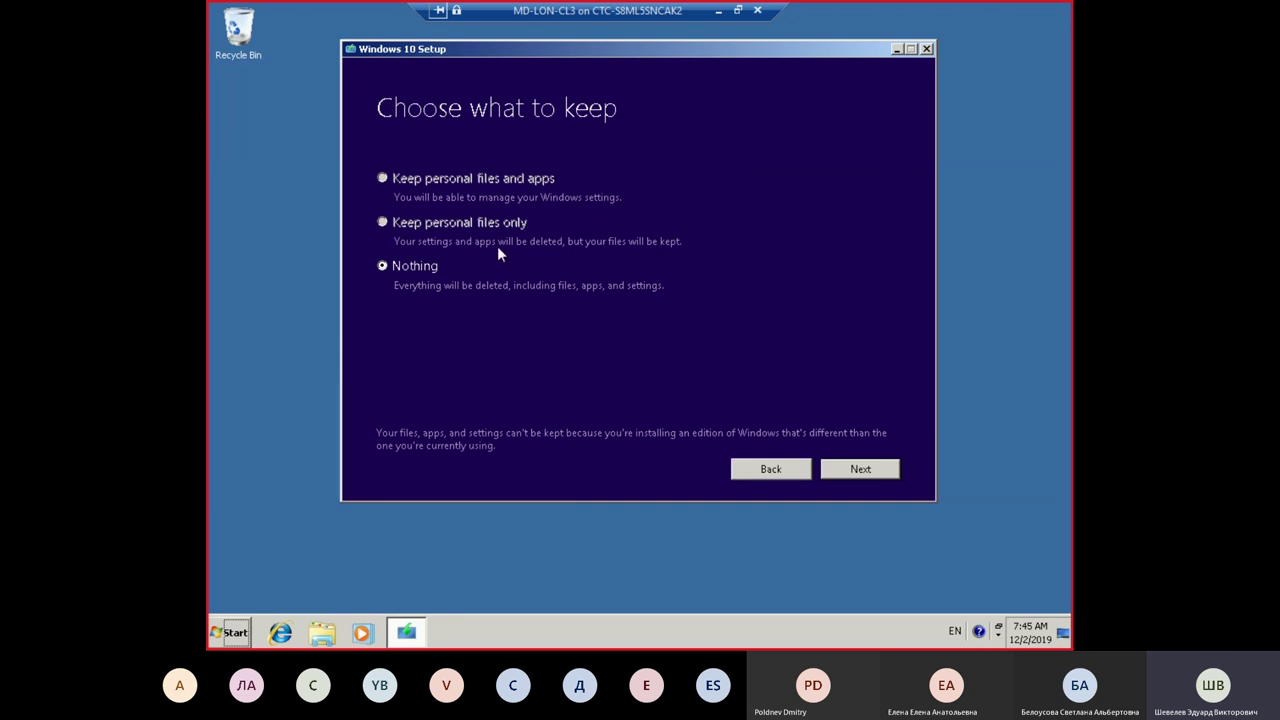
Step: Leave Choose what to keep set to Nothing and proceed
left_click_drag(701, 49, 684, 37)
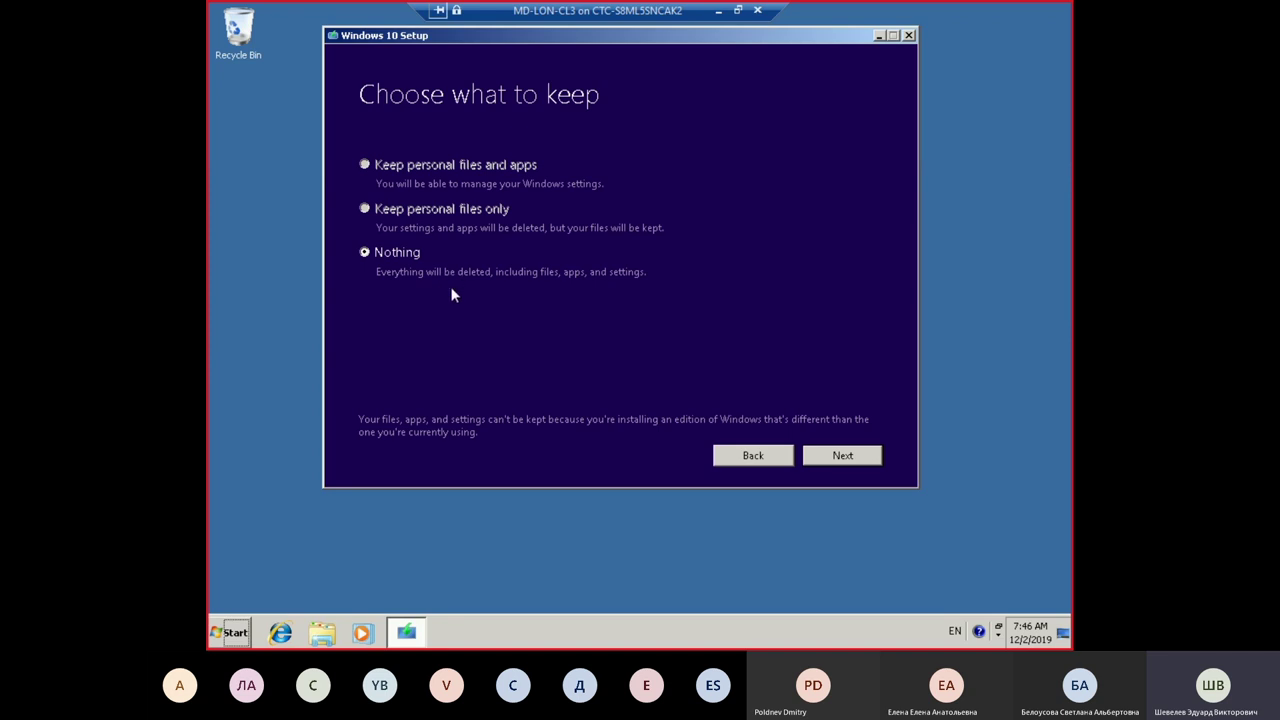
left_click(870, 456)
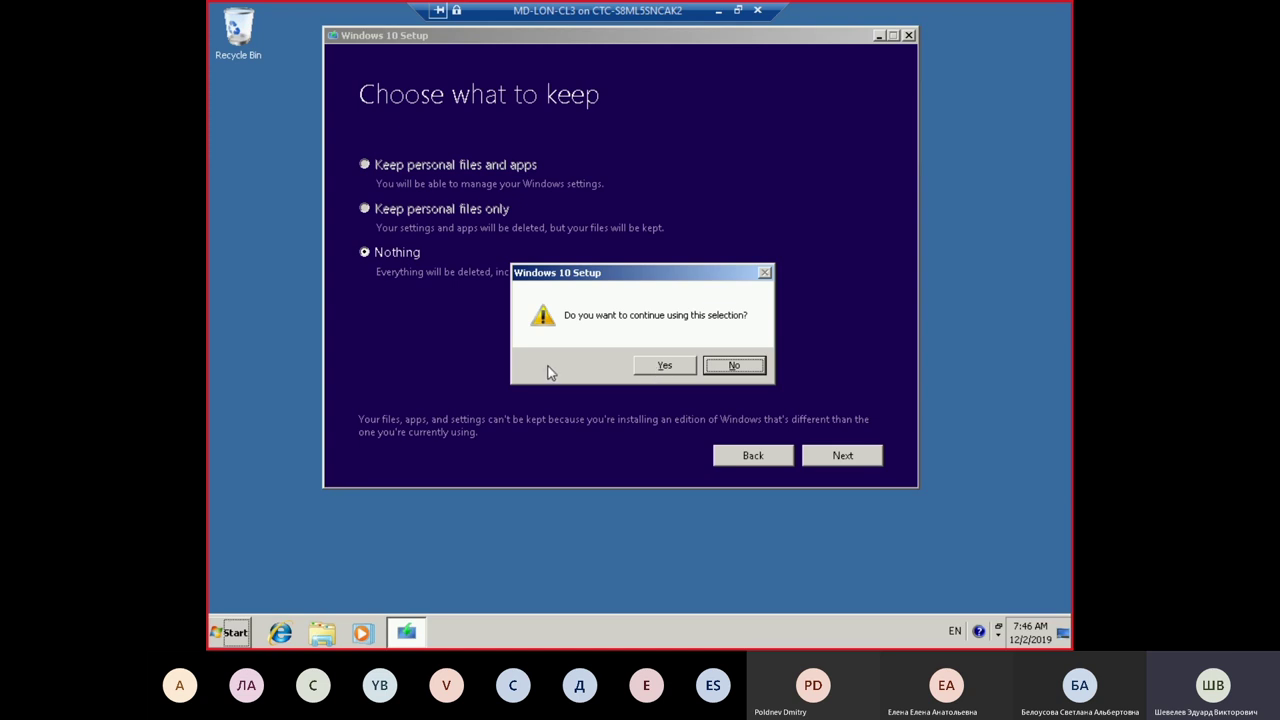
Step: Answer Yes to continuing with the Nothing selection, reaching Ready to install
left_click(666, 368)
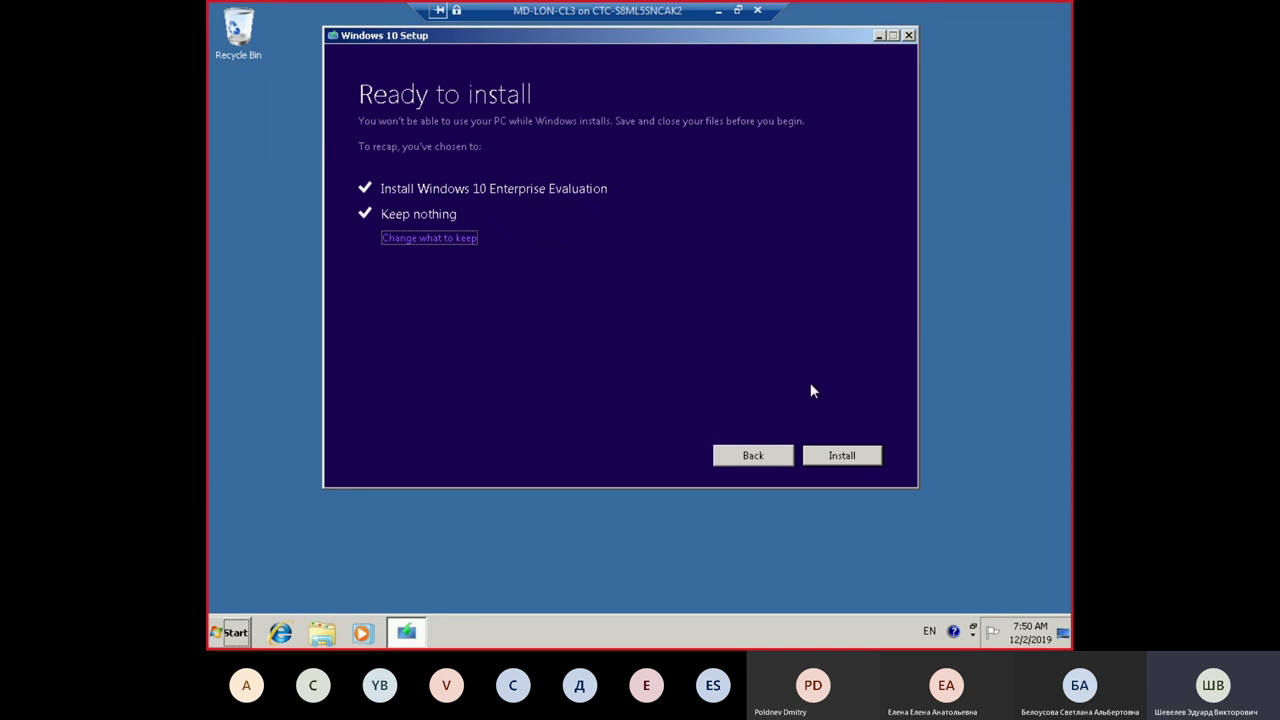
Step: Install Windows 10 Enterprise Evaluation and boot the restarted VM from the DVD
left_click(839, 456)
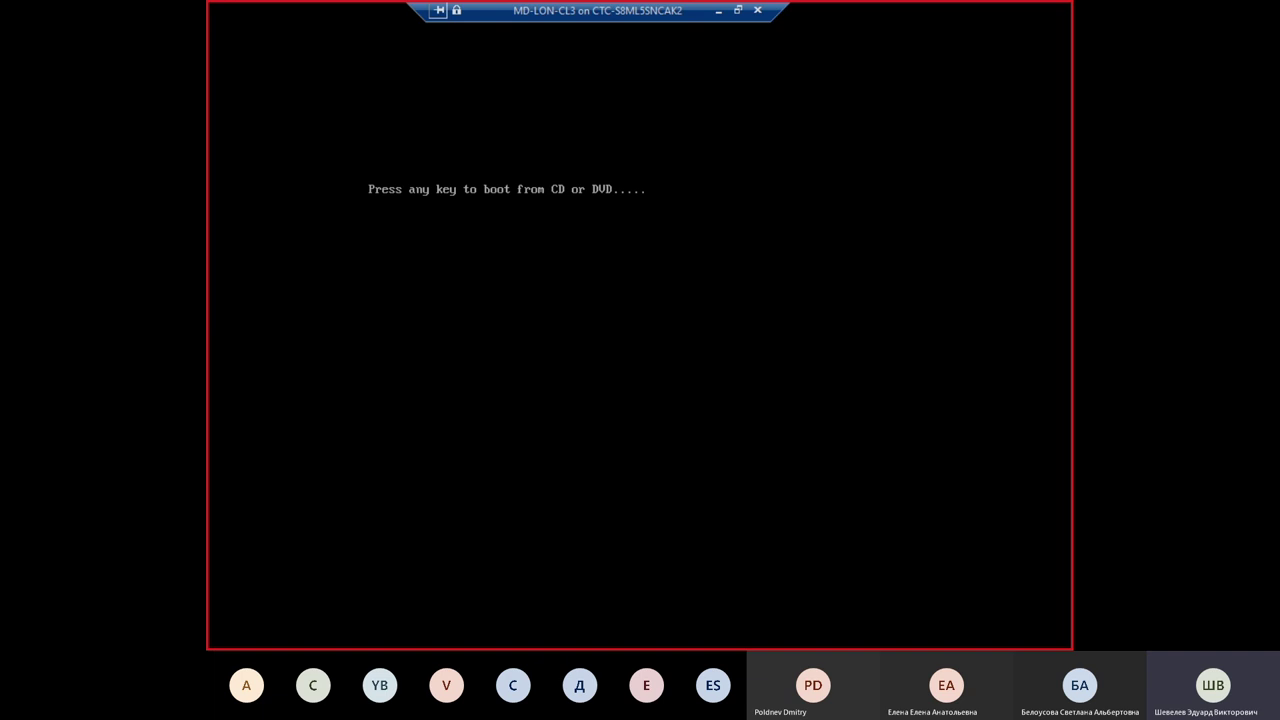
key("Return")
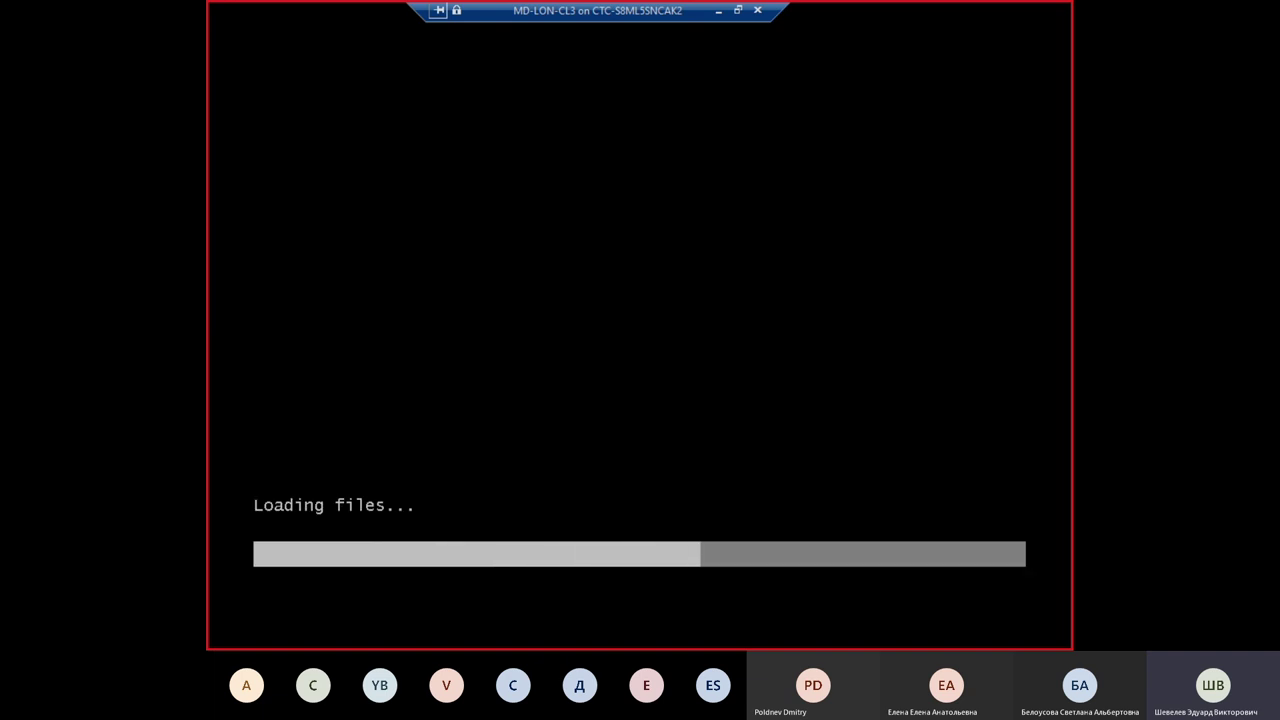
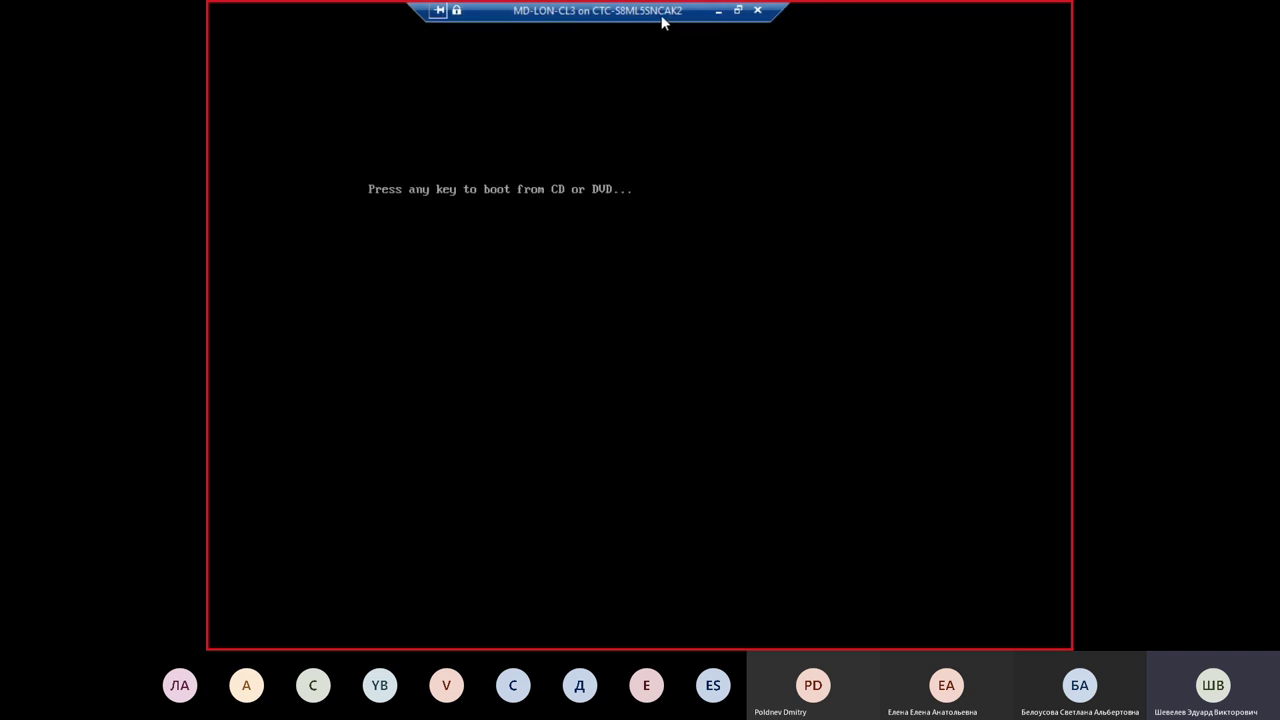
Step: Boot MD-LON-CL3 from its DVD and let Windows install up to the 'Hi there' page
left_click_drag(651, 17, 553, 14)
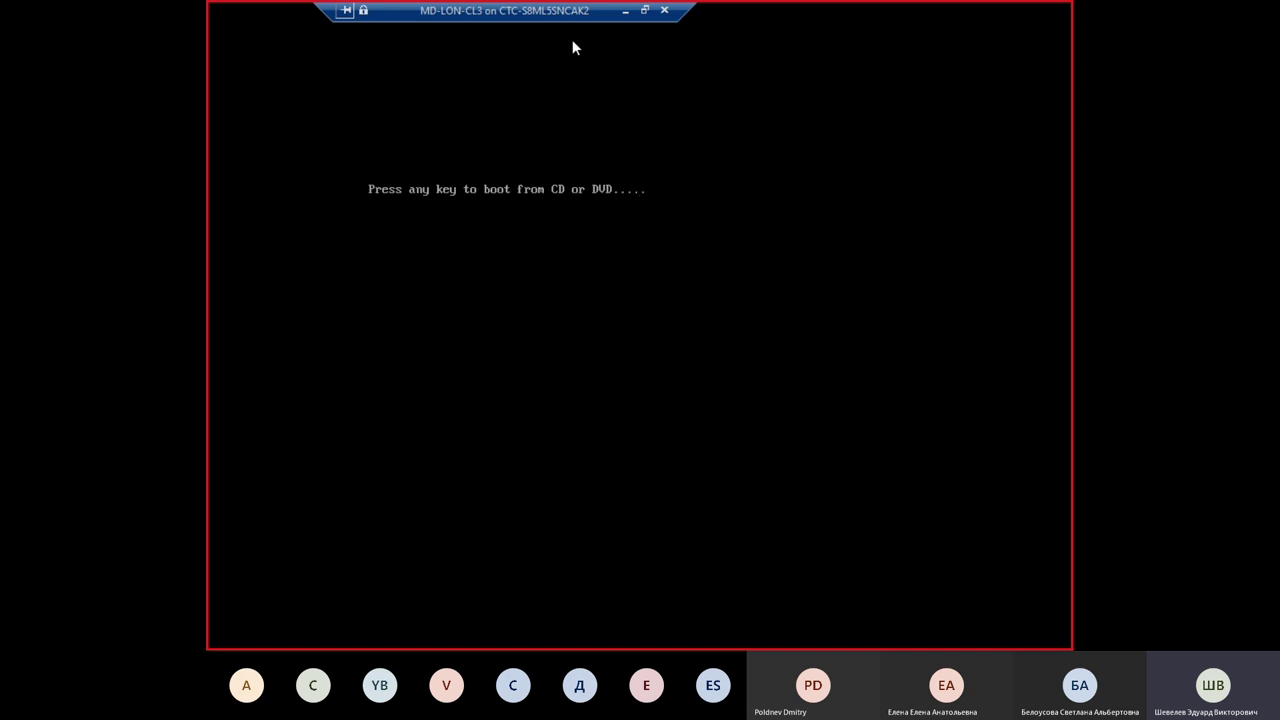
key("Return")
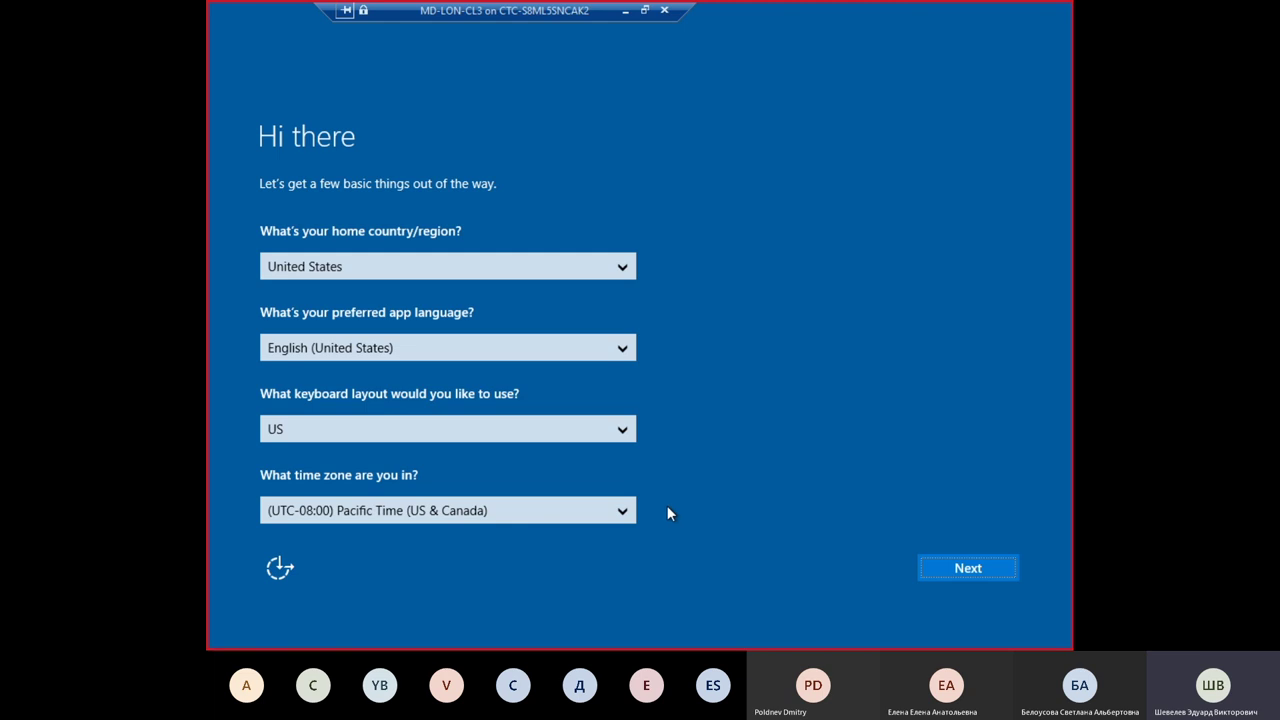
Step: Keep United States region, English language, US keyboard and Pacific time, then continue
left_click(967, 567)
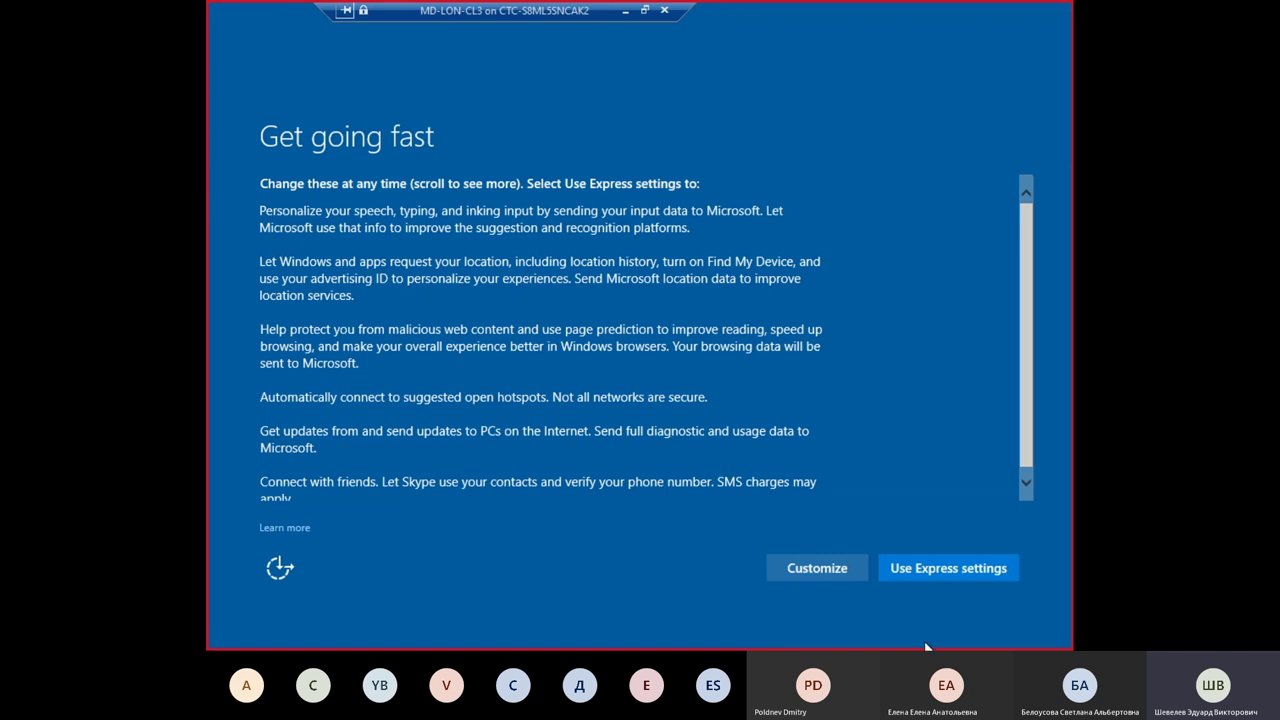
Step: Choose Use Express settings on the 'Get going fast' page
left_click(950, 568)
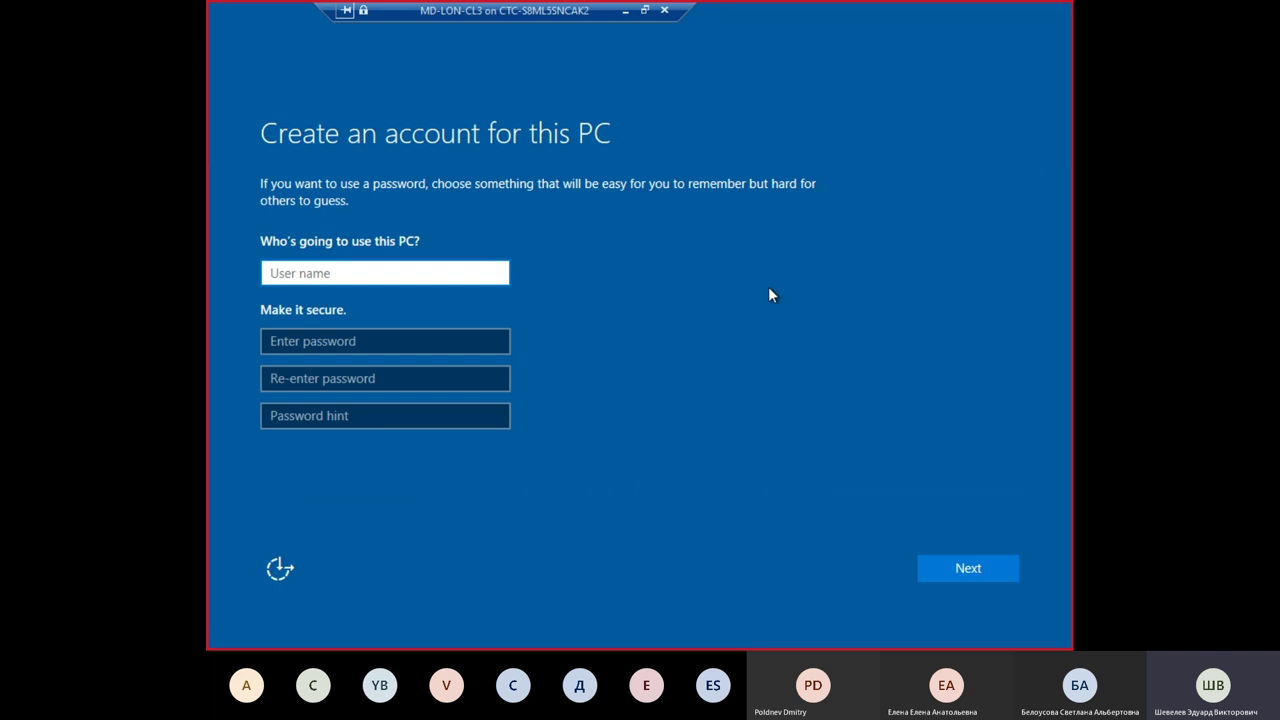
Step: Create user LocalAdmin, enter and confirm the account password, and add hint 'Standard password'
type("LocalAdmin")
left_click(449, 340)
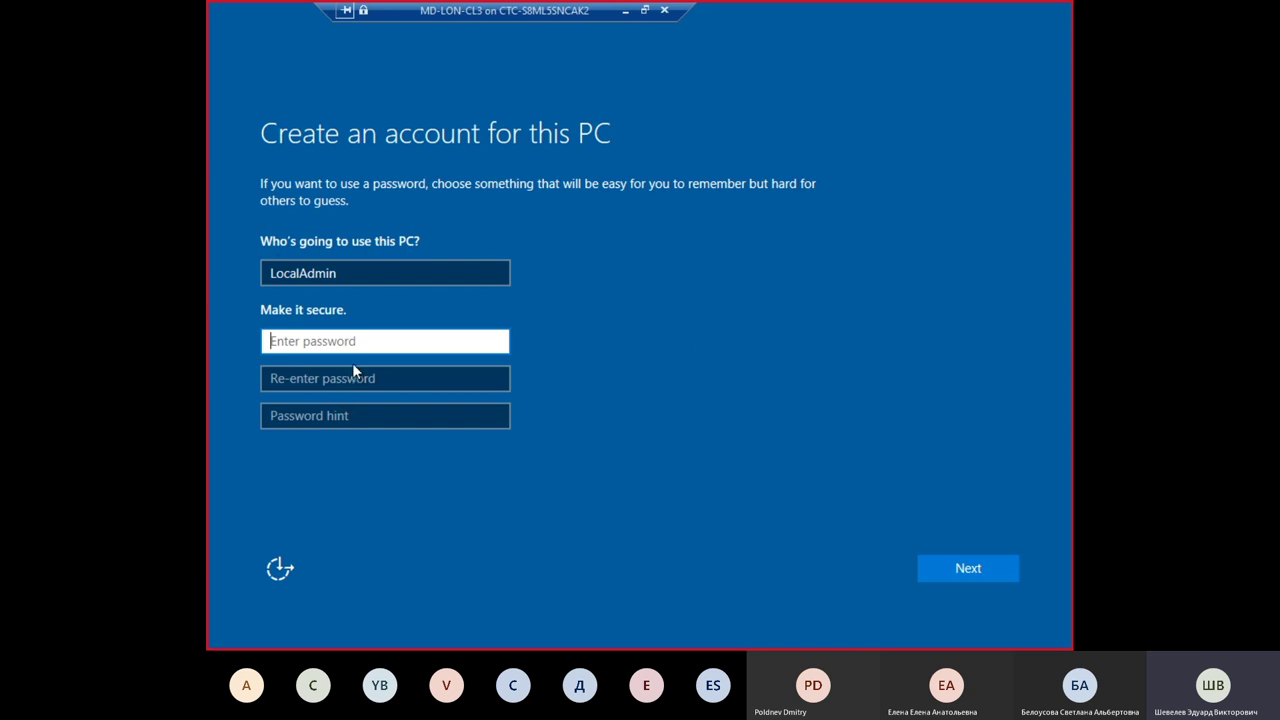
type("Pa55w")
type("0rd")
left_click(496, 341)
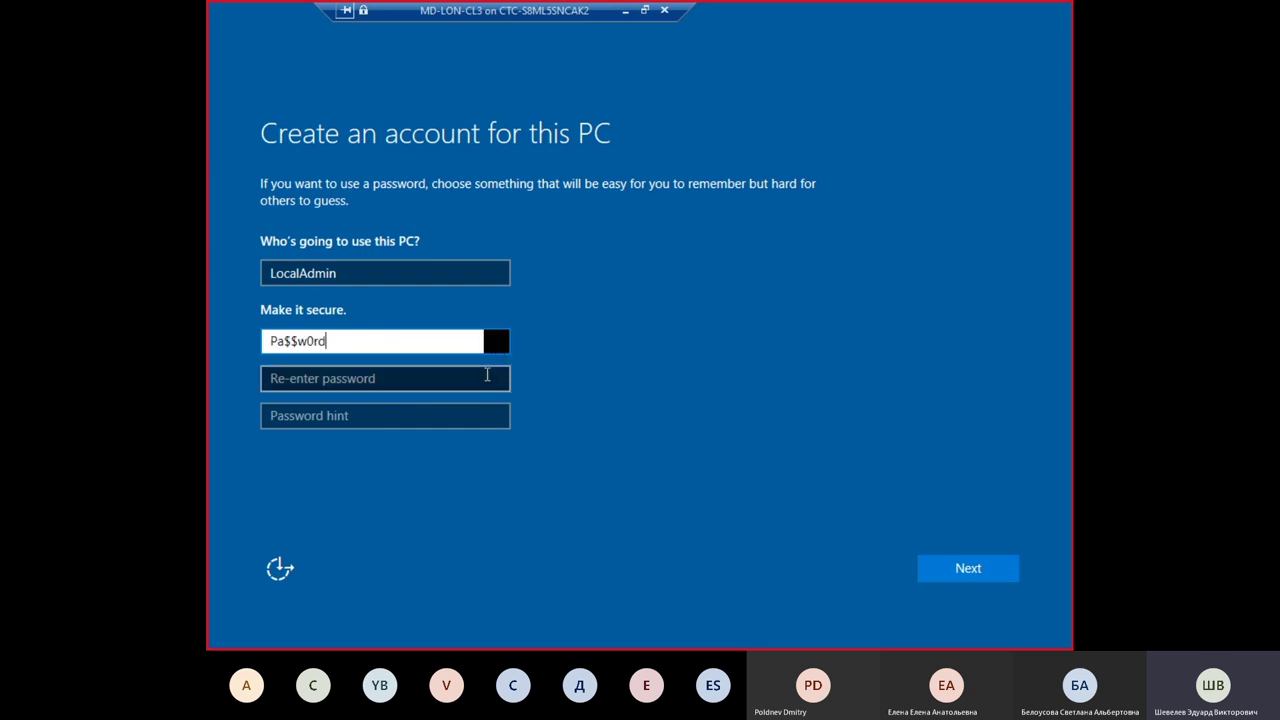
left_click(486, 376)
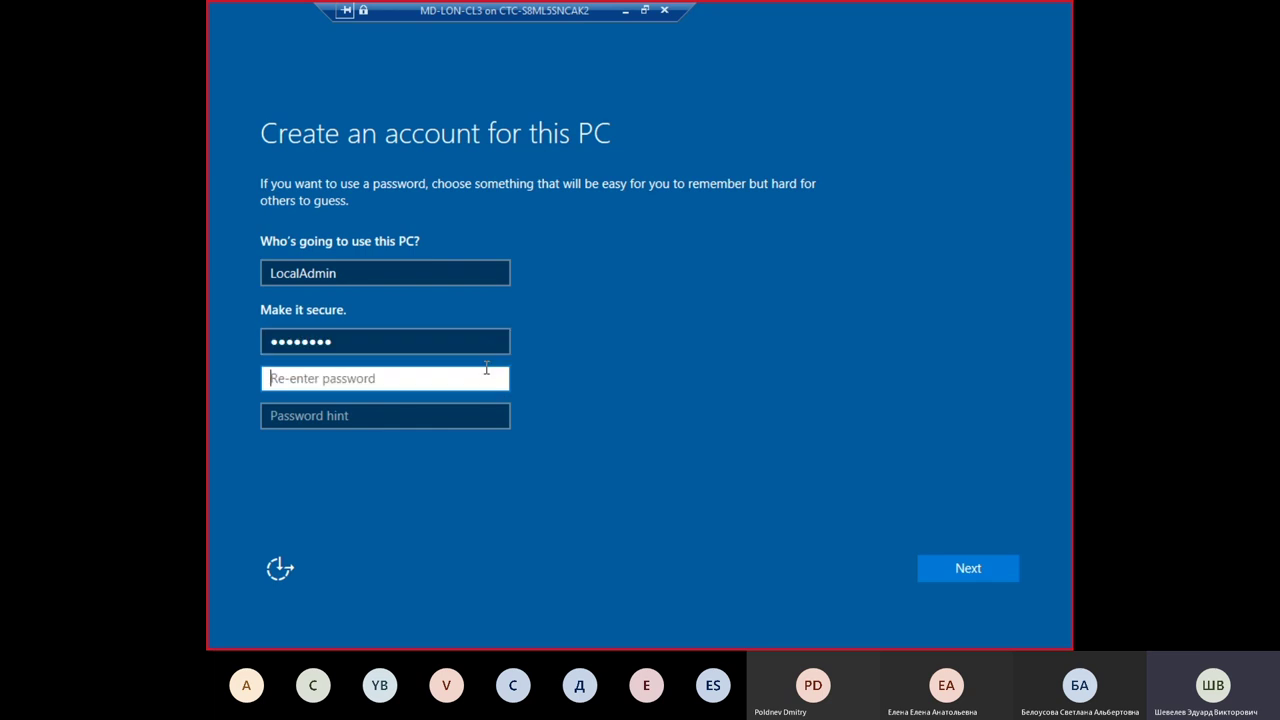
type("Pa$$w0rd")
left_click_drag(497, 377, 497, 377)
left_click(477, 417)
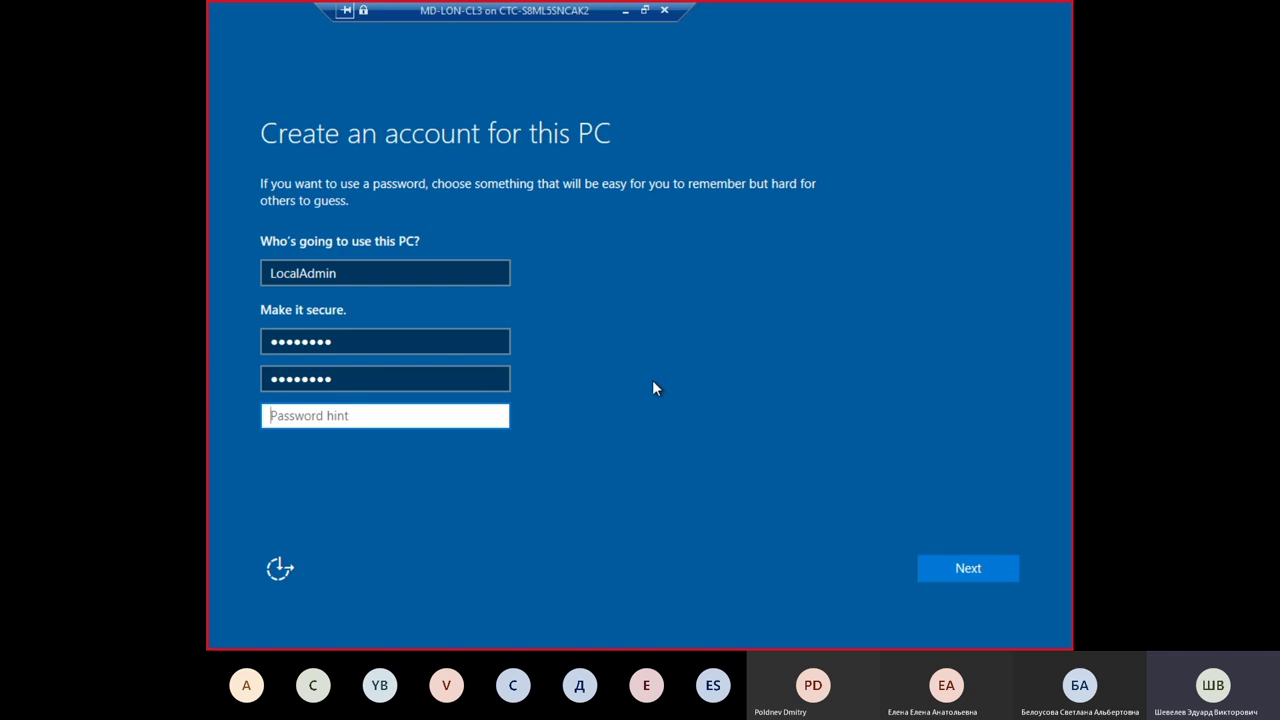
type("Standard password")
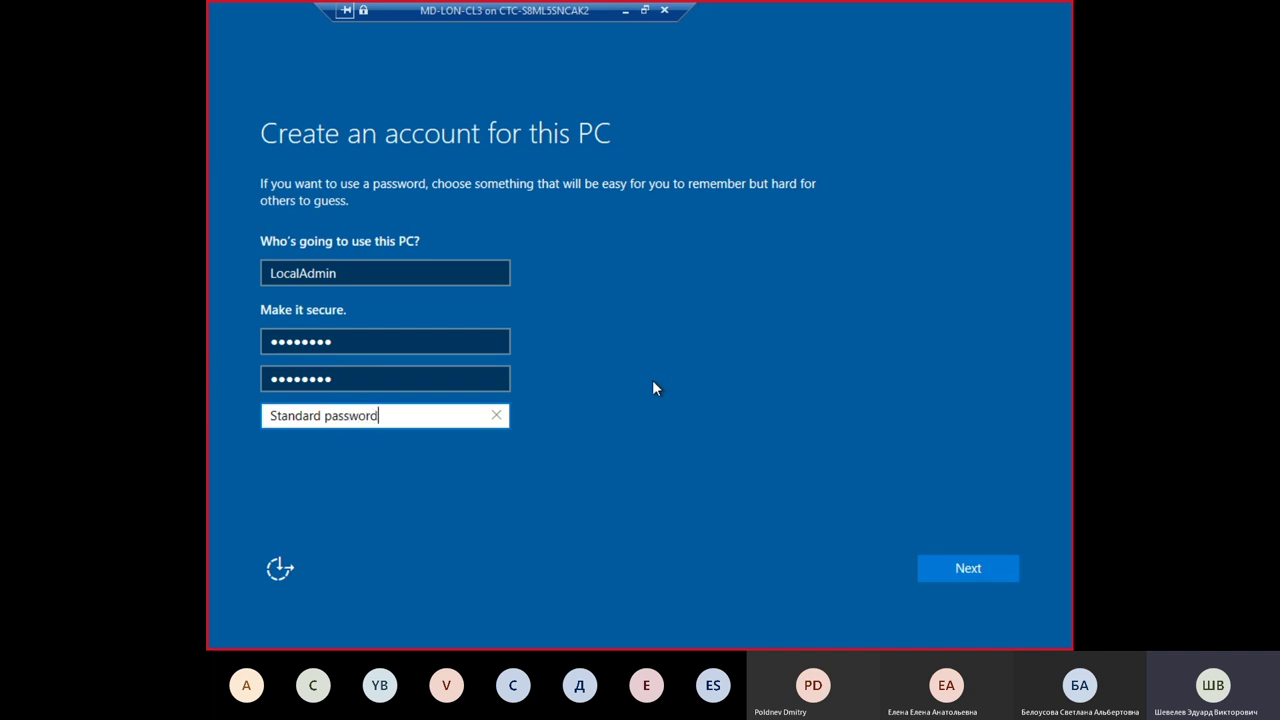
Step: Submit the LocalAdmin account and decline Cortana with Not now to reach the desktop
left_click(979, 571)
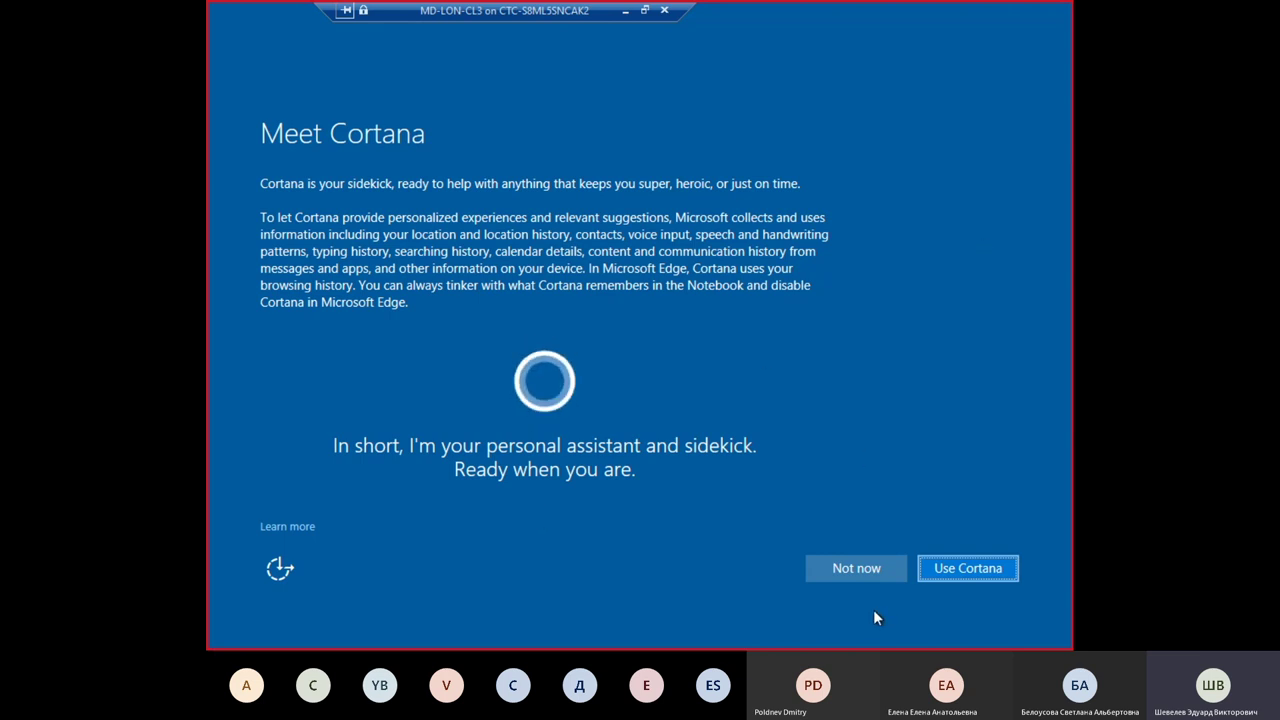
left_click(861, 570)
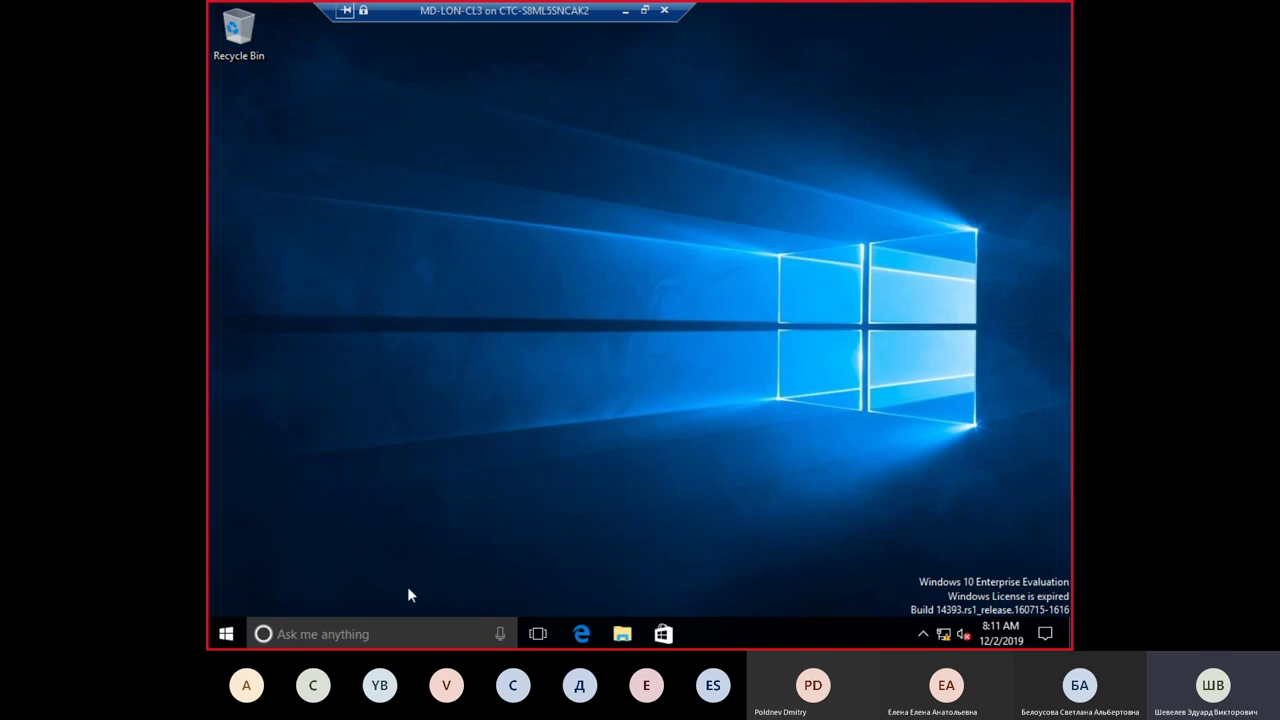
Step: Run winver from taskbar search to show Windows 10 Version 1607, OS Build 14393.0
left_click(407, 630)
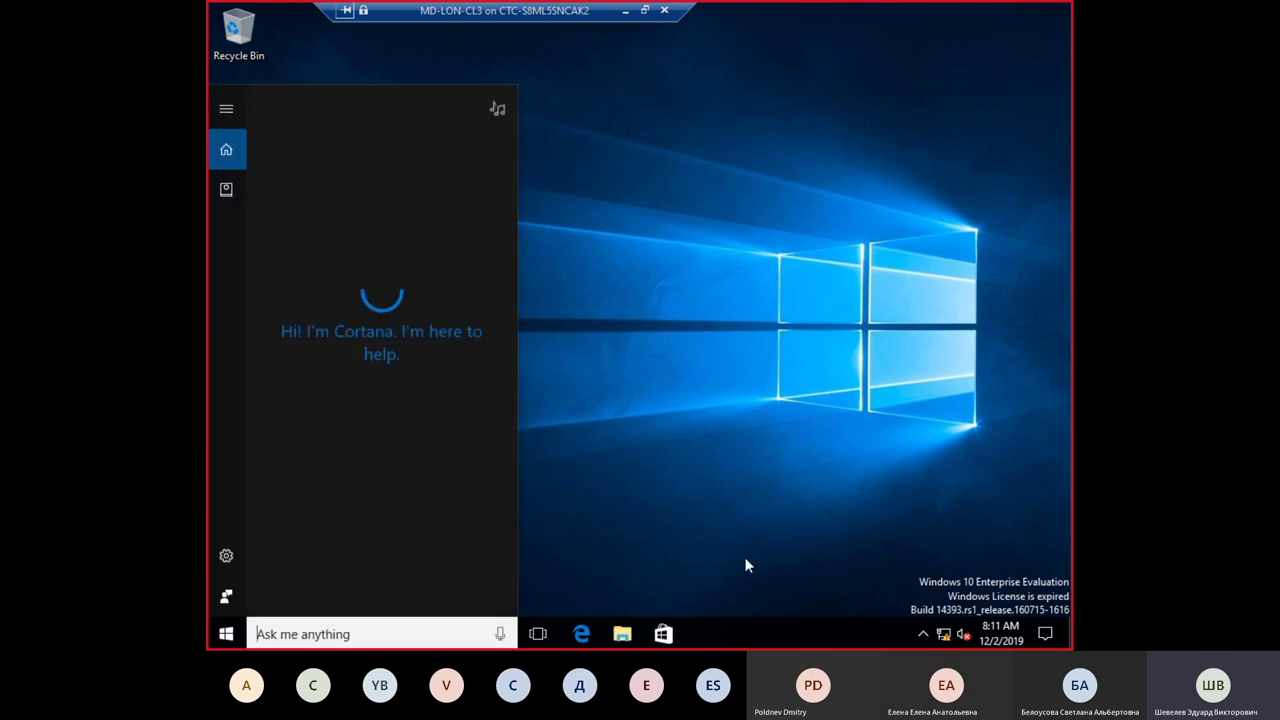
type("winver")
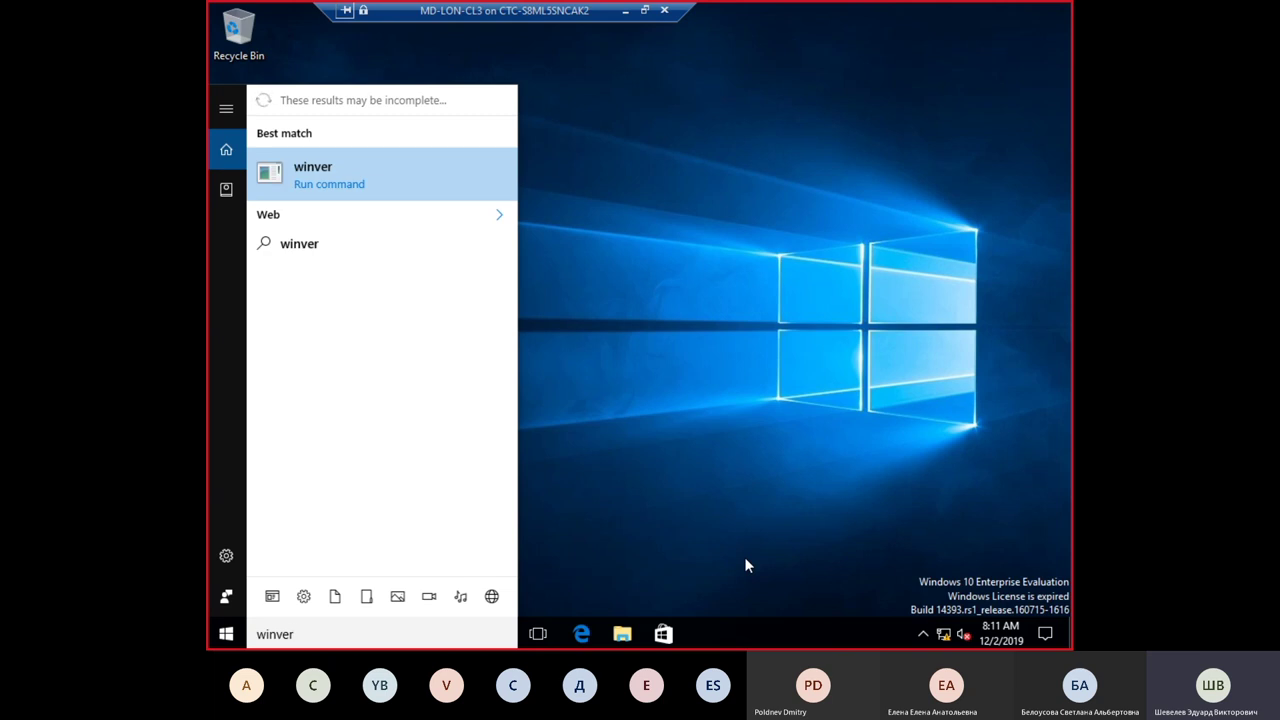
key("Return")
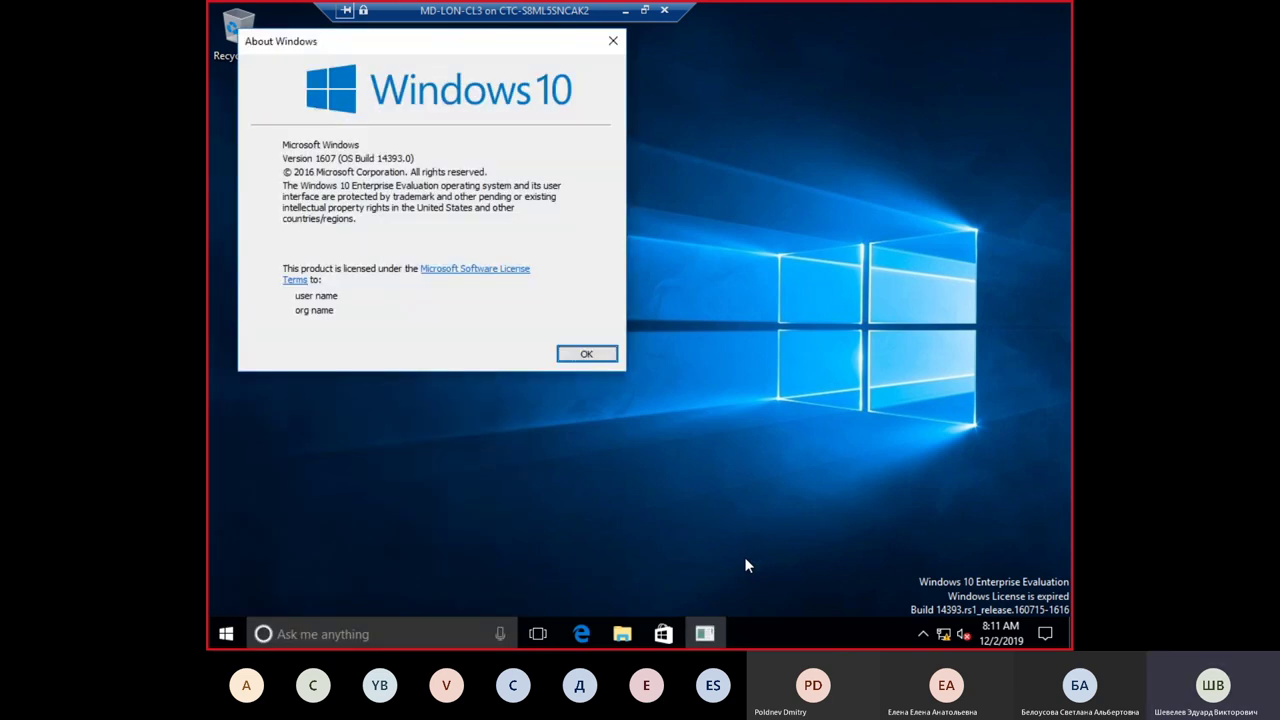
left_click_drag(463, 35, 663, 60)
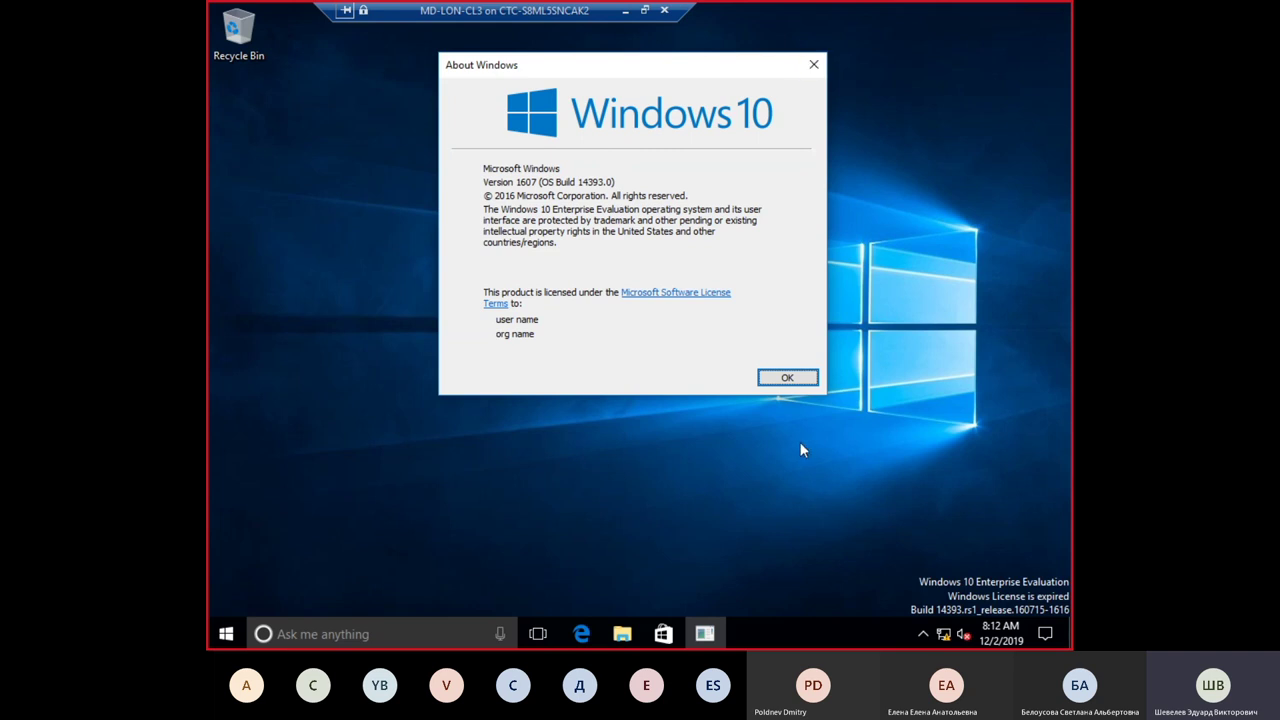
Step: Dismiss the About Windows dialog with OK
left_click(805, 377)
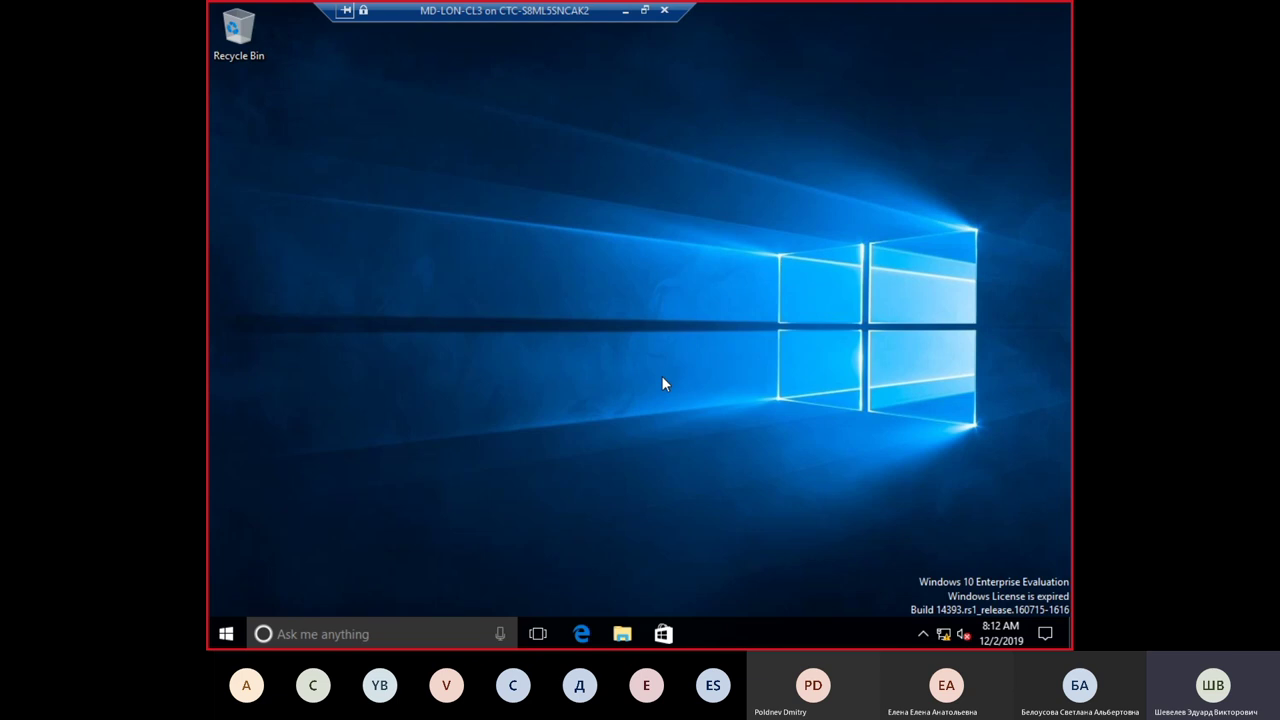
left_click_drag(583, 14, 598, 15)
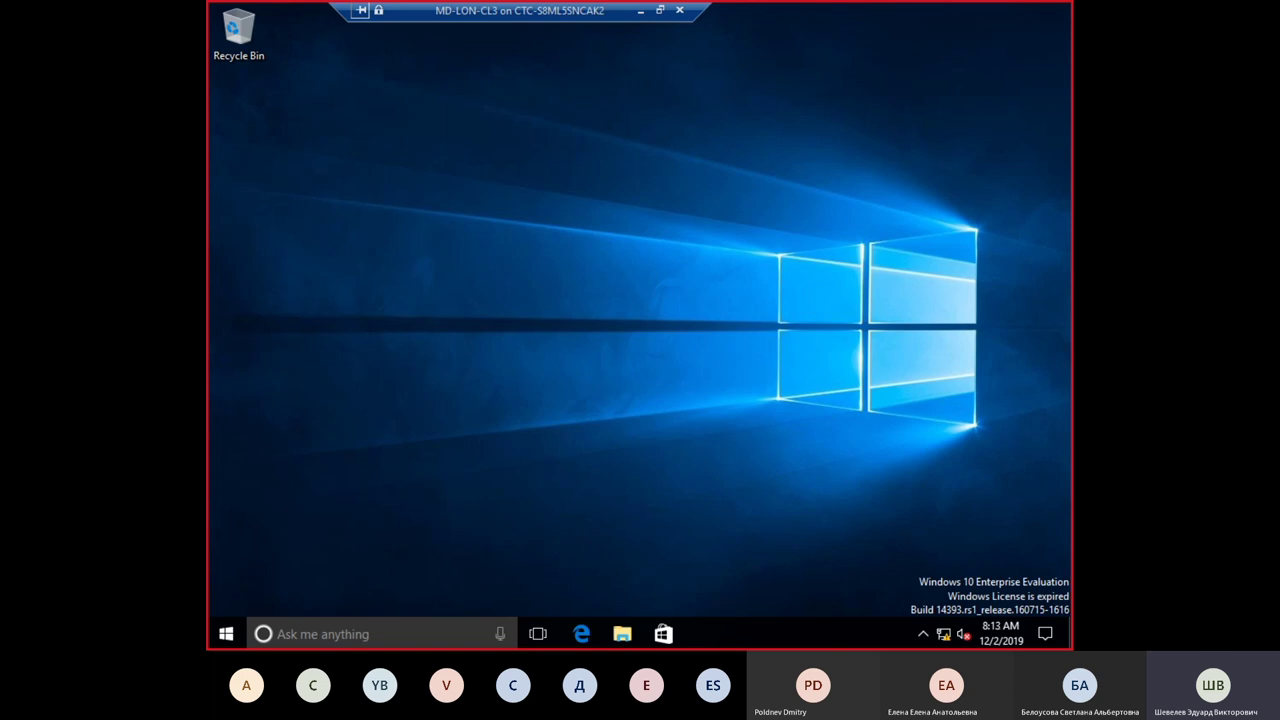
Step: Open System Properties on the Computer Name tab via Start's System window
right_click(227, 638)
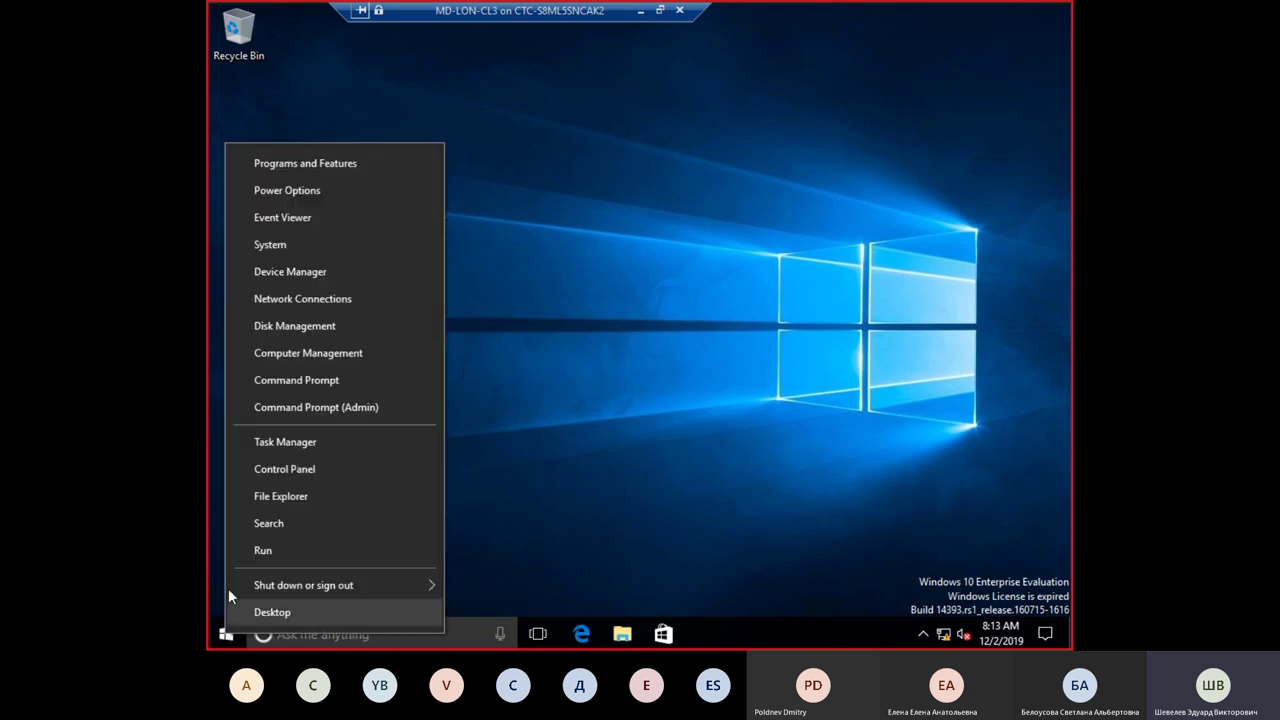
left_click(293, 247)
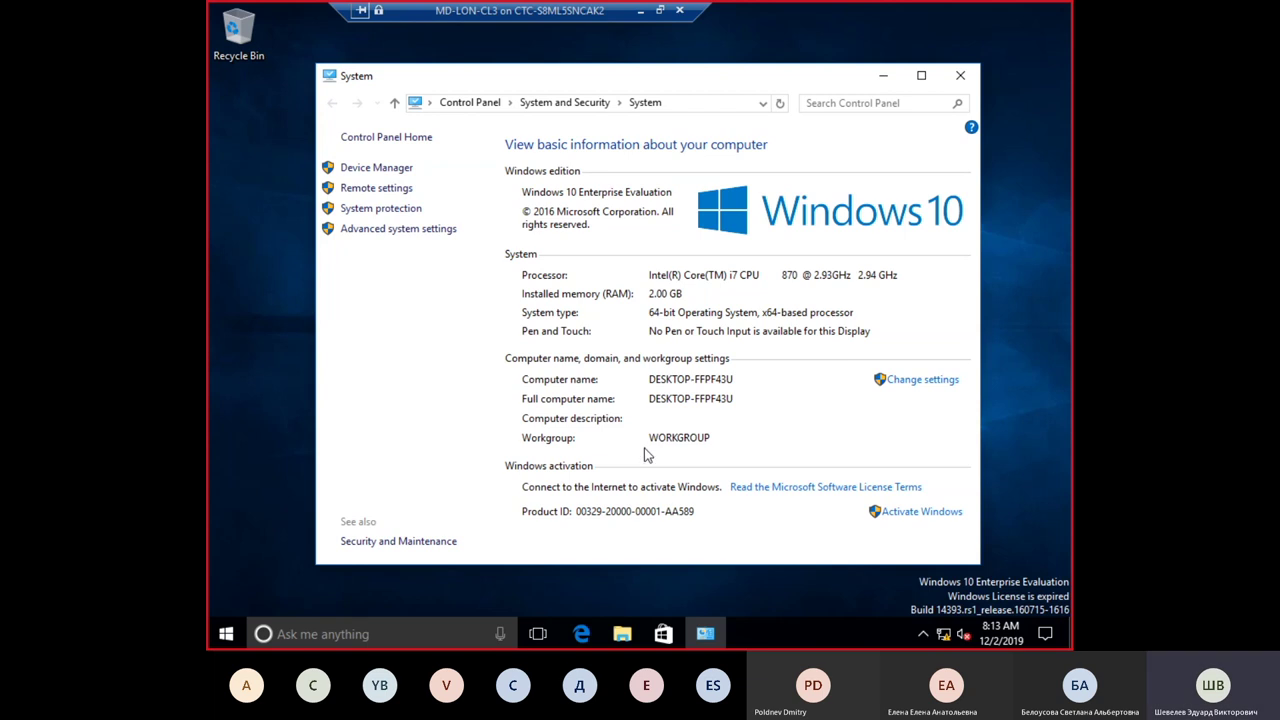
left_click(909, 388)
left_click_drag(530, 84, 723, 91)
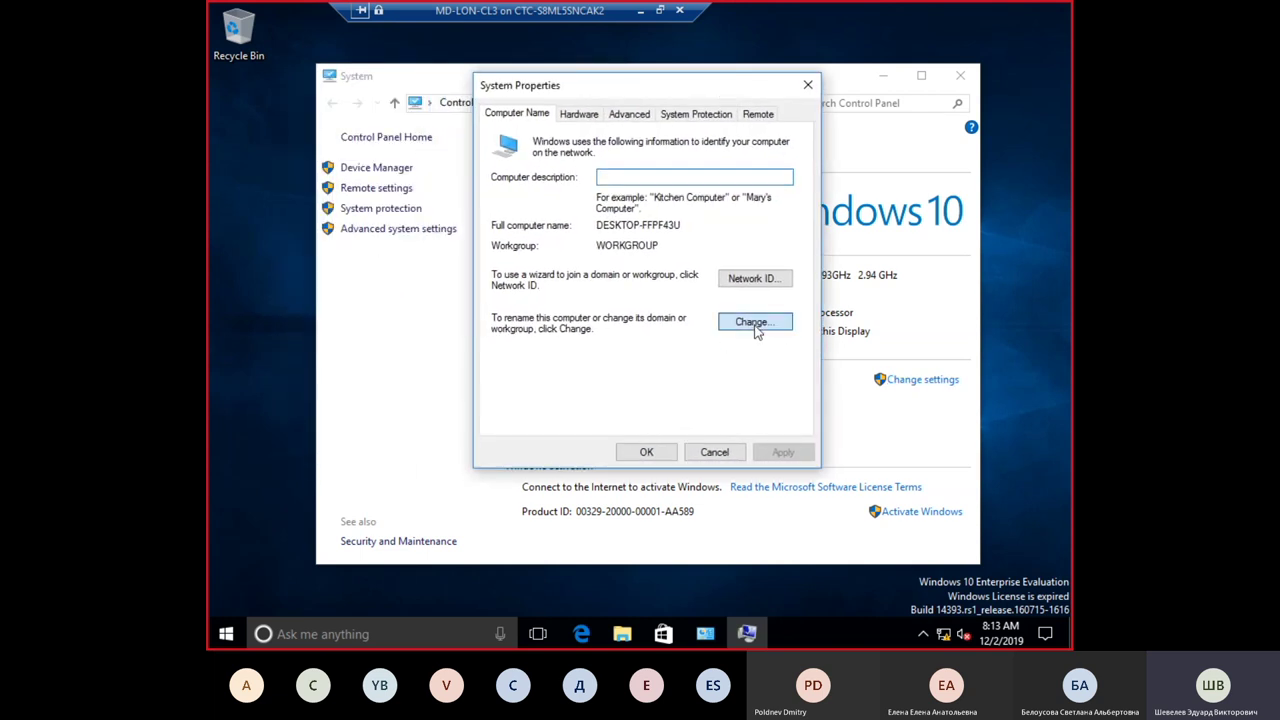
Step: Rename the computer to LON-CL3 and set it to join domain ADATUM
left_click(754, 330)
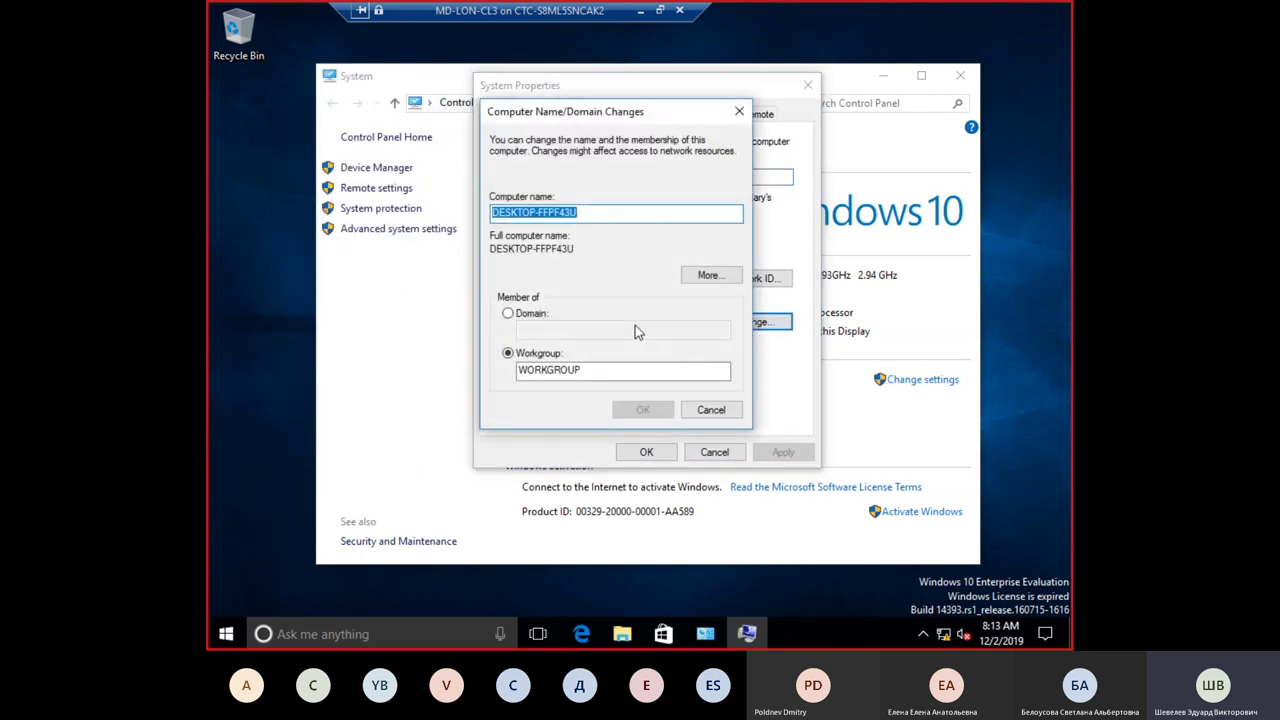
type("LON")
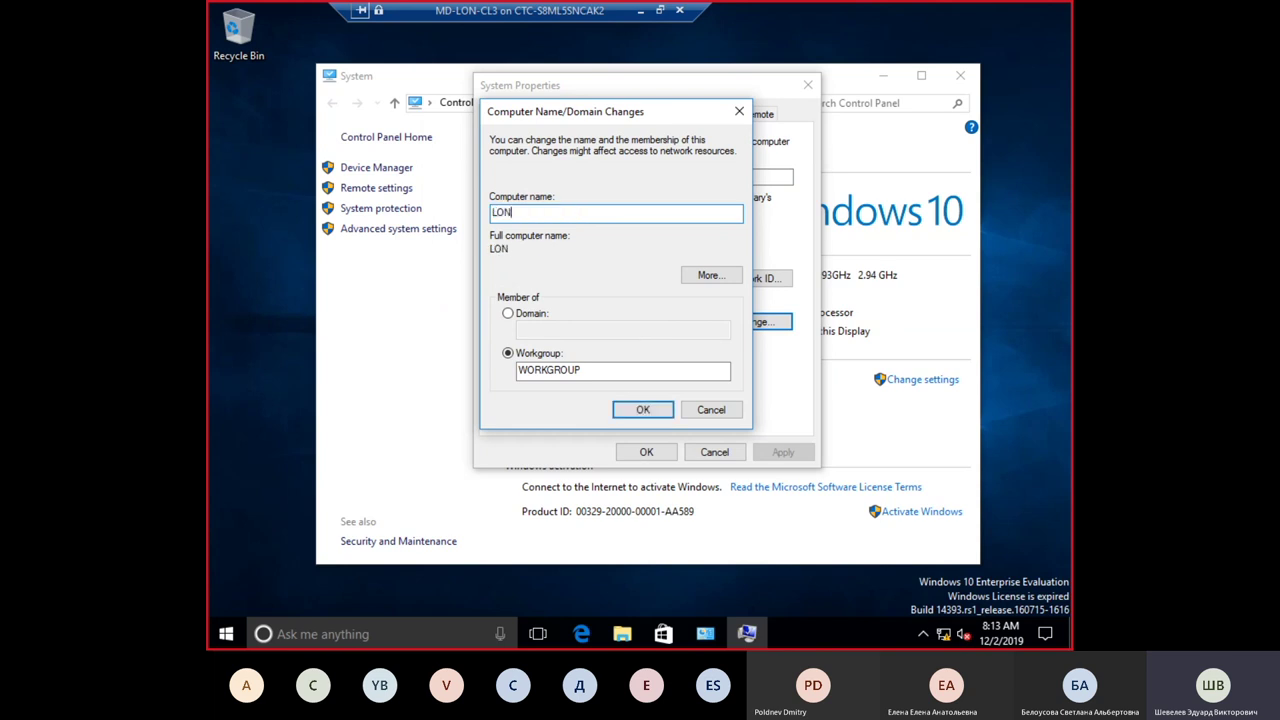
type("-CL3")
left_click(508, 314)
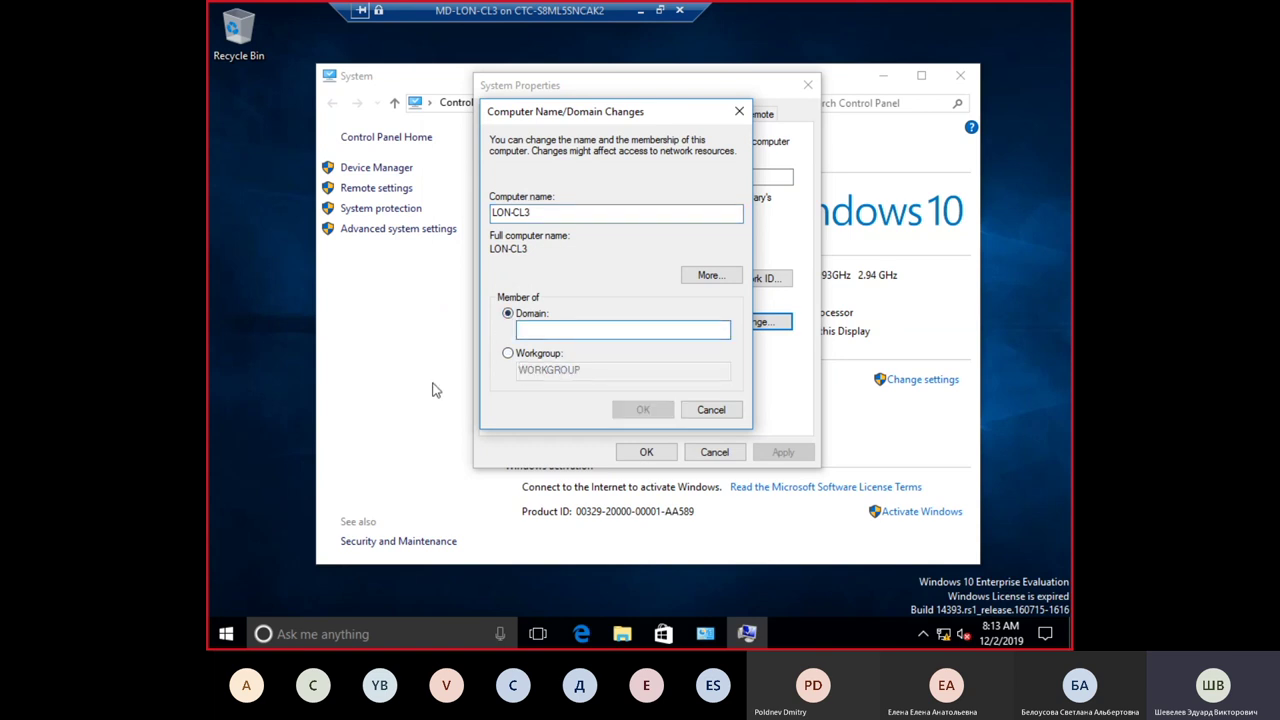
type("ADATUM")
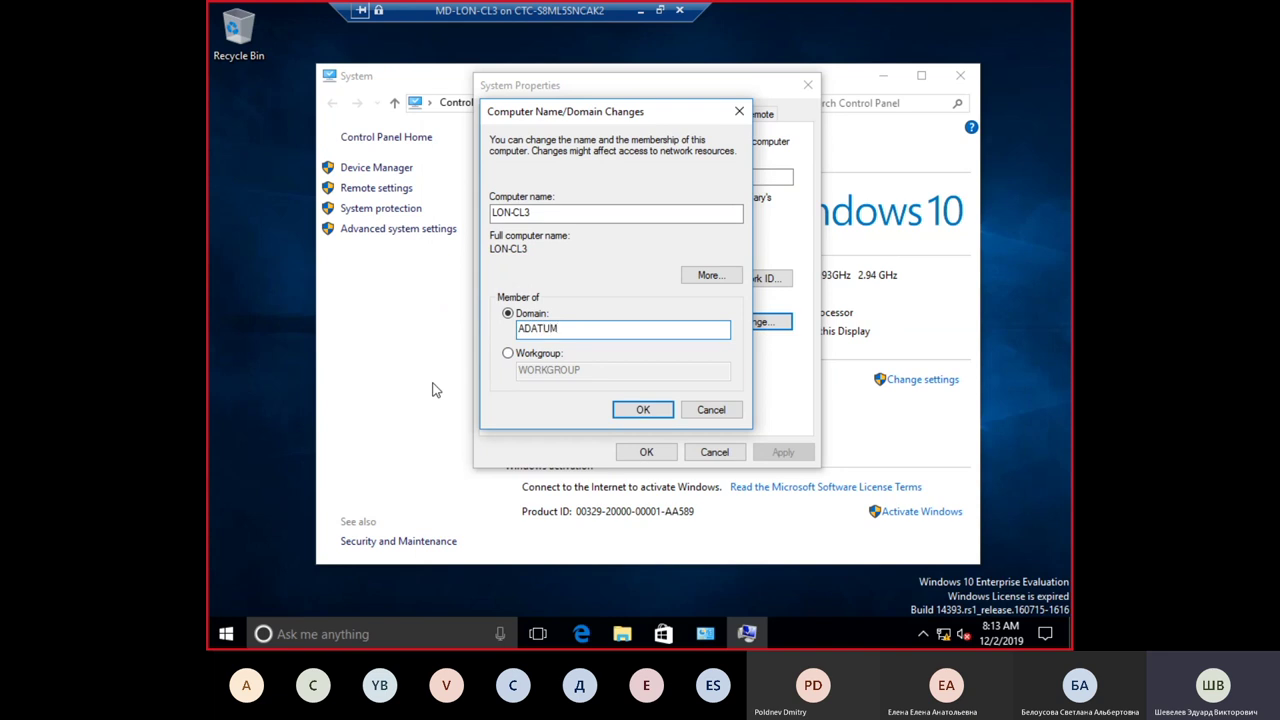
left_click(647, 408)
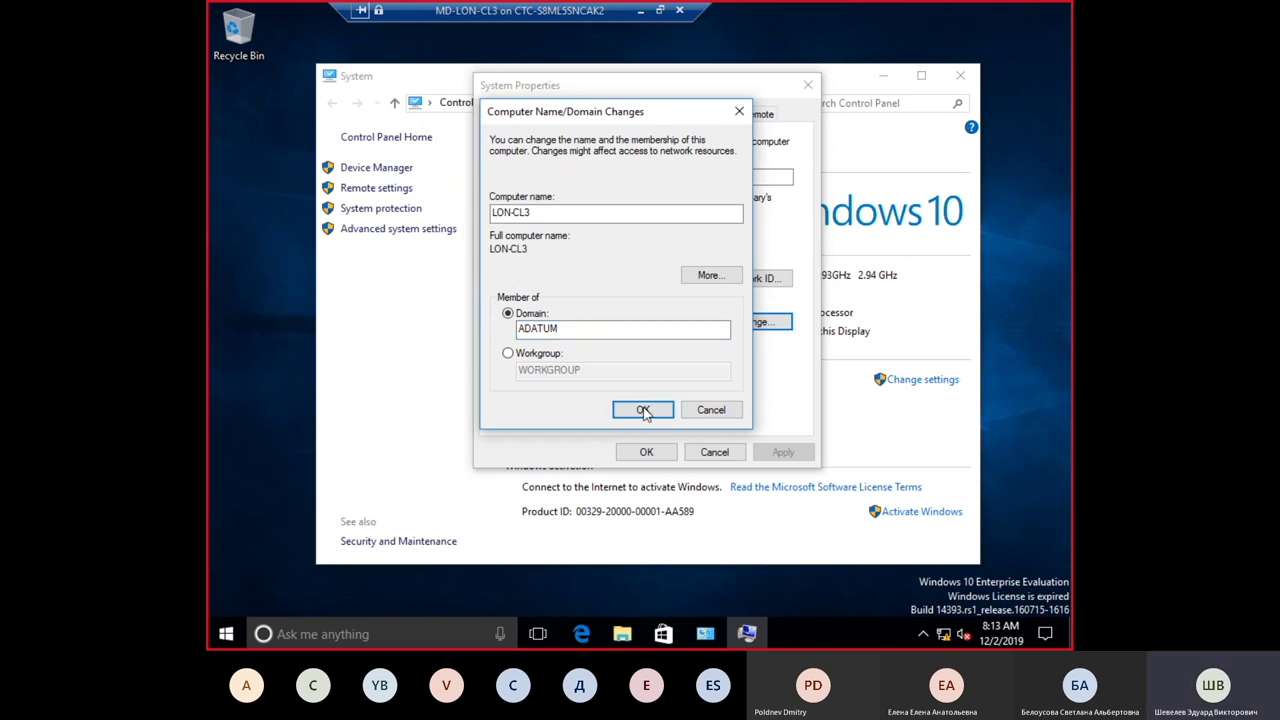
left_click_drag(611, 142, 736, 149)
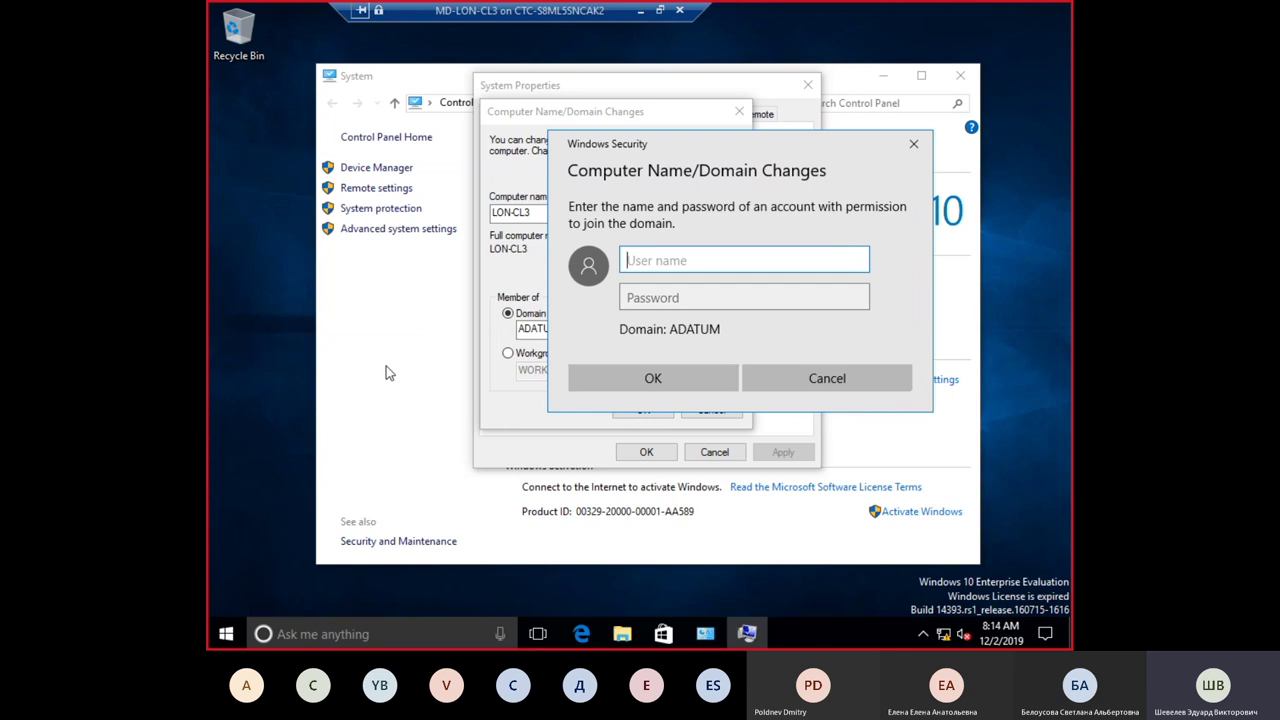
Step: Submit ADATUM\Administrator with its password to join the domain, which fails to contact ADATUM
type("ADATUM\\Administrator")
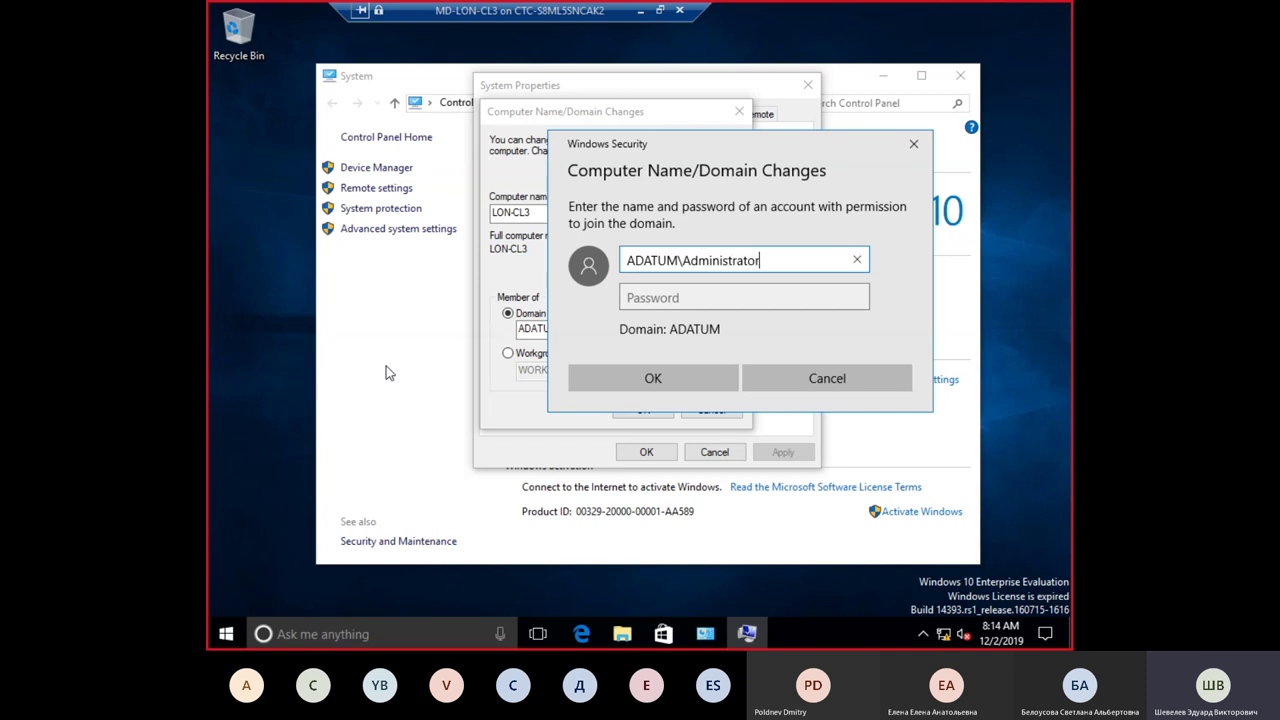
key("Tab")
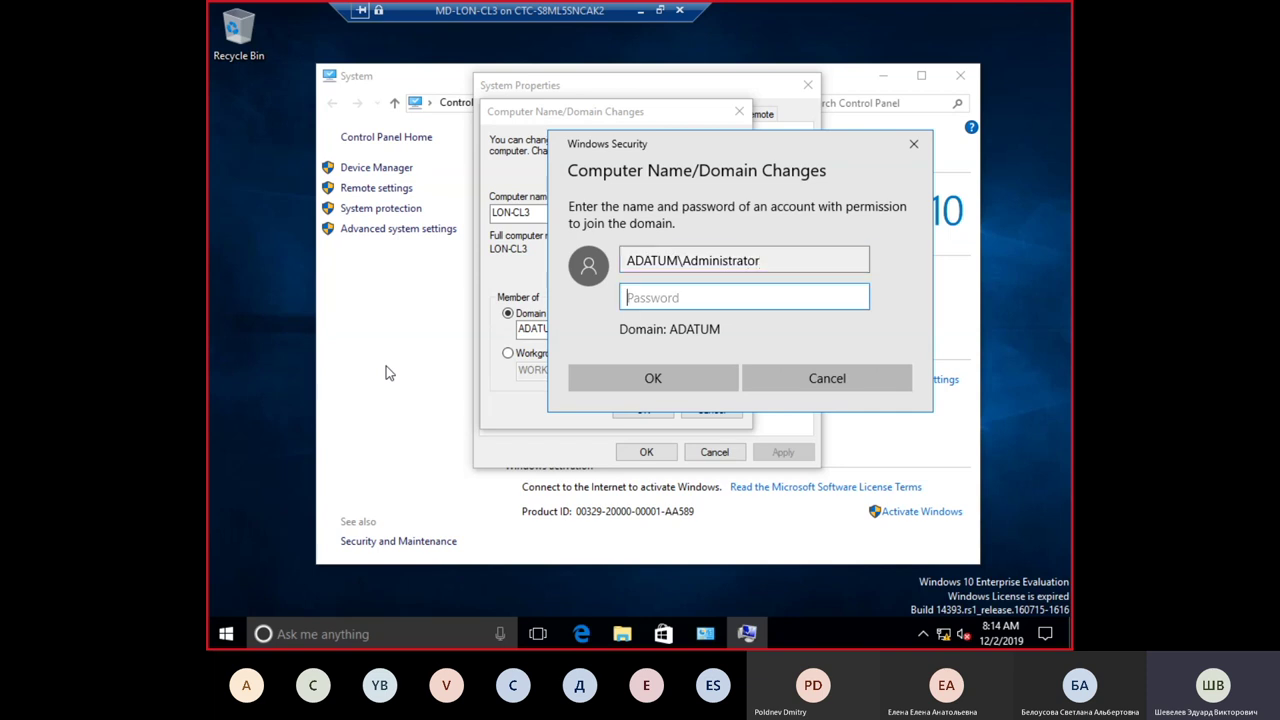
type("Pa$$w0rd")
key("Return")
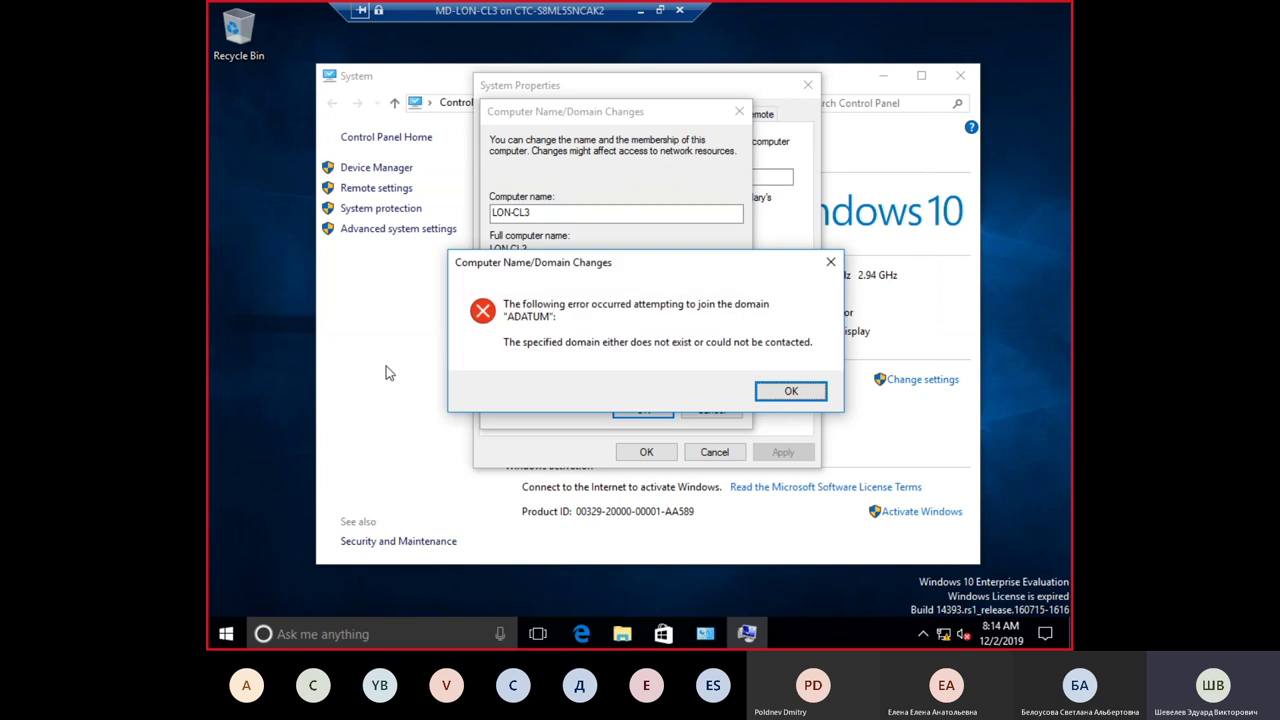
Step: Dismiss the domain-join error and retry joining LON-CL3 to the ADATUM domain
left_click(805, 397)
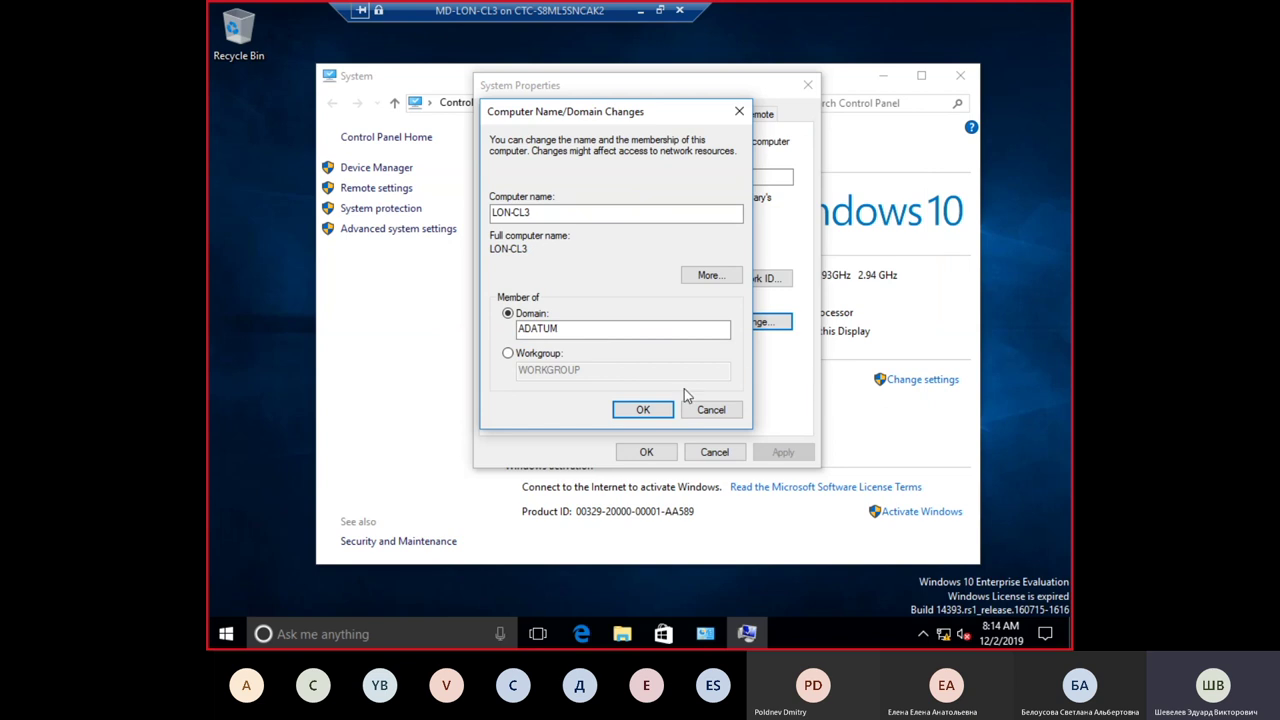
left_click(664, 407)
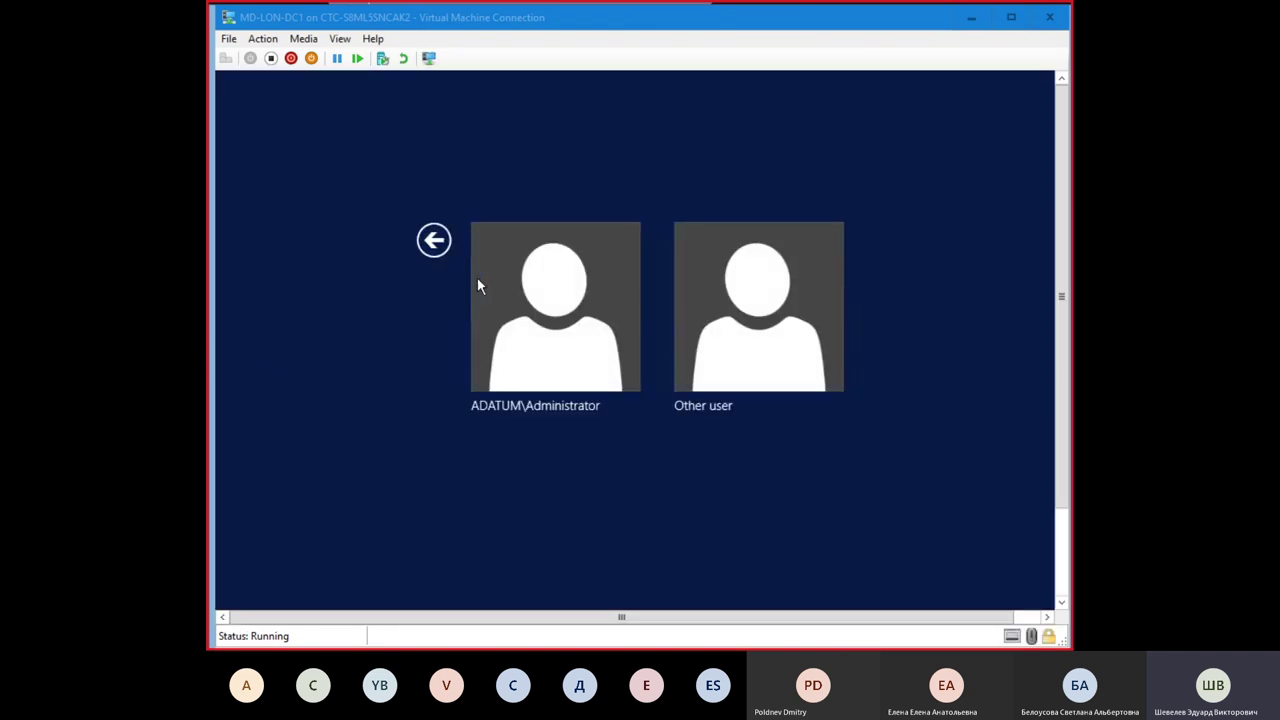
Step: Sign in to LON-DC1 as ADATUM\Administrator with its password and view it full screen
left_click(595, 375)
type("Pa$$w0rd")
key("Return")
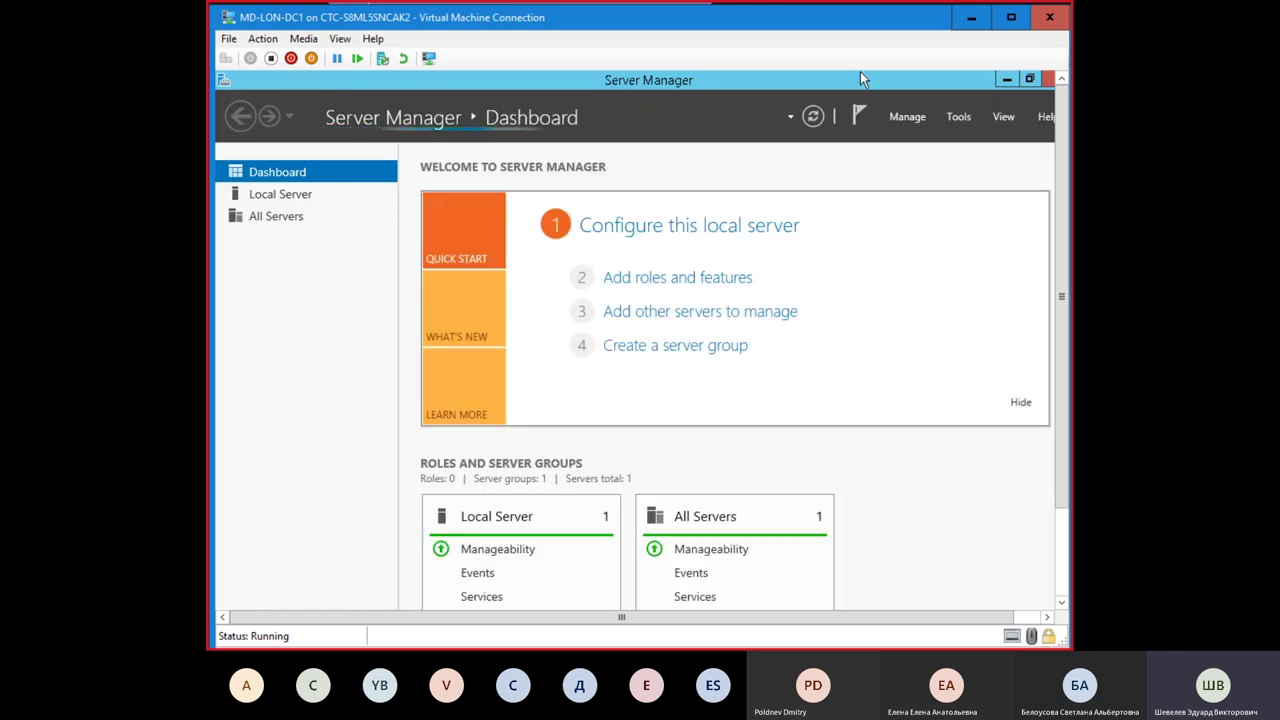
left_click(1011, 18)
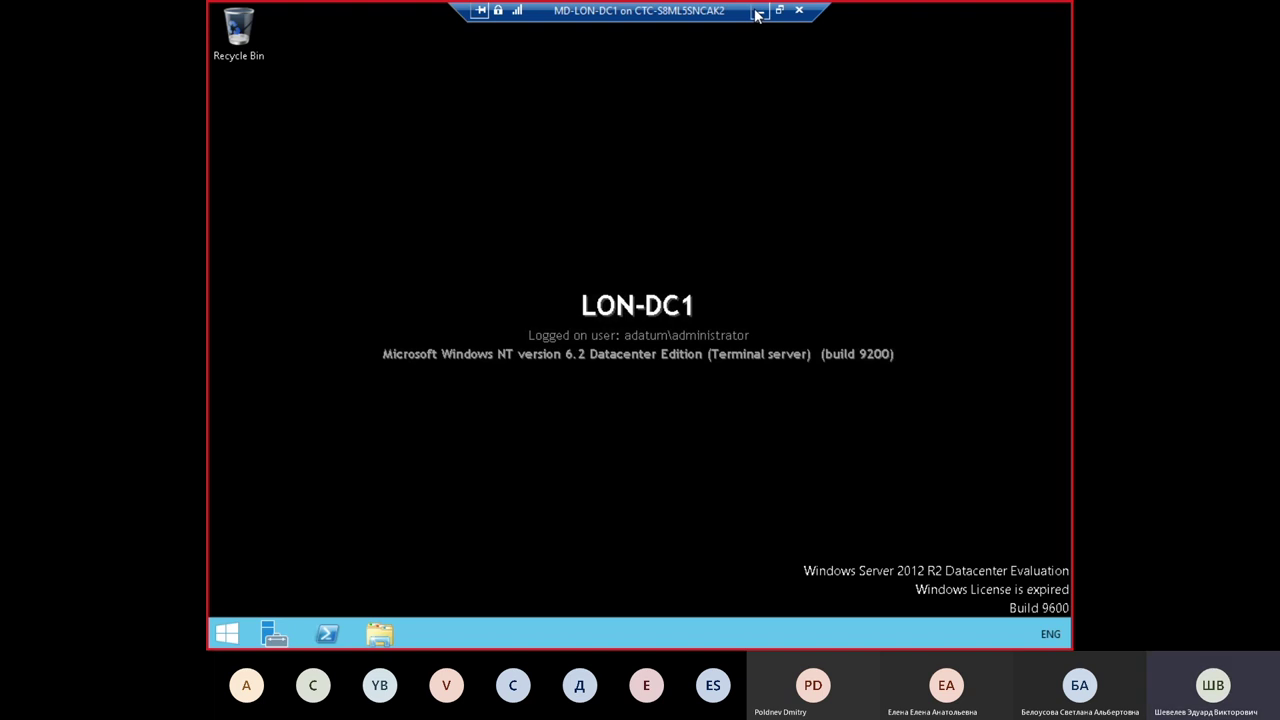
key("alt+Tab")
Step: Confirm the ADATUM domain join and enter adatum\Administrator plus the account password as credentials
left_click(768, 194)
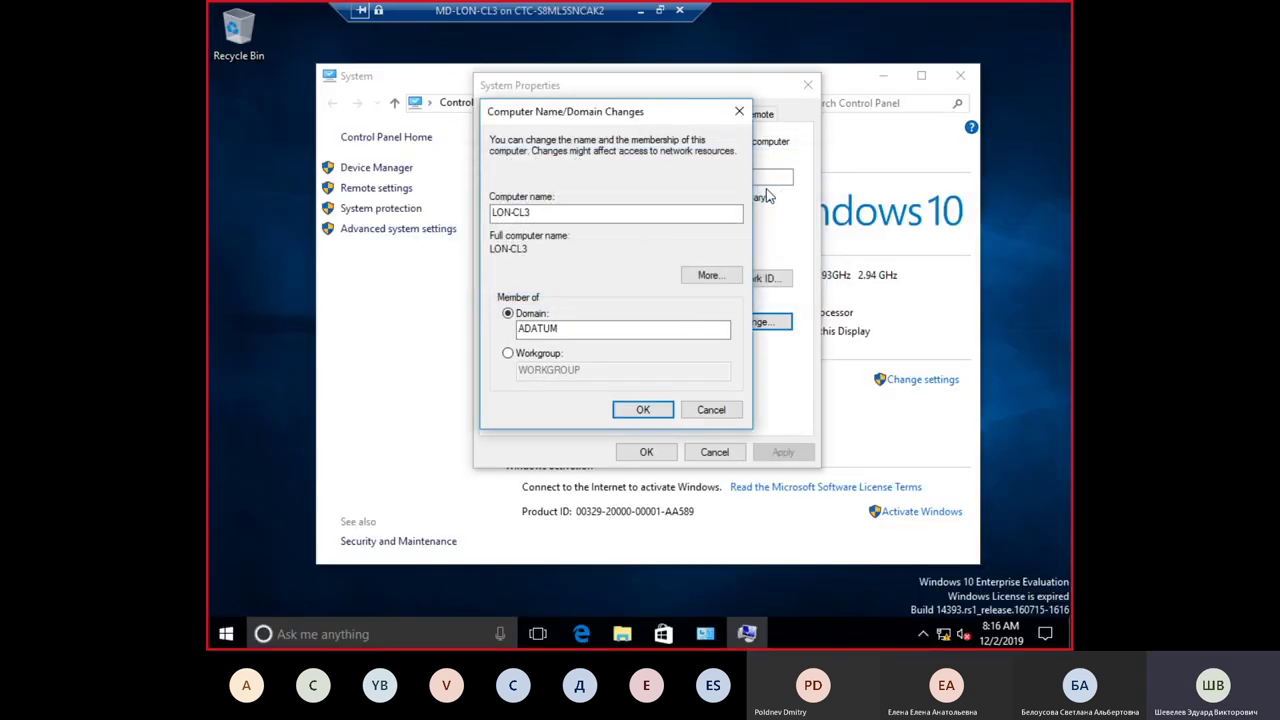
left_click(620, 417)
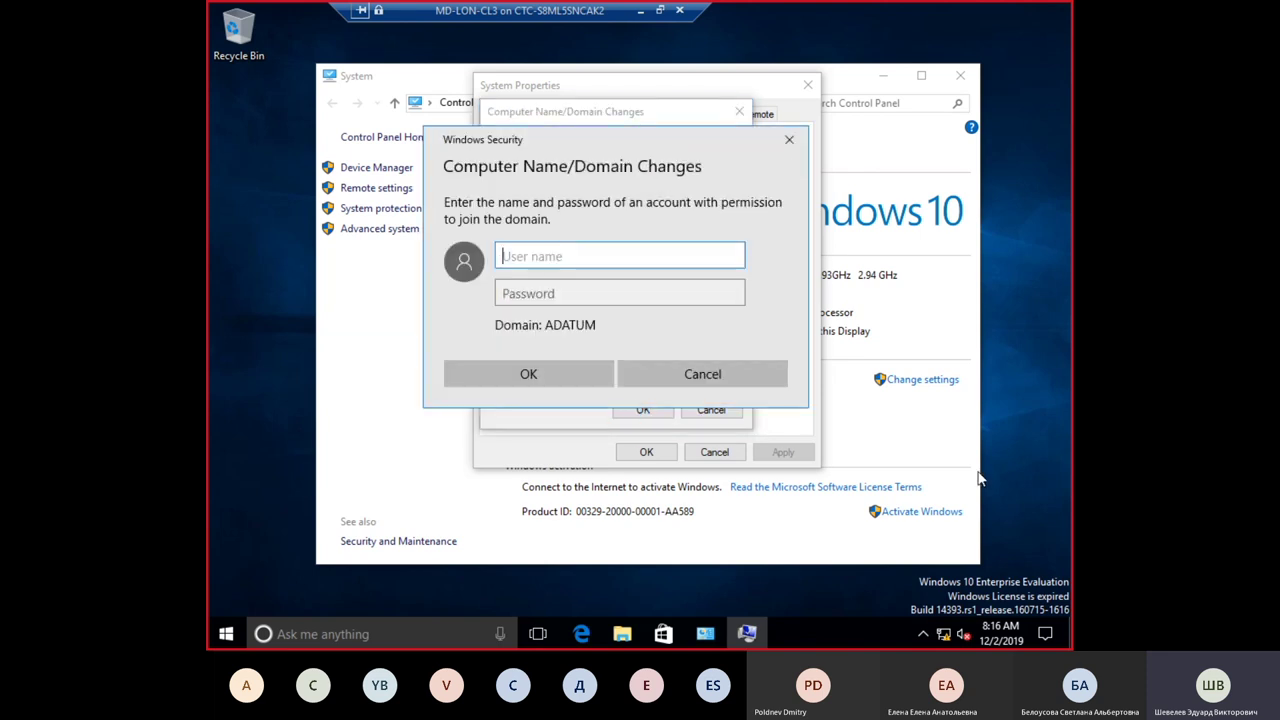
type("ada")
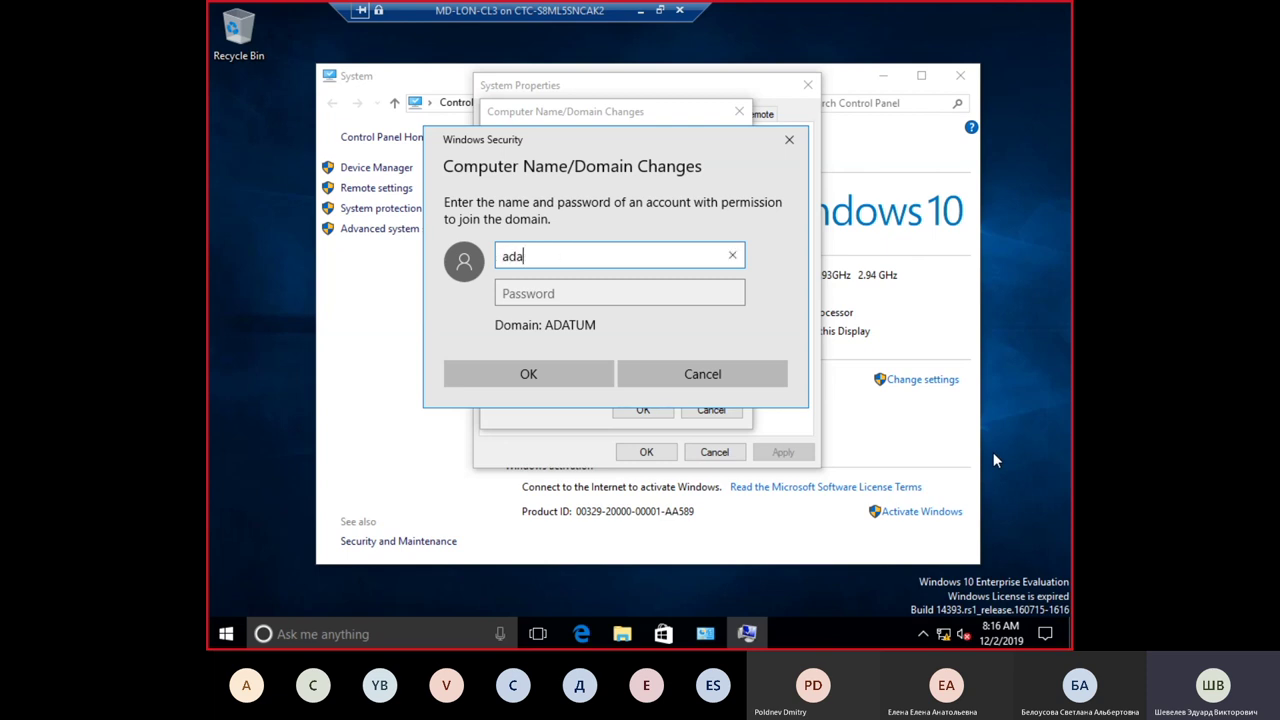
type("tum\\")
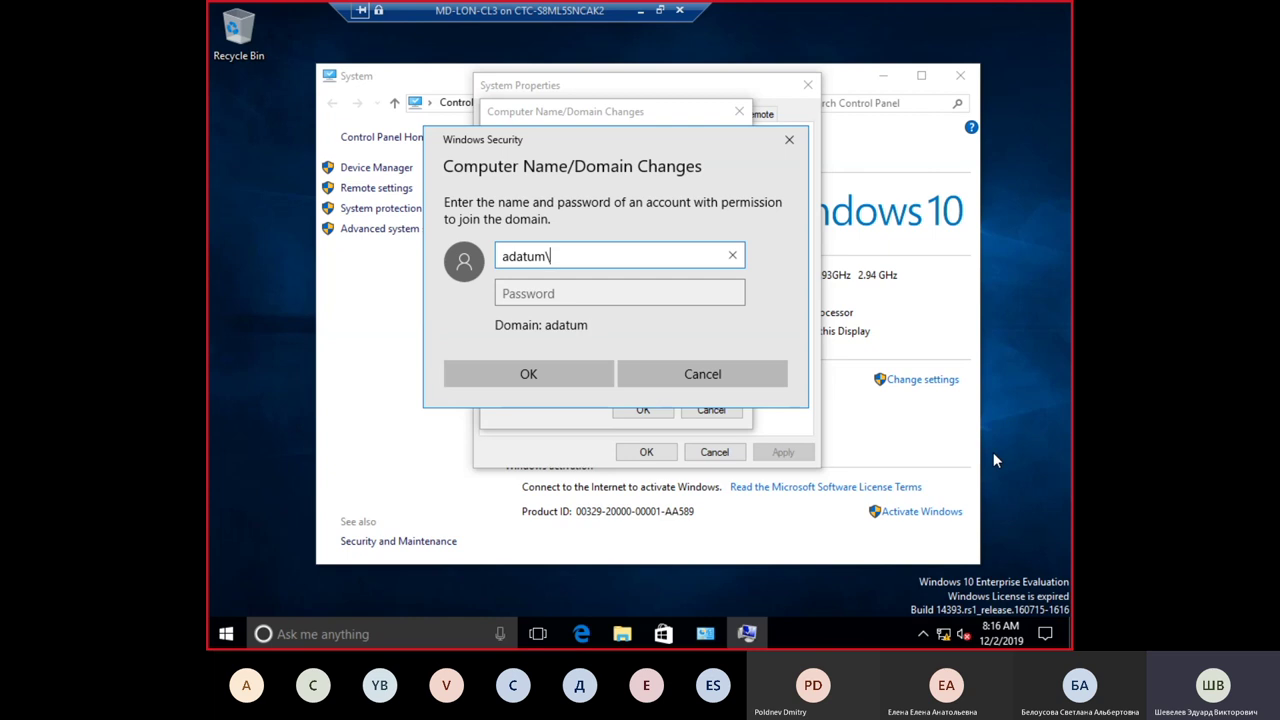
type("Administrator")
key("Tab")
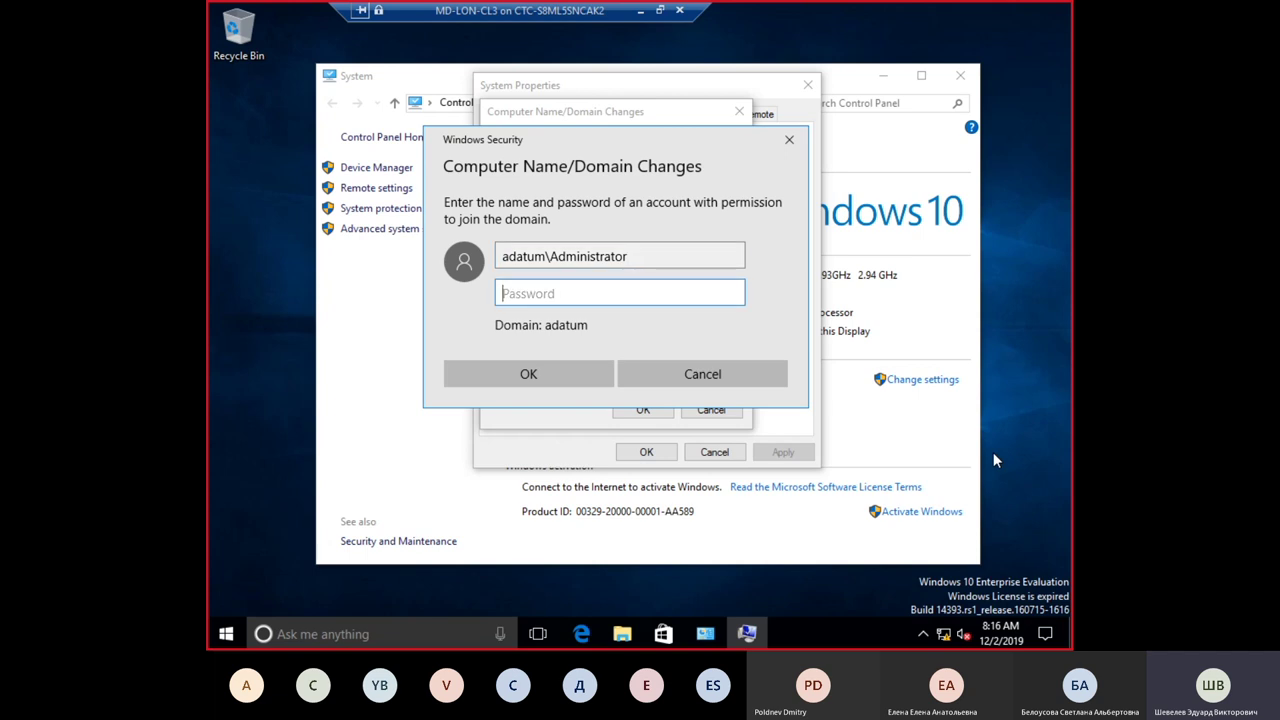
type("Pa")
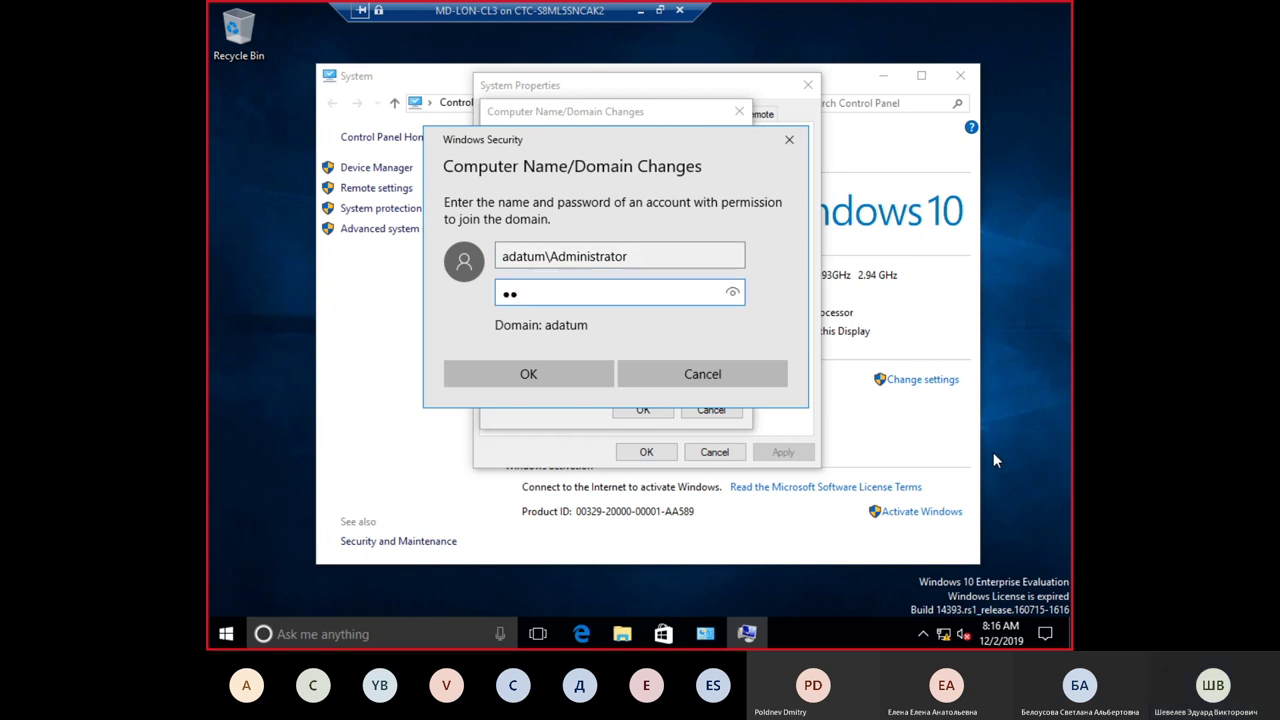
type("$$")
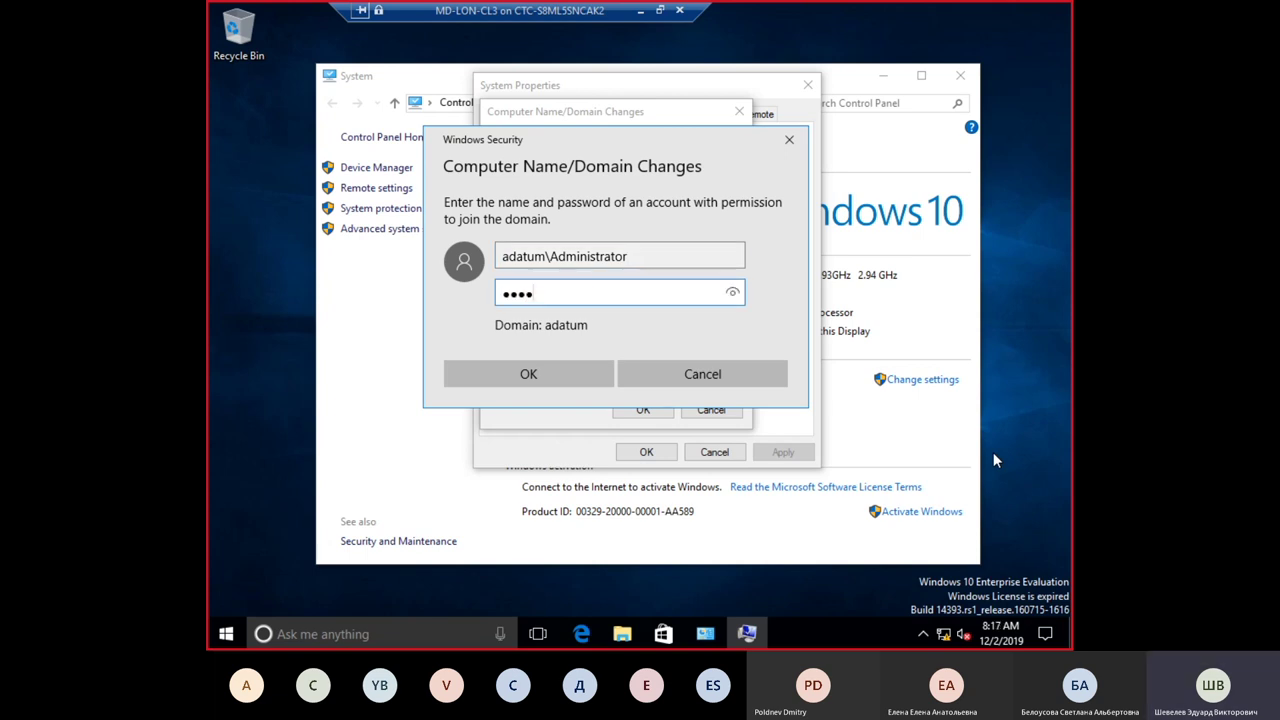
type("w0rd")
Step: Submit the credentials, acknowledge the ADATUM welcome and restart notices, and restart LON-CL3 now
left_click(516, 385)
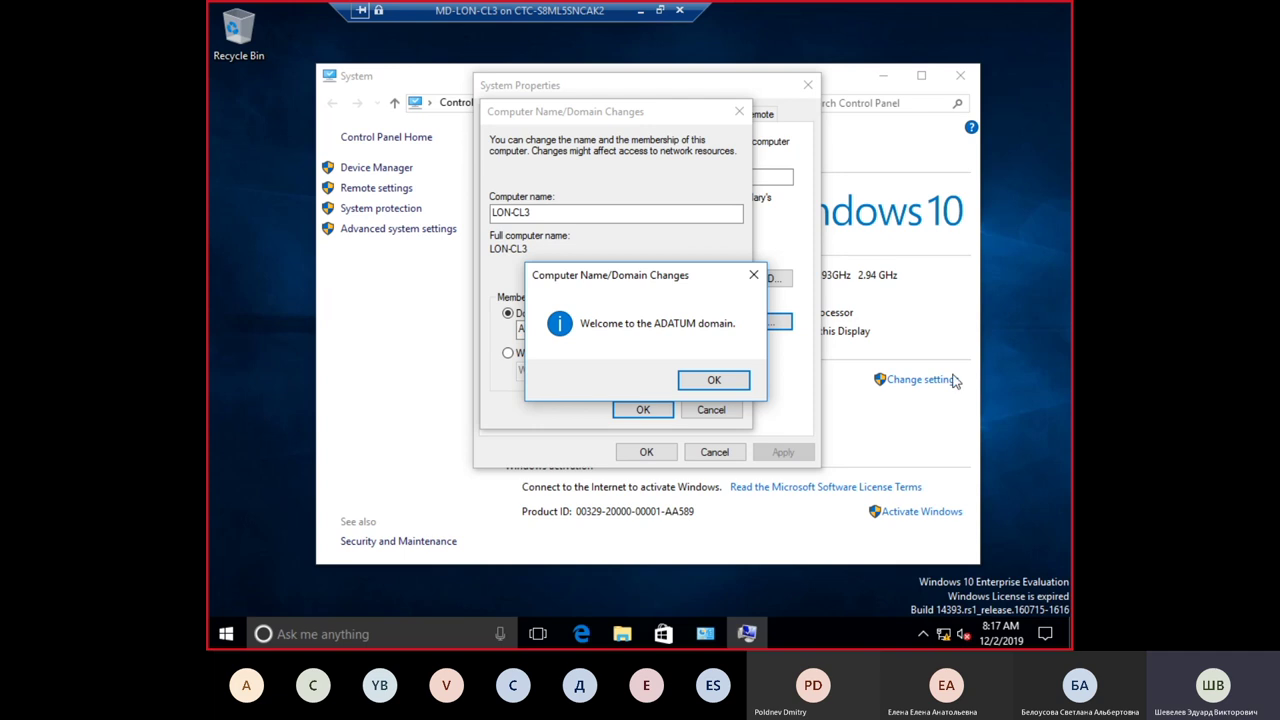
left_click(716, 382)
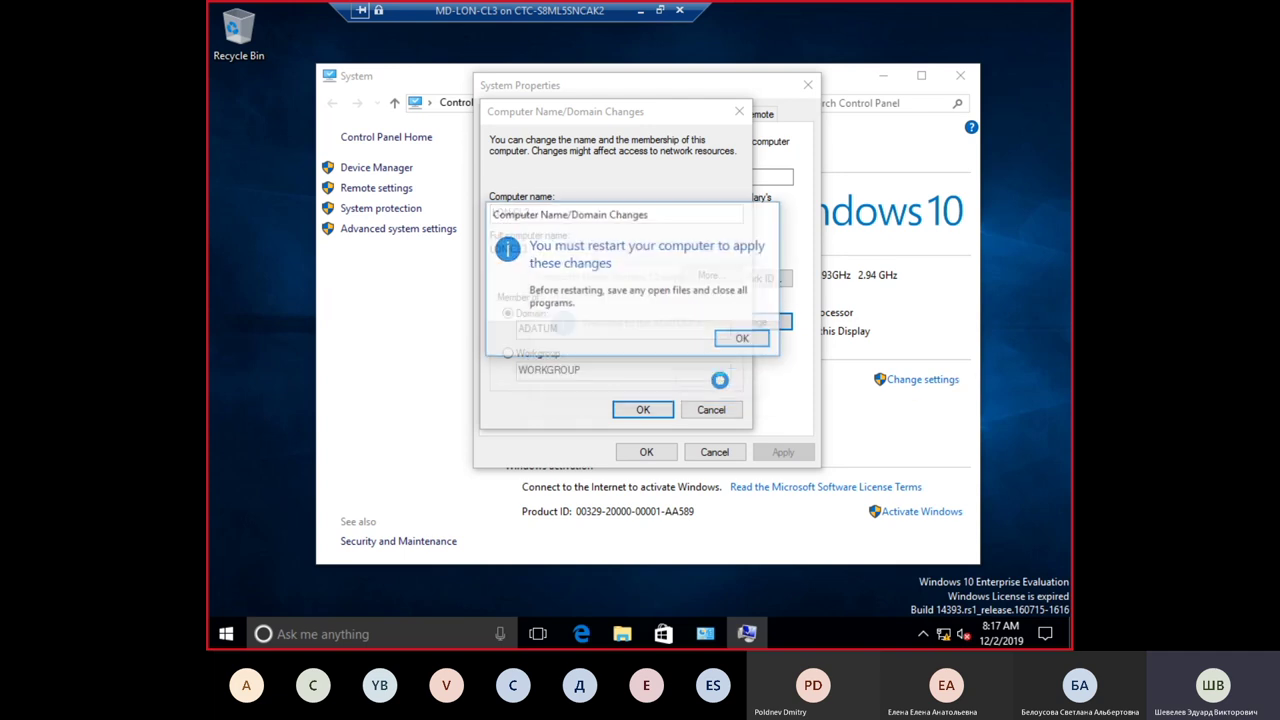
left_click(742, 341)
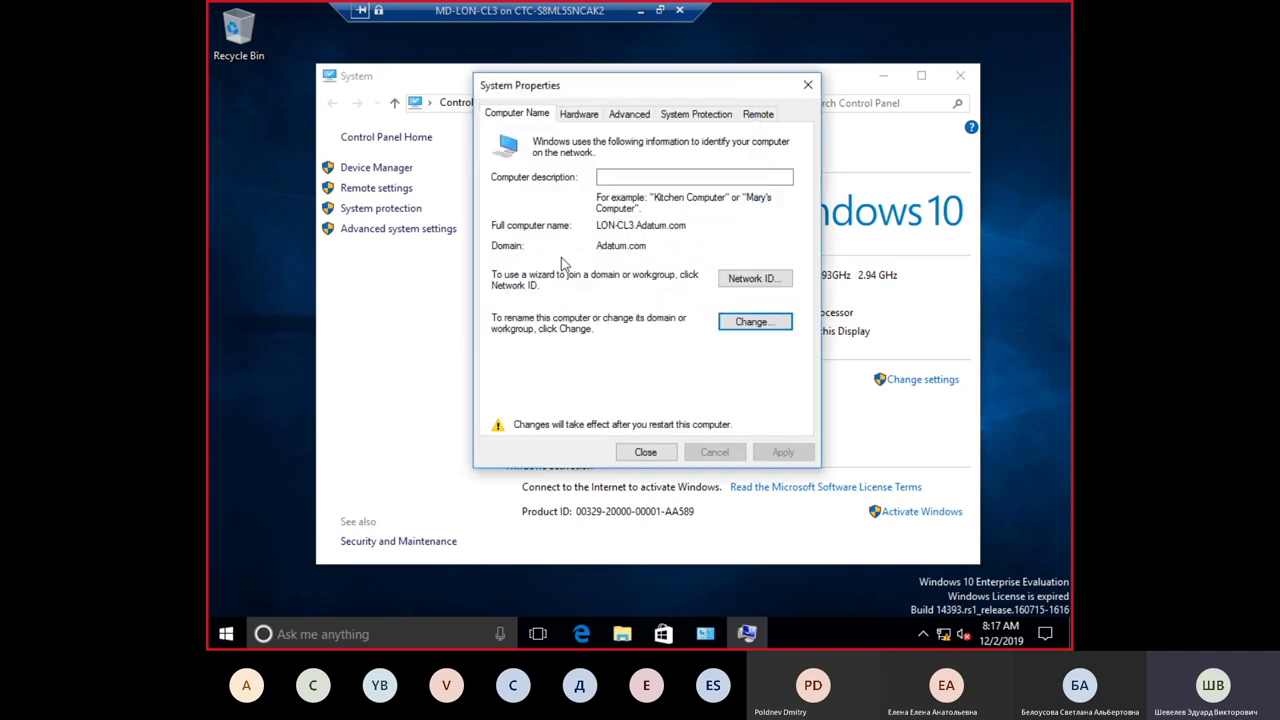
left_click(645, 452)
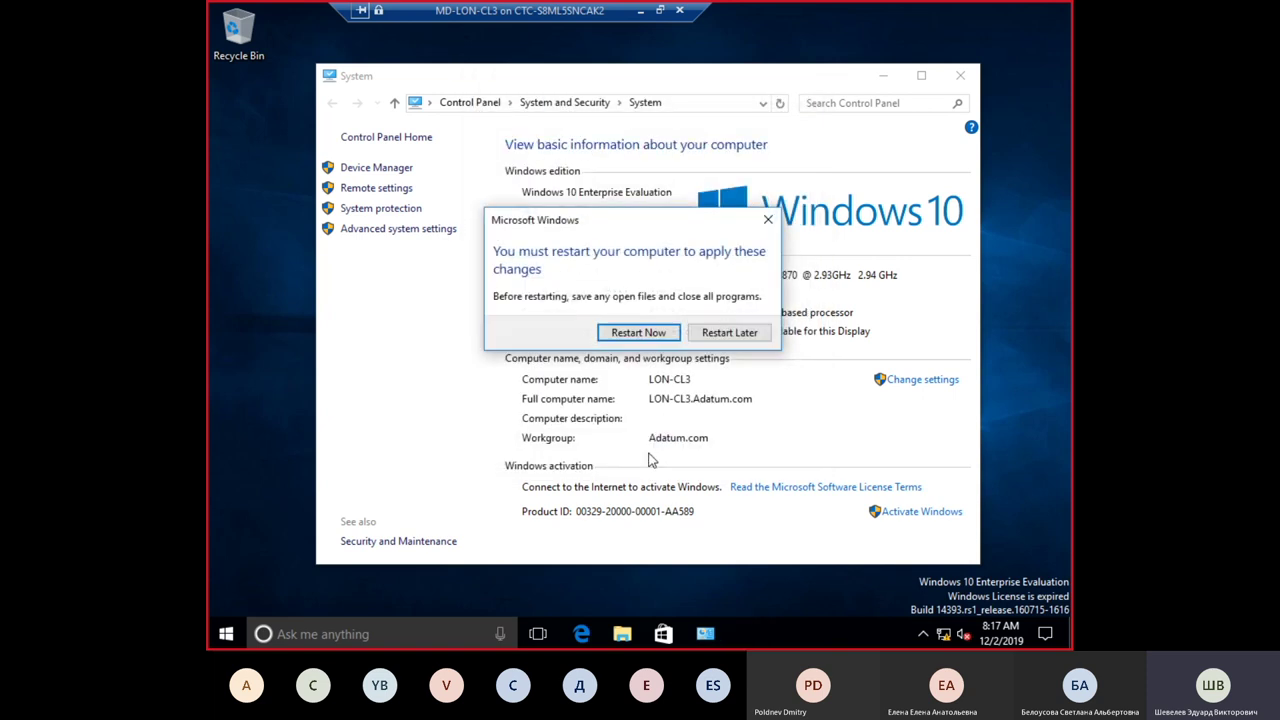
left_click(640, 334)
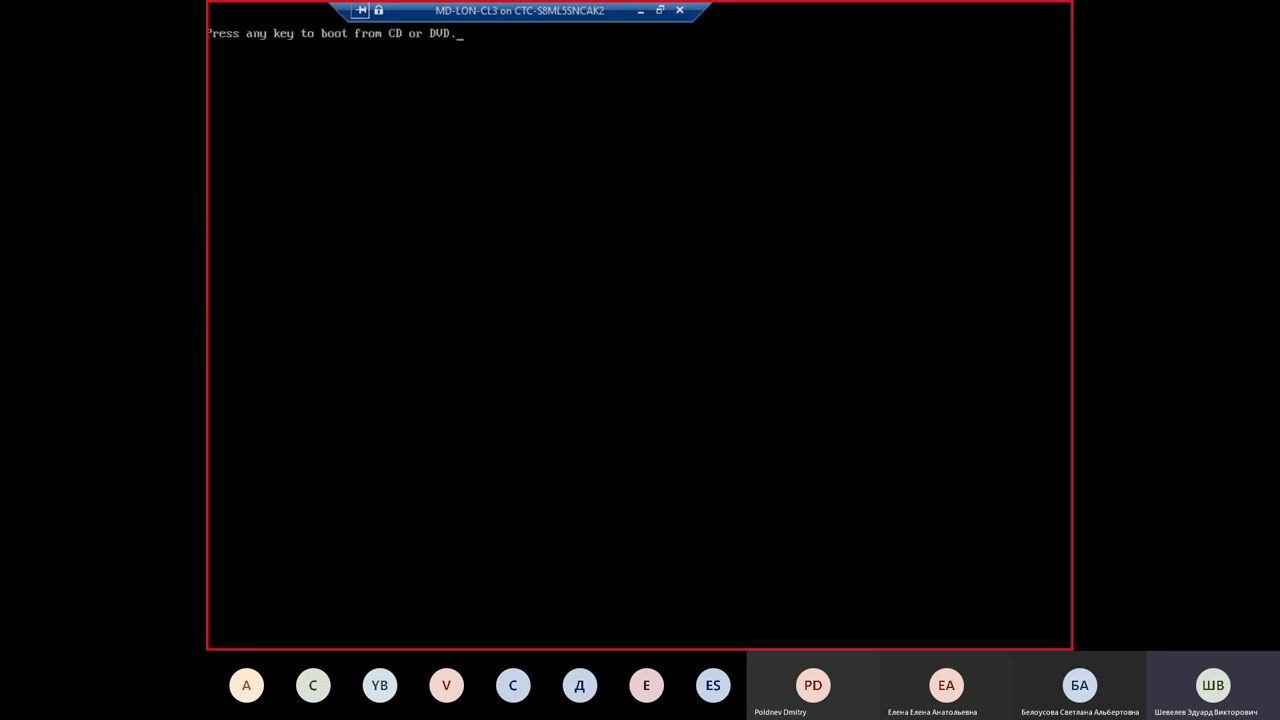
Step: Reconnect to LON-CL3 at 1024 by 768 display size and show it full screen
left_click_drag(516, 14, 526, 12)
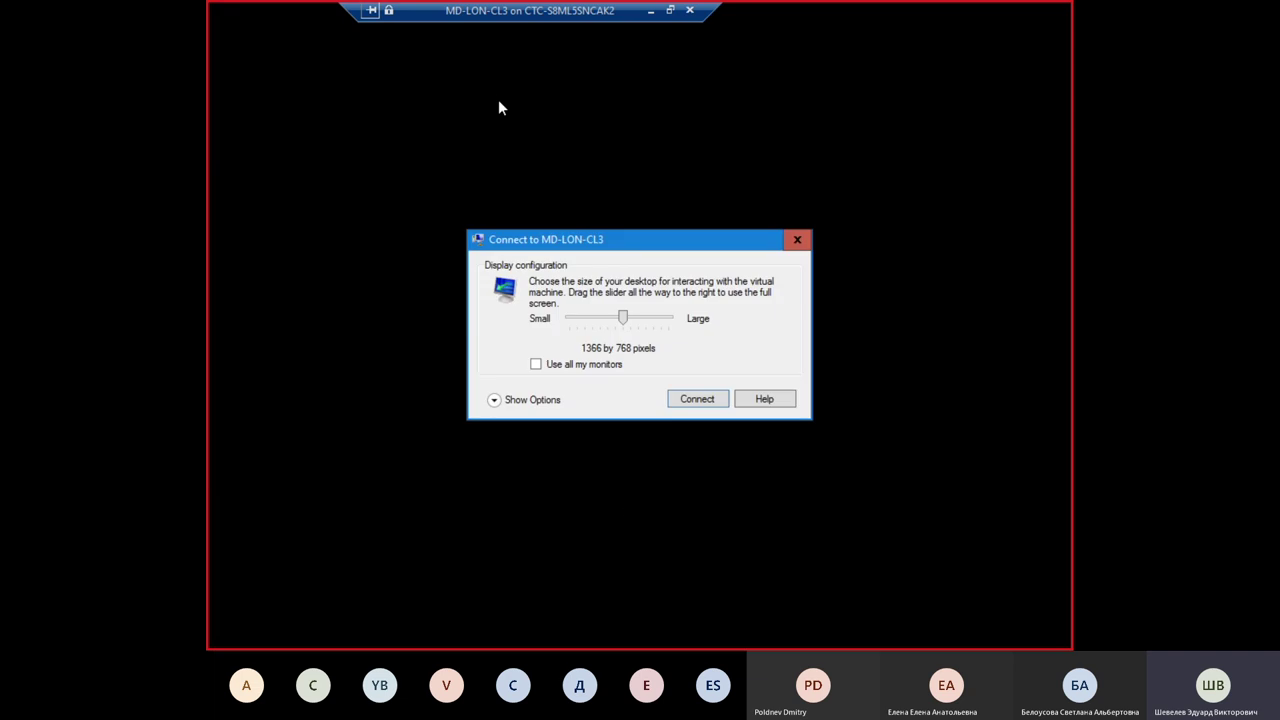
left_click_drag(621, 325, 598, 325)
left_click(692, 399)
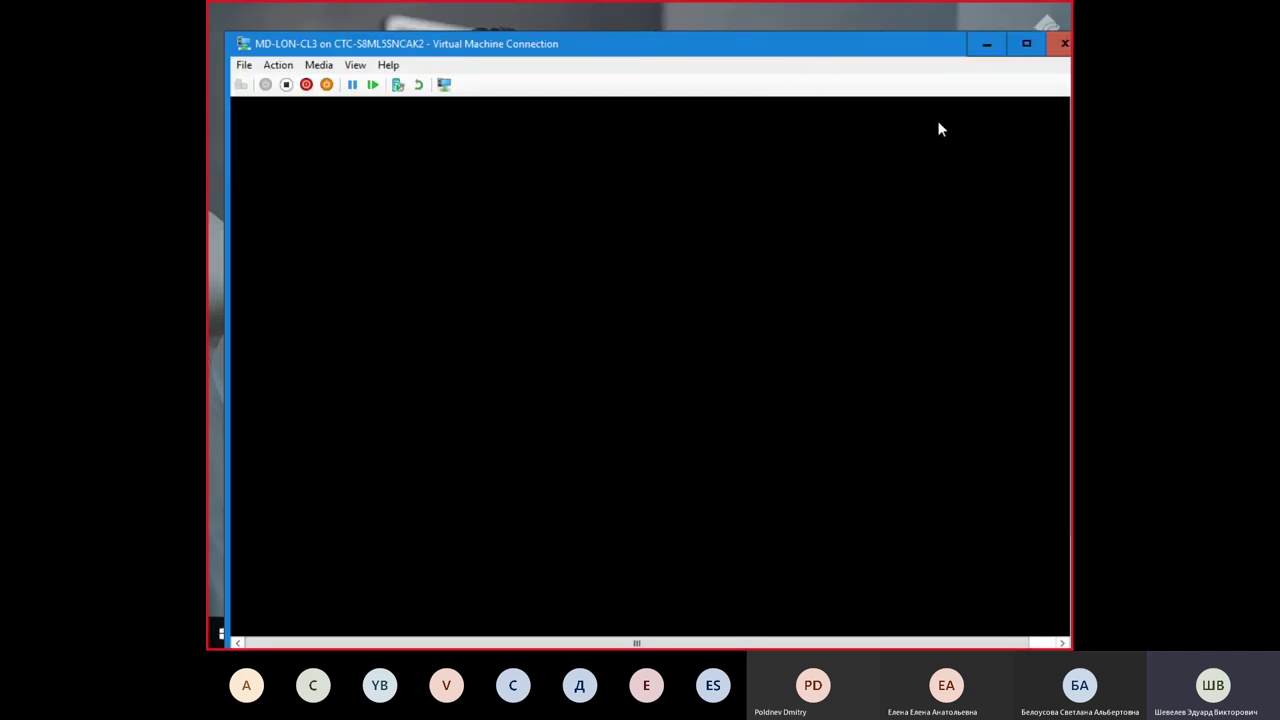
left_click(1024, 45)
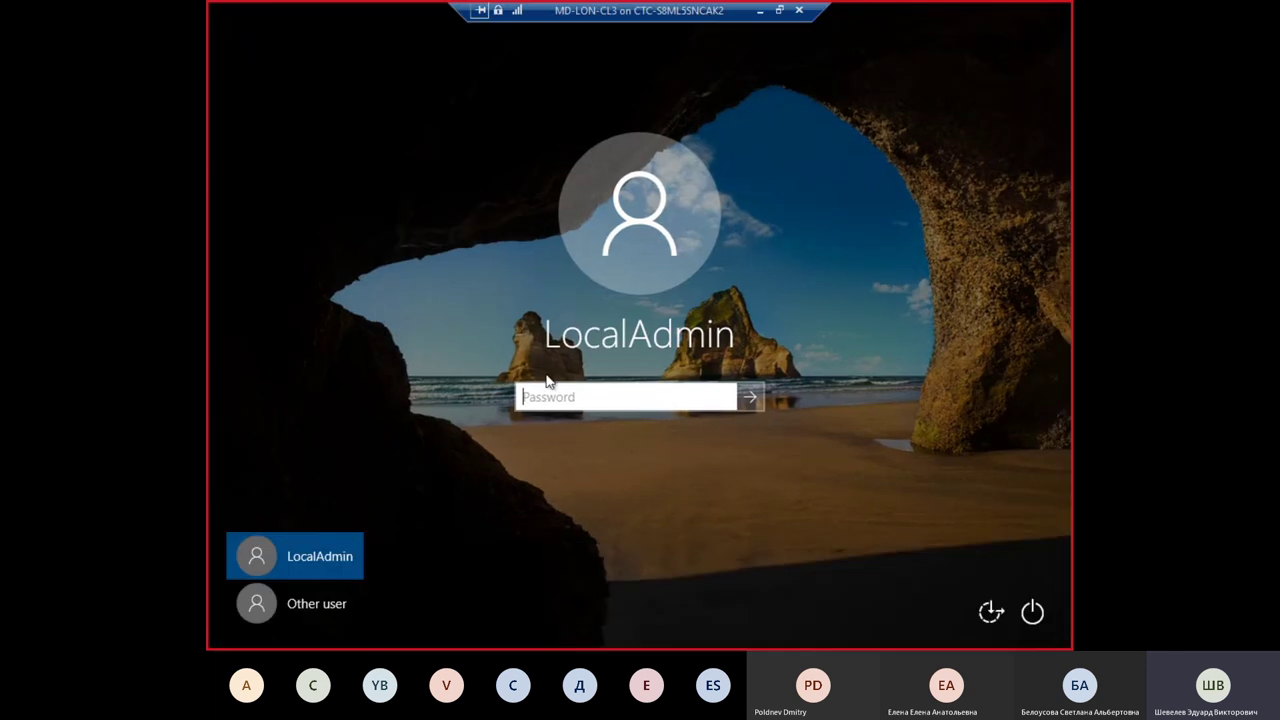
Step: Sign in to LON-CL3 as LocalAdmin by entering the account password
left_click_drag(684, 12, 617, 18)
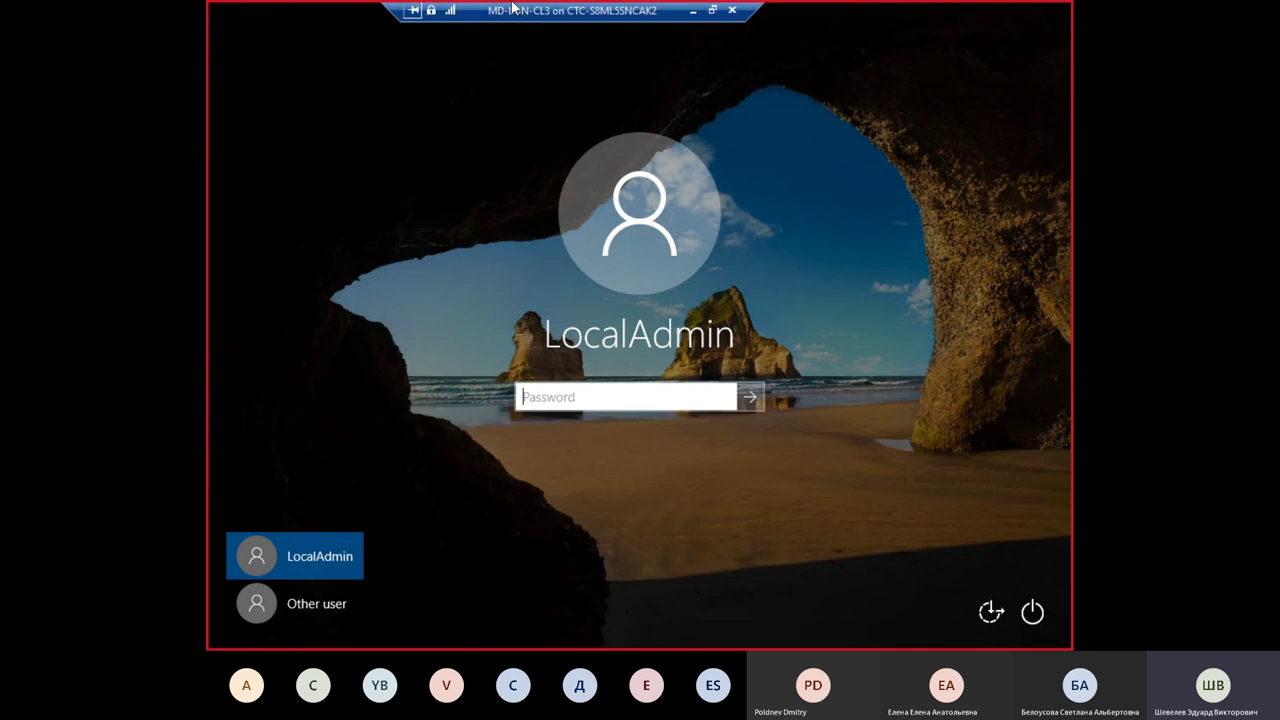
left_click_drag(557, 13, 526, 13)
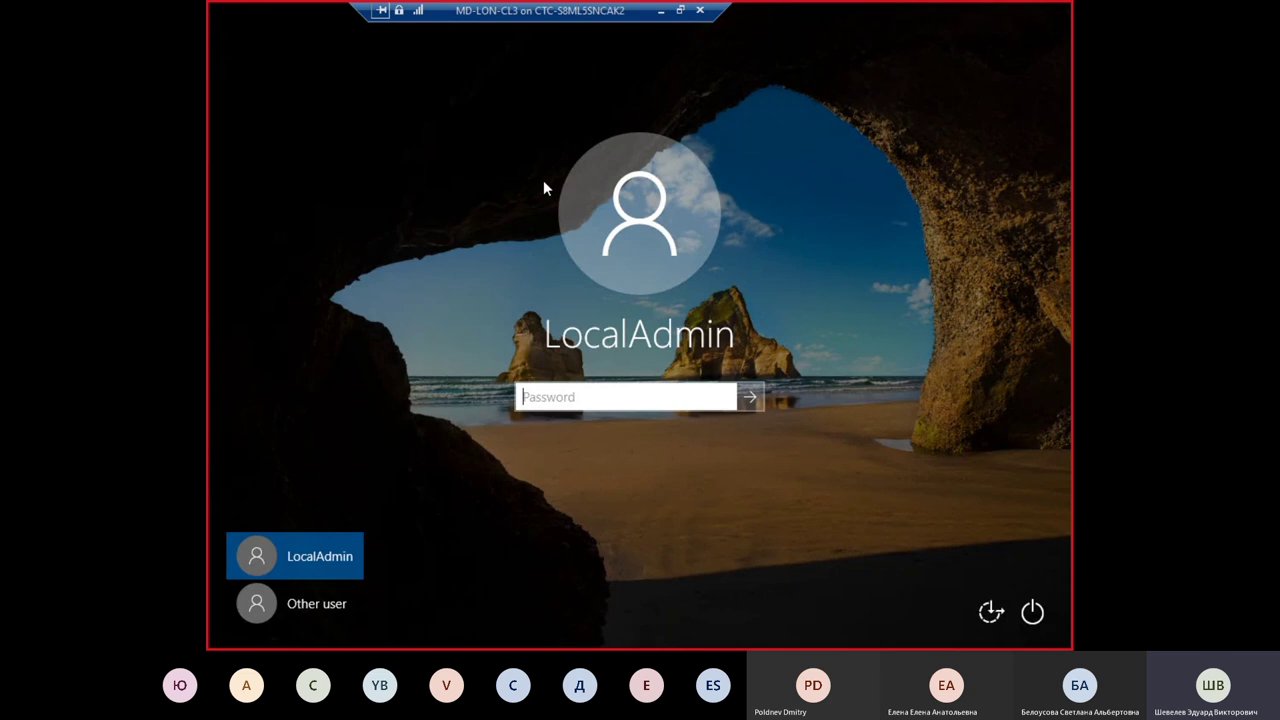
type("Pa55w.rd")
key("Return")
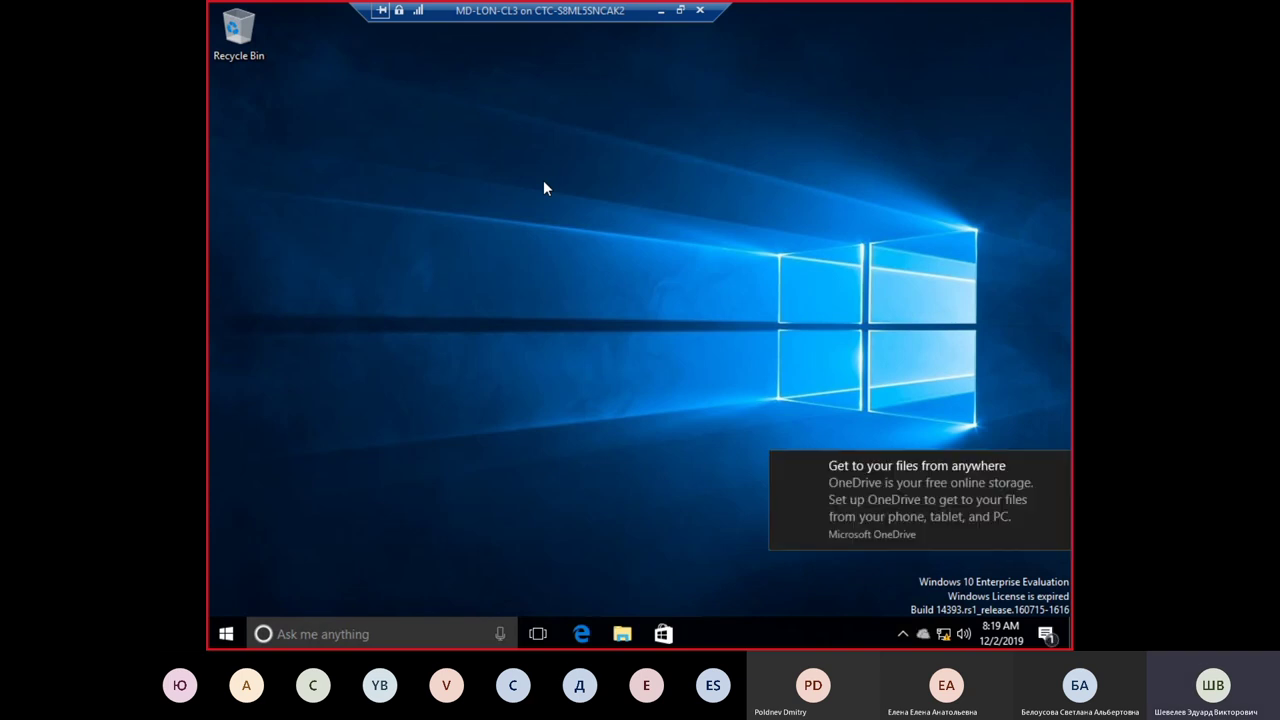
Step: Dismiss the OneDrive notice, sign LocalAdmin out from the Start quick menu, and return full screen to sign-in
left_click(1059, 512)
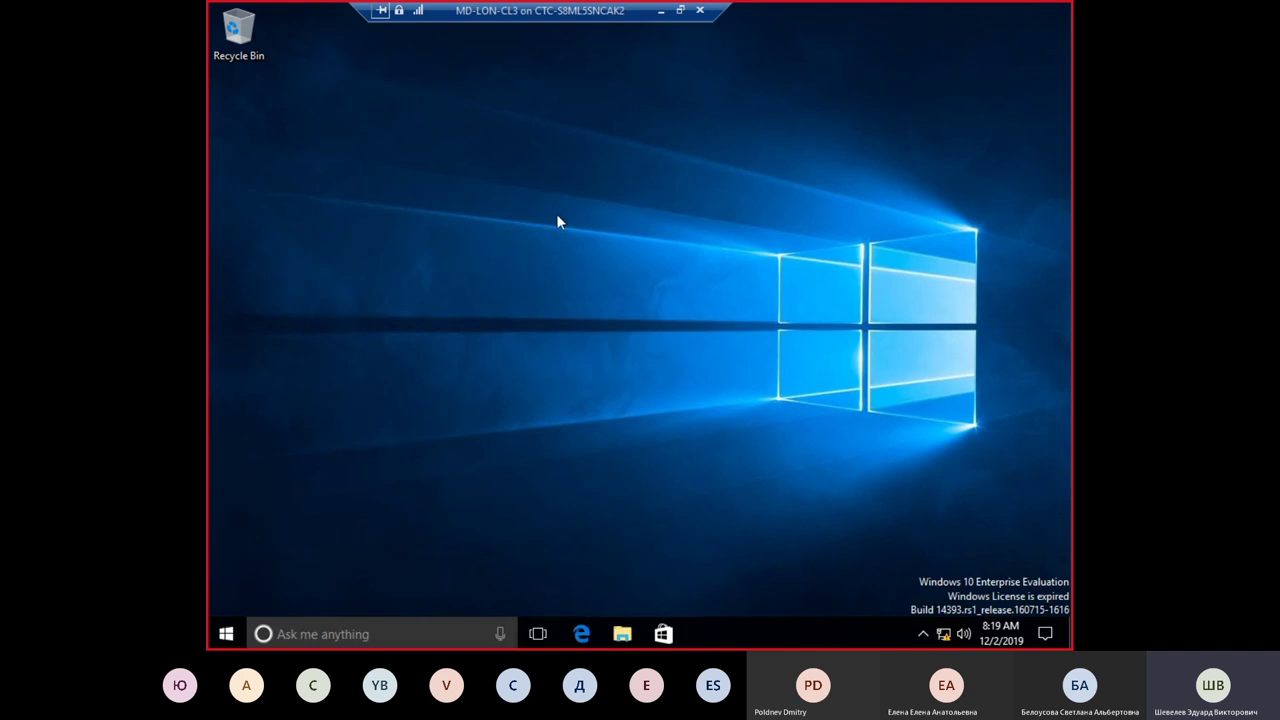
right_click(226, 634)
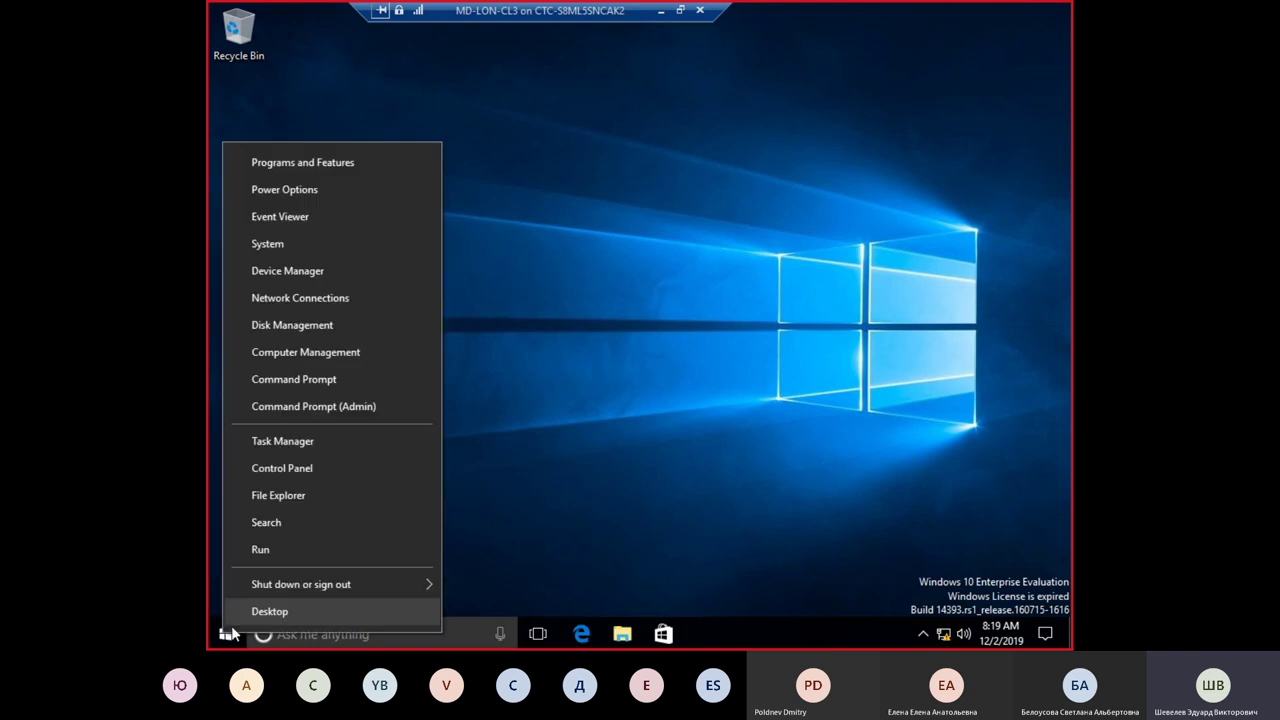
mouse_move(336, 586)
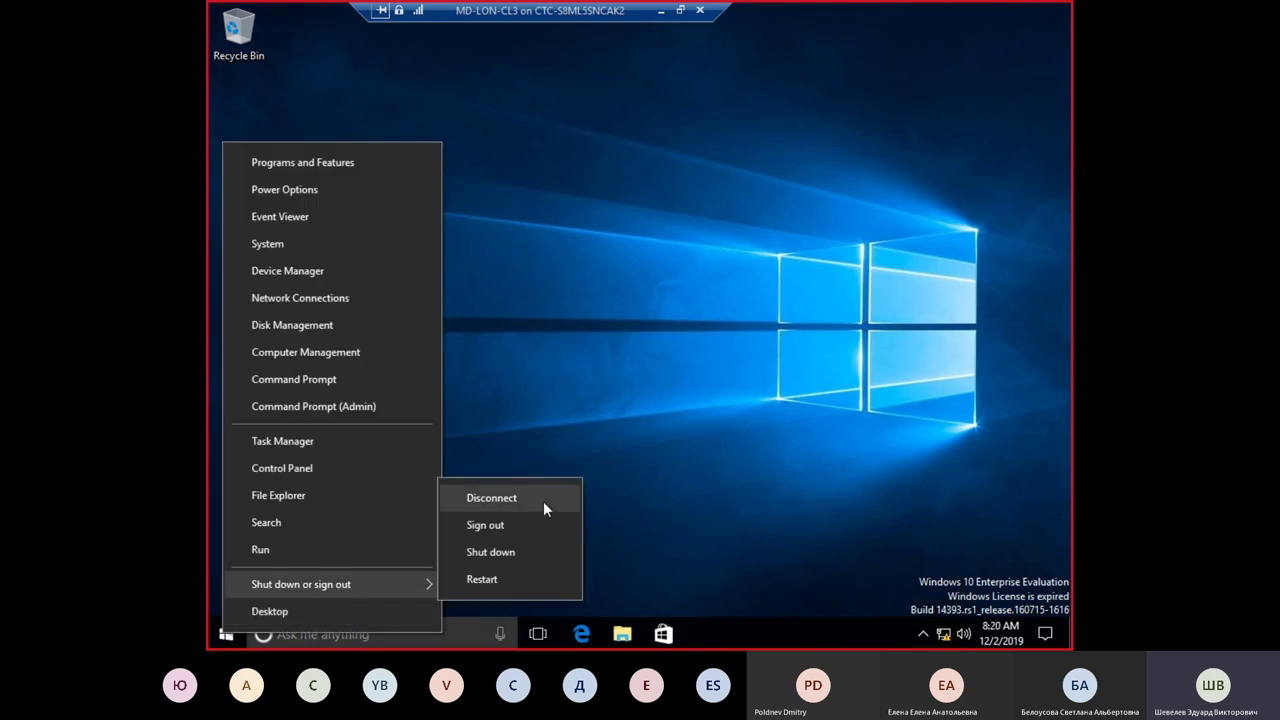
left_click(533, 524)
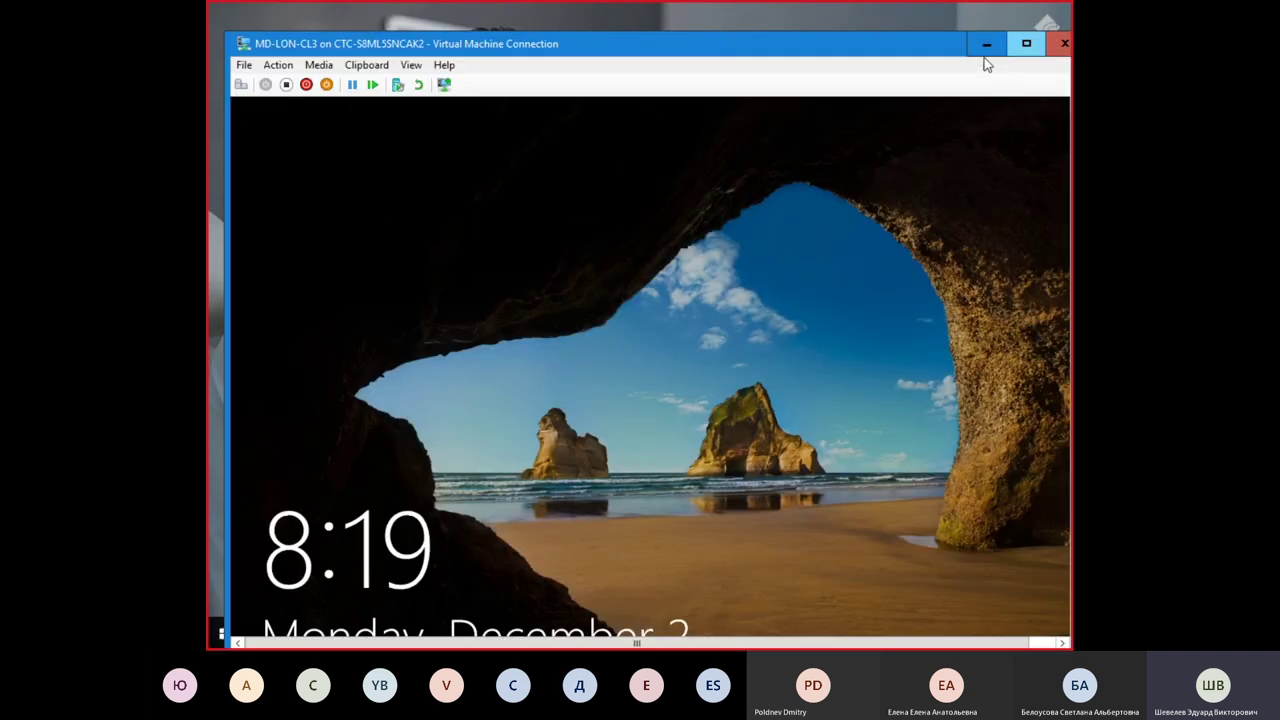
left_click(241, 84)
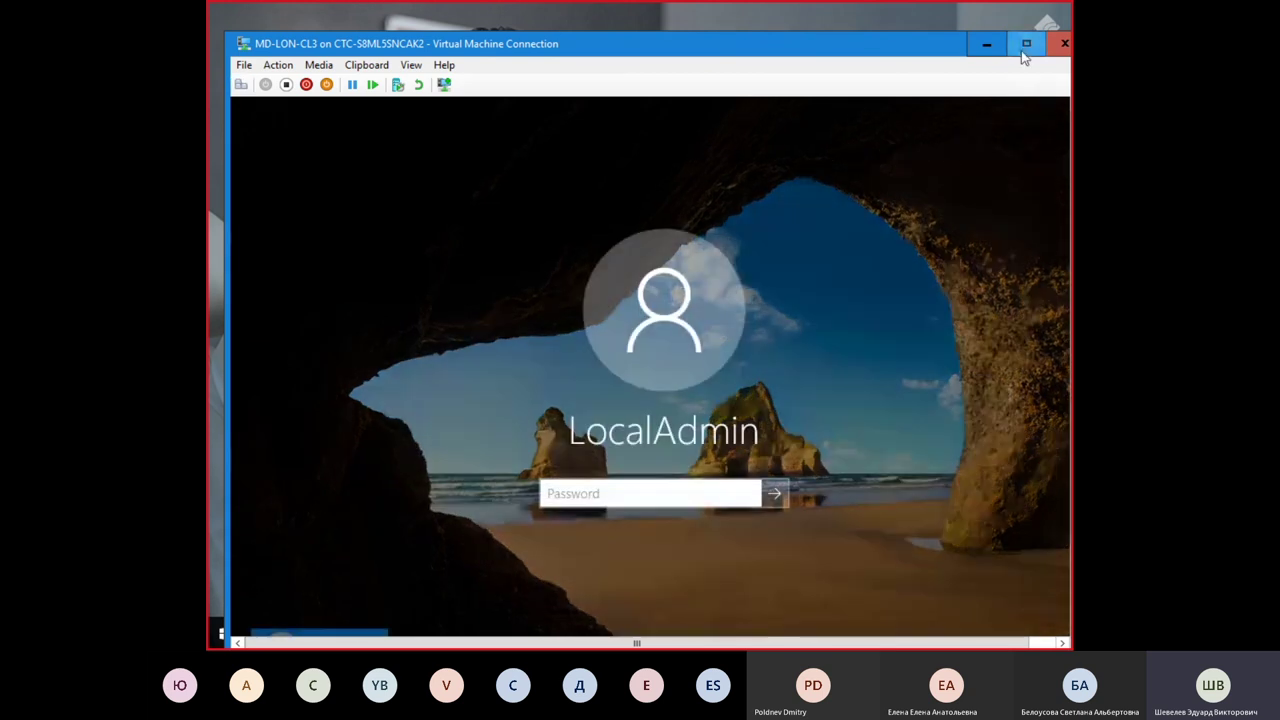
left_click(1025, 43)
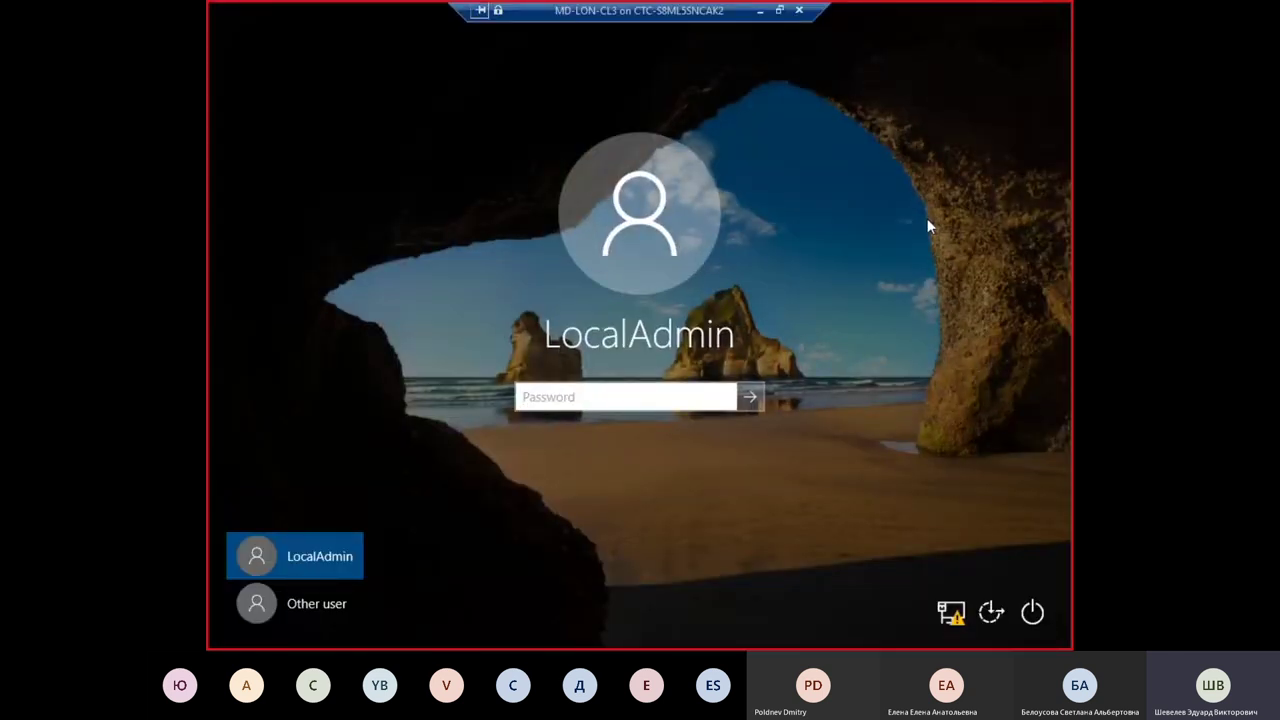
Step: Sign in as Other user adatum\Administrator with the domain administrator password
left_click(288, 607)
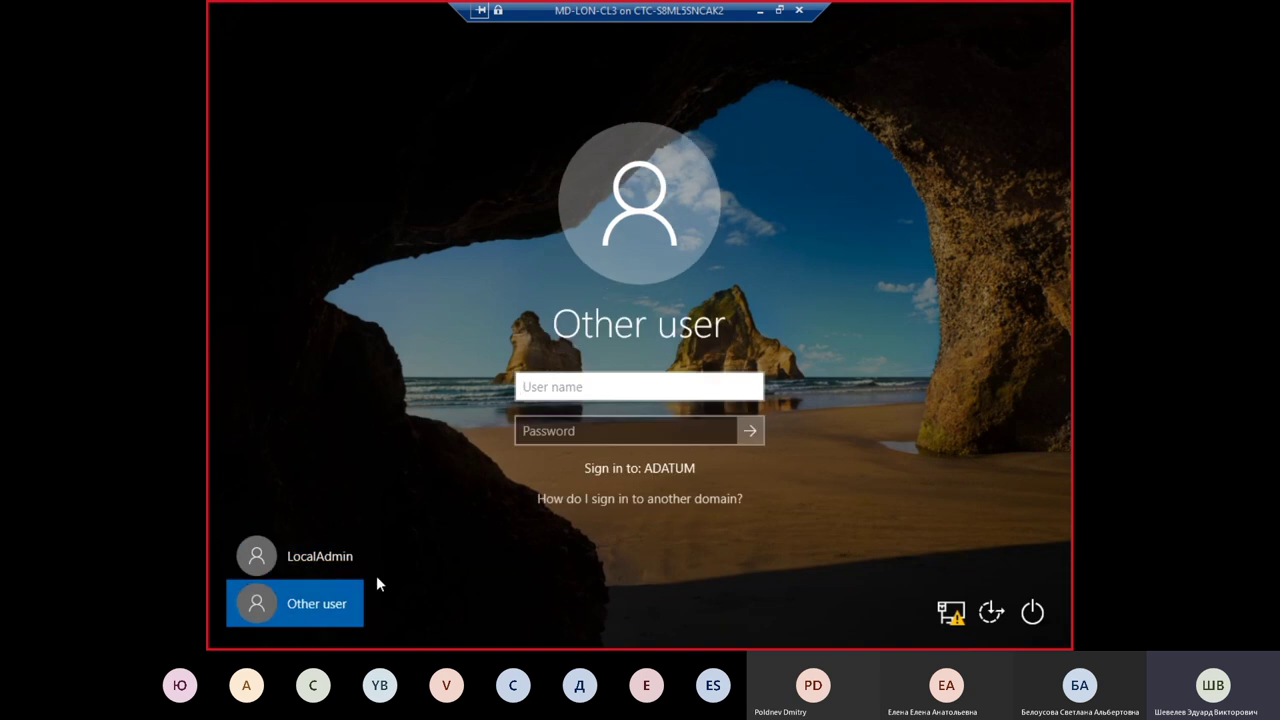
type("adatu")
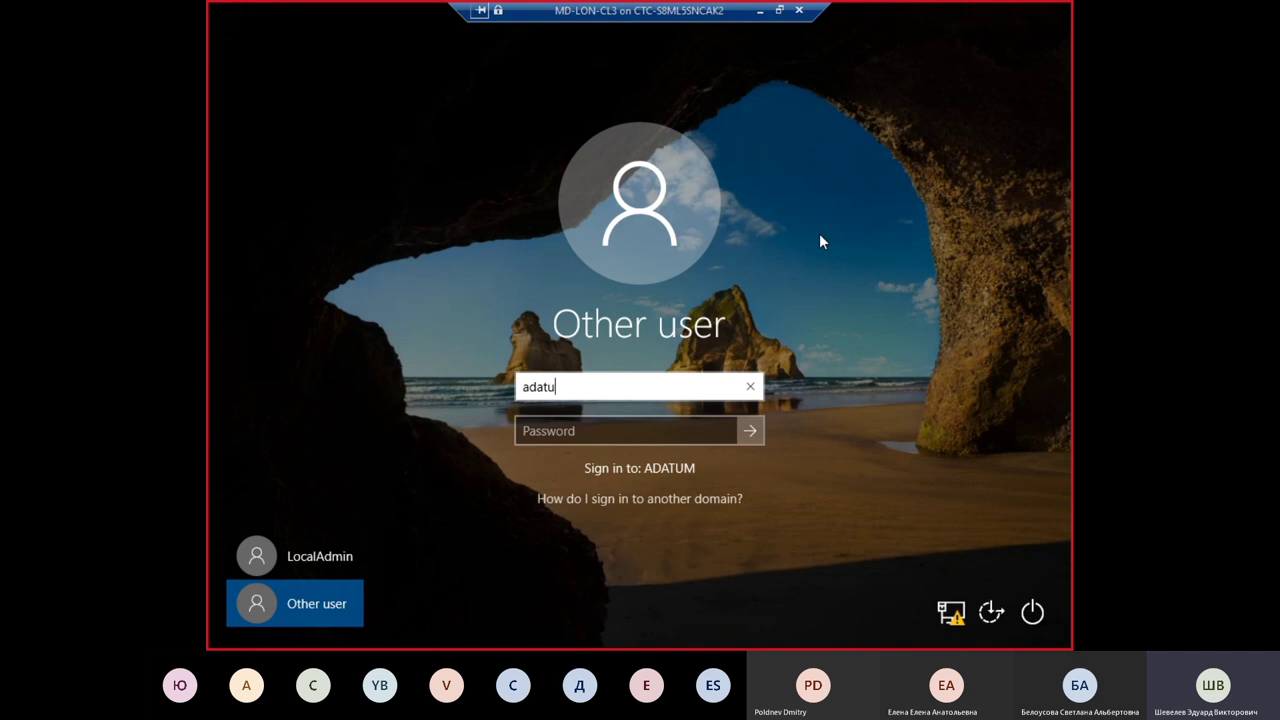
type("m\\")
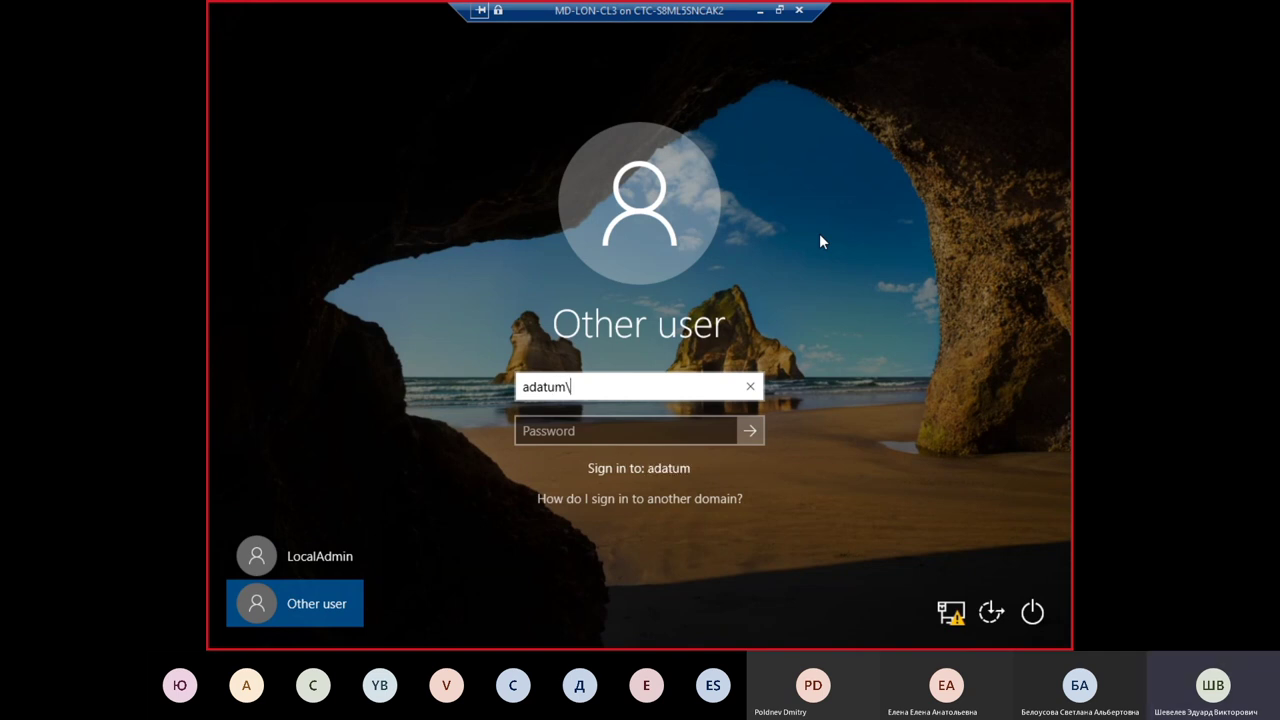
type("Administrator")
key("Tab")
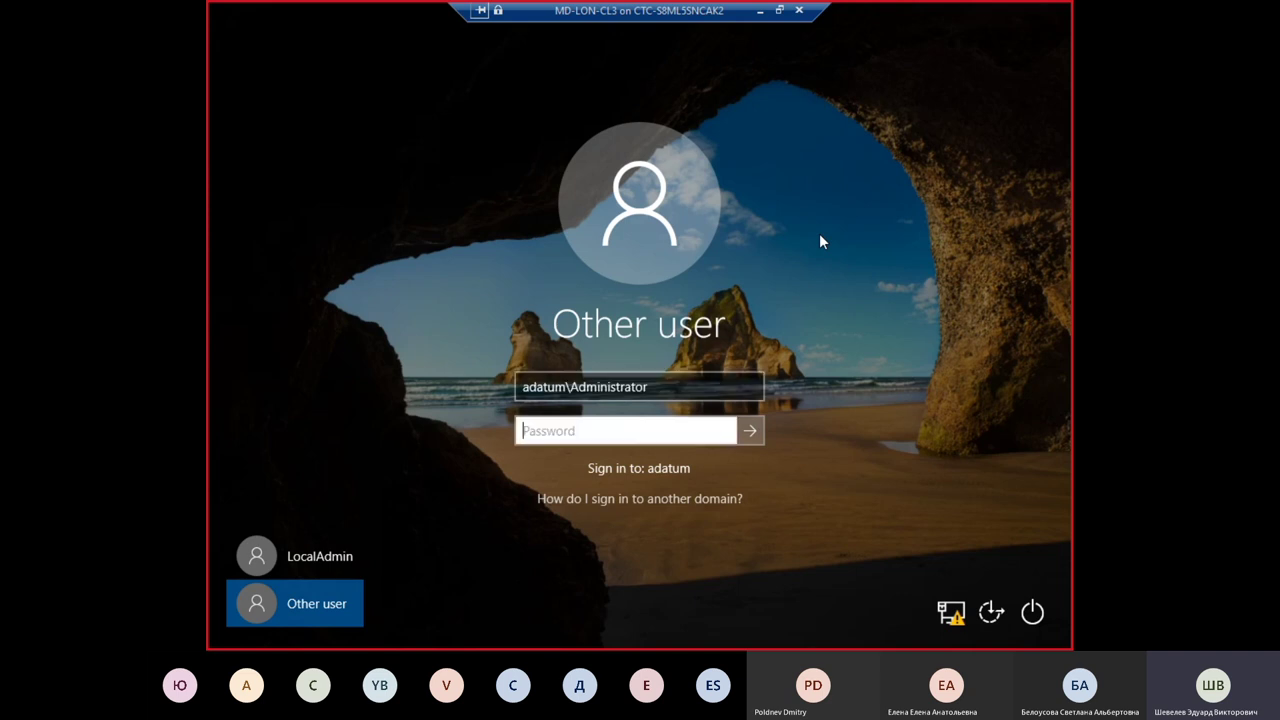
type("Pa55w.rd")
key("Return")
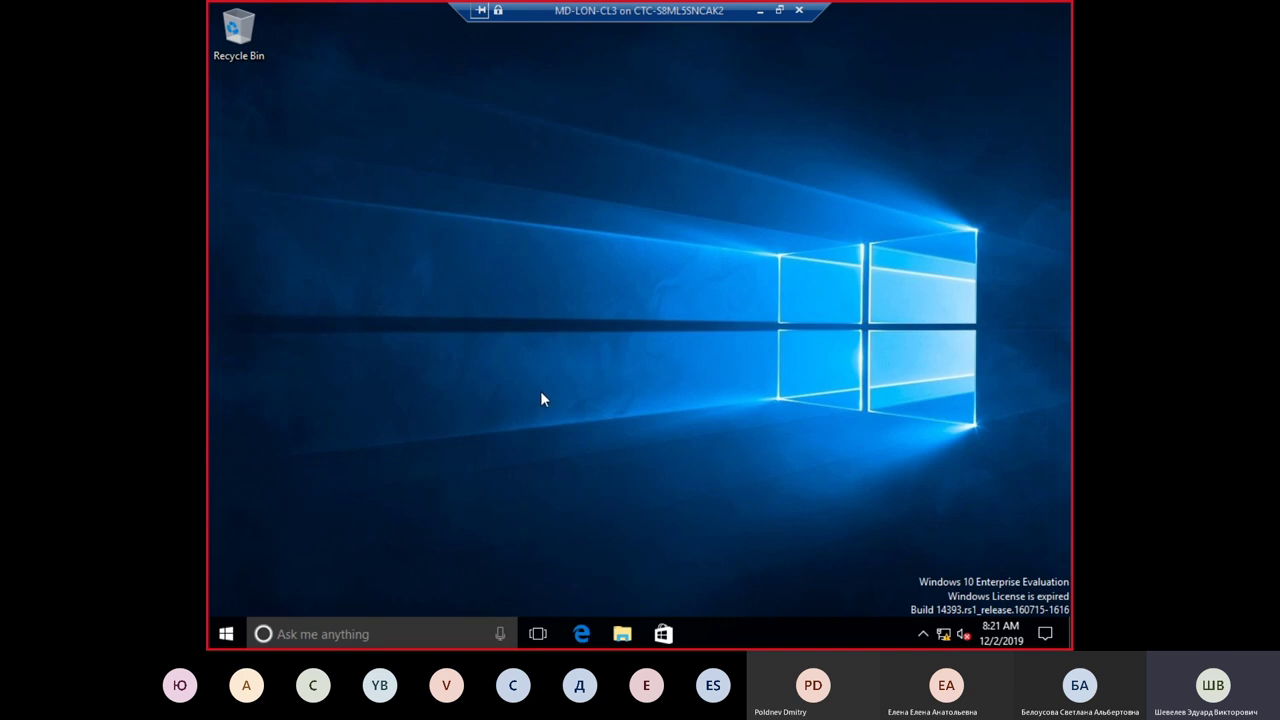
right_click(262, 114)
mouse_move(308, 236)
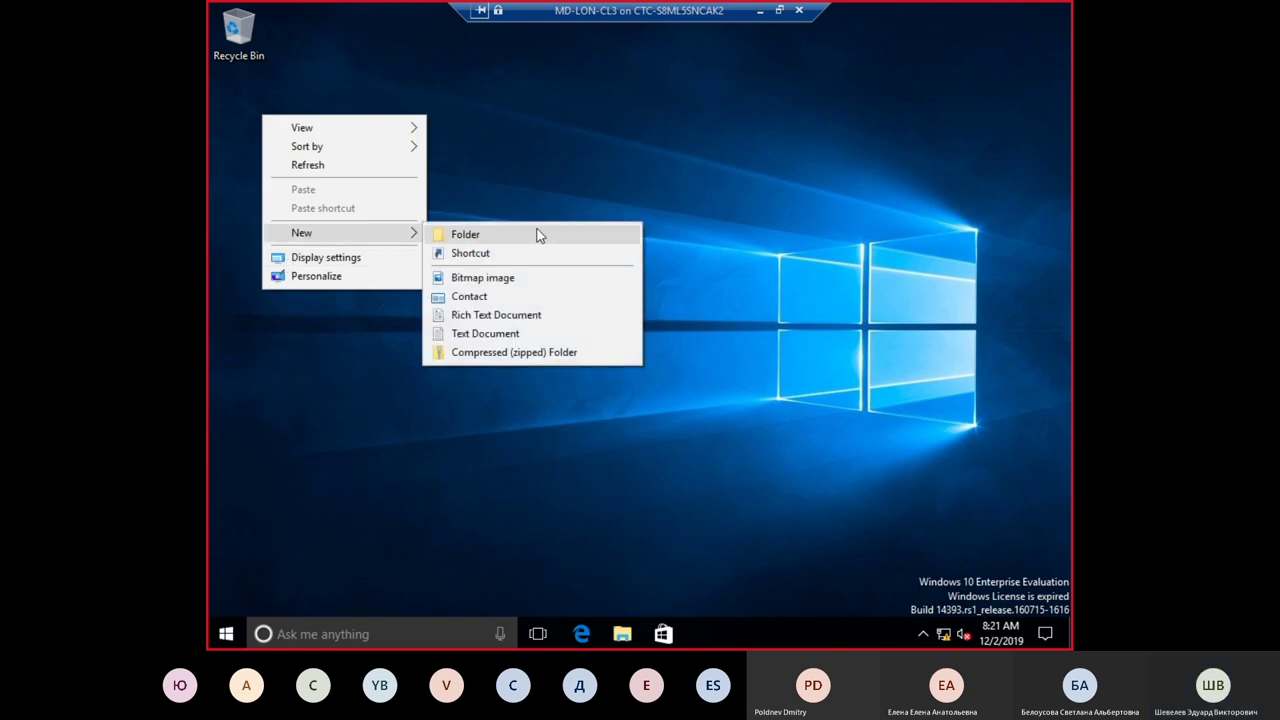
left_click(525, 337)
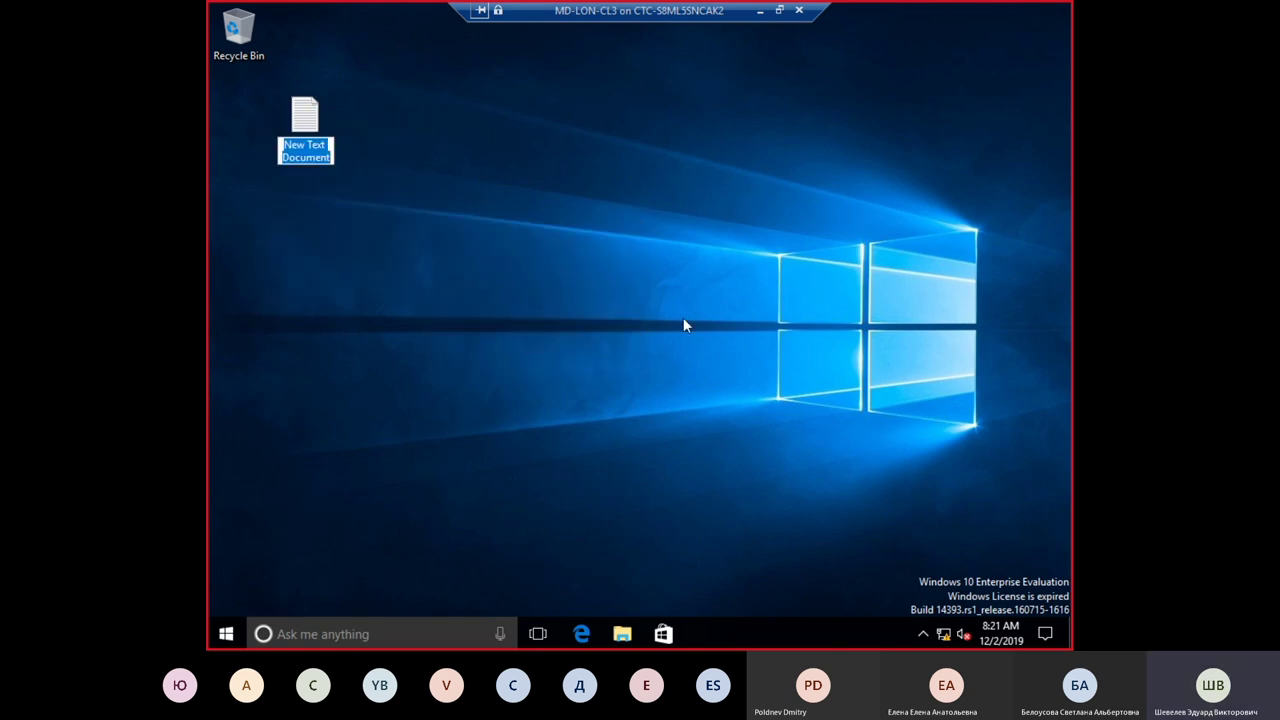
type("De")
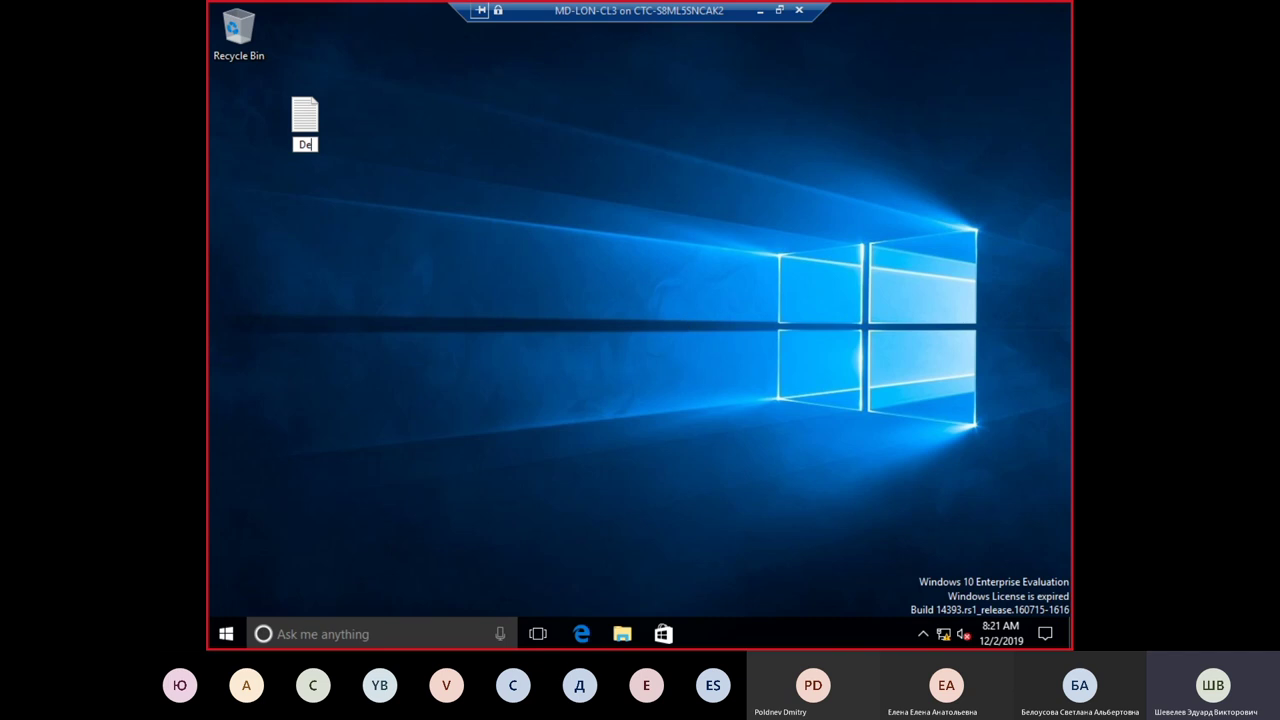
type("mofile")
key("Return")
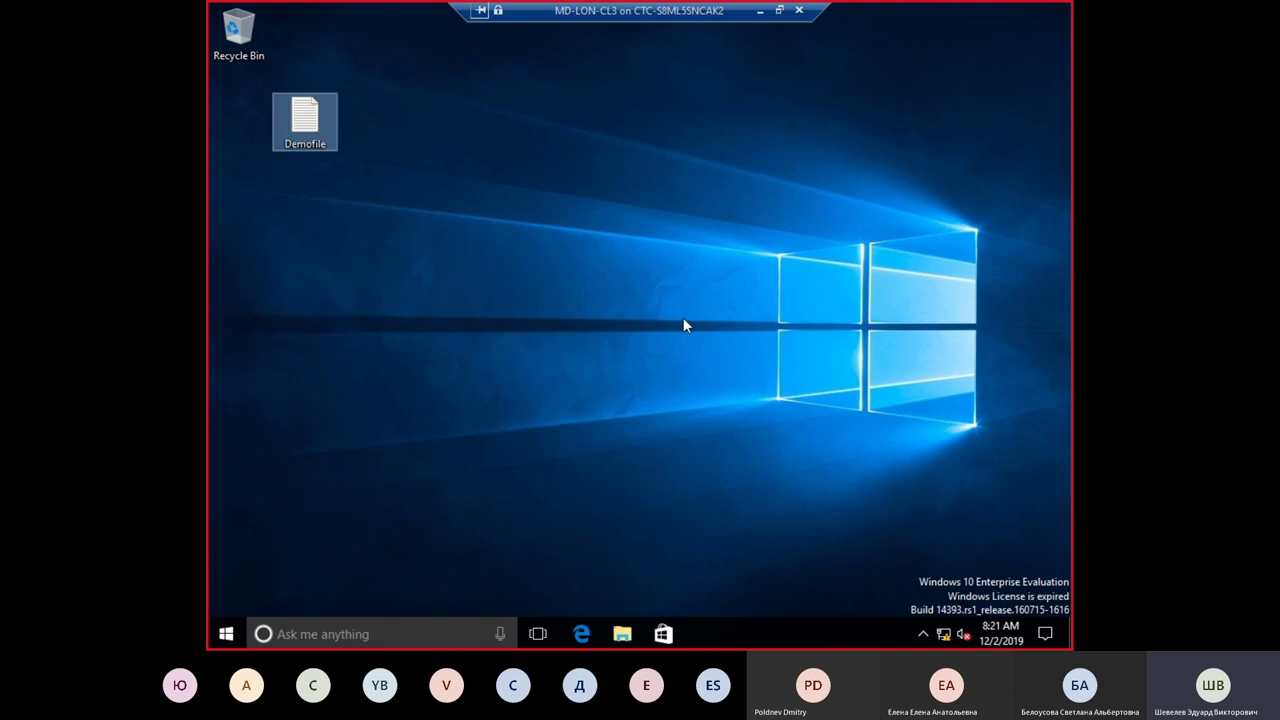
key("Return")
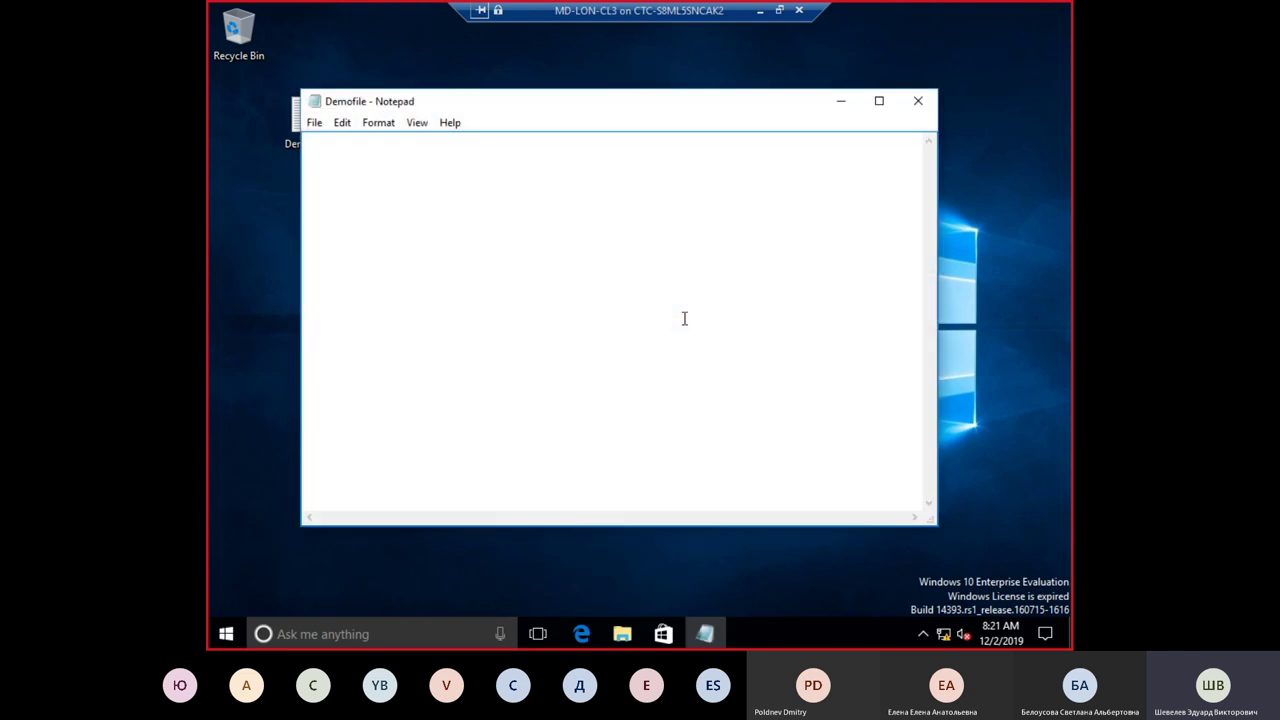
type("Hello World !")
left_click(313, 123)
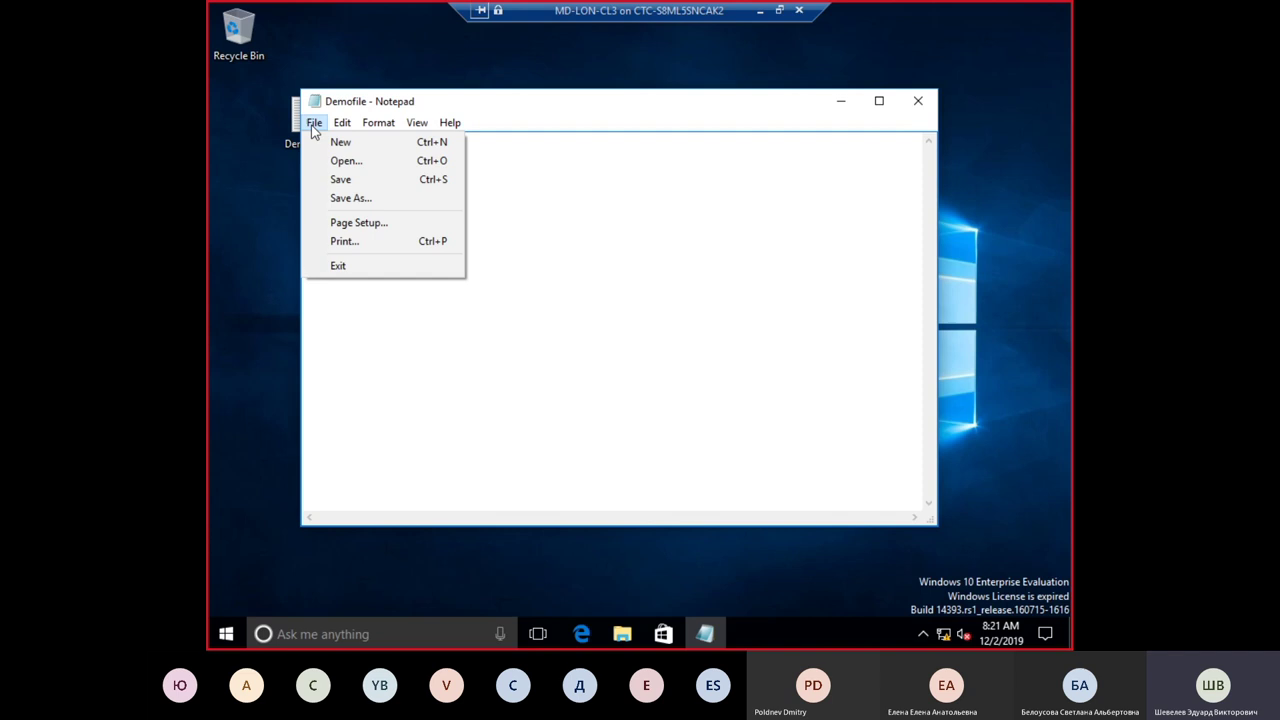
left_click(318, 177)
left_click(918, 101)
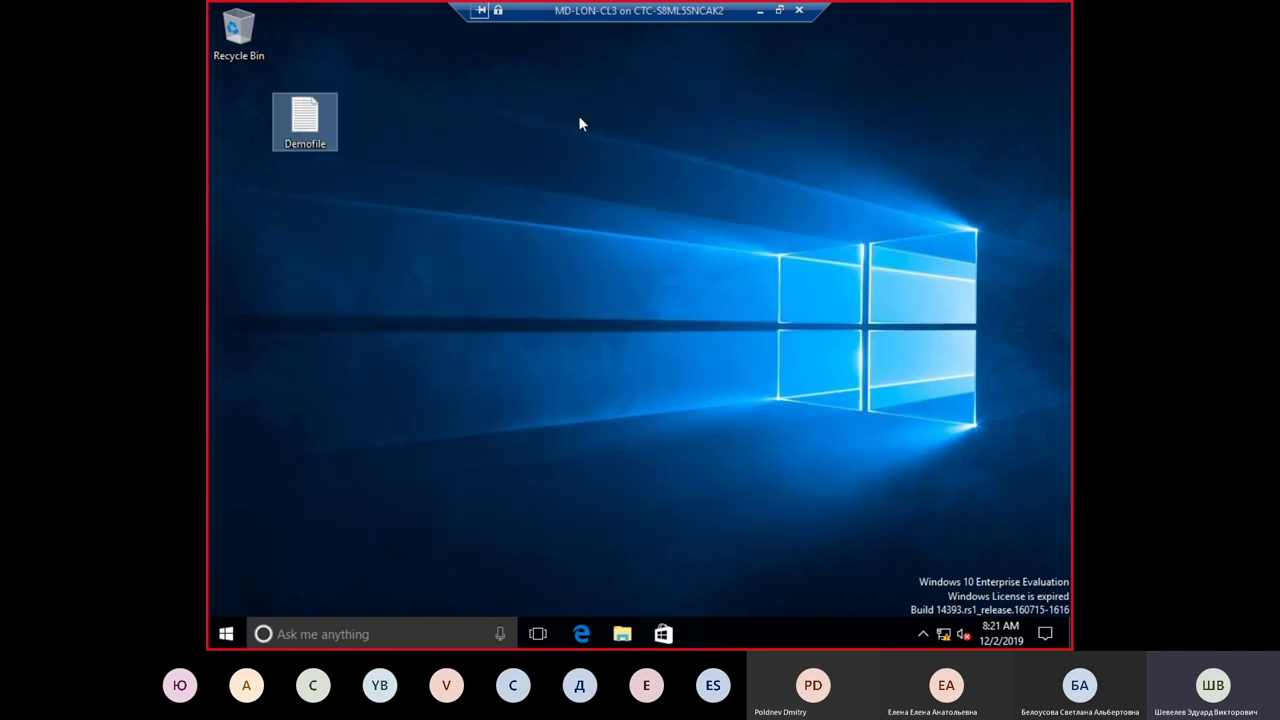
Step: Drag the Demofile icon to the desktop's left edge and nudge the connection bar left
left_click_drag(306, 121, 277, 258)
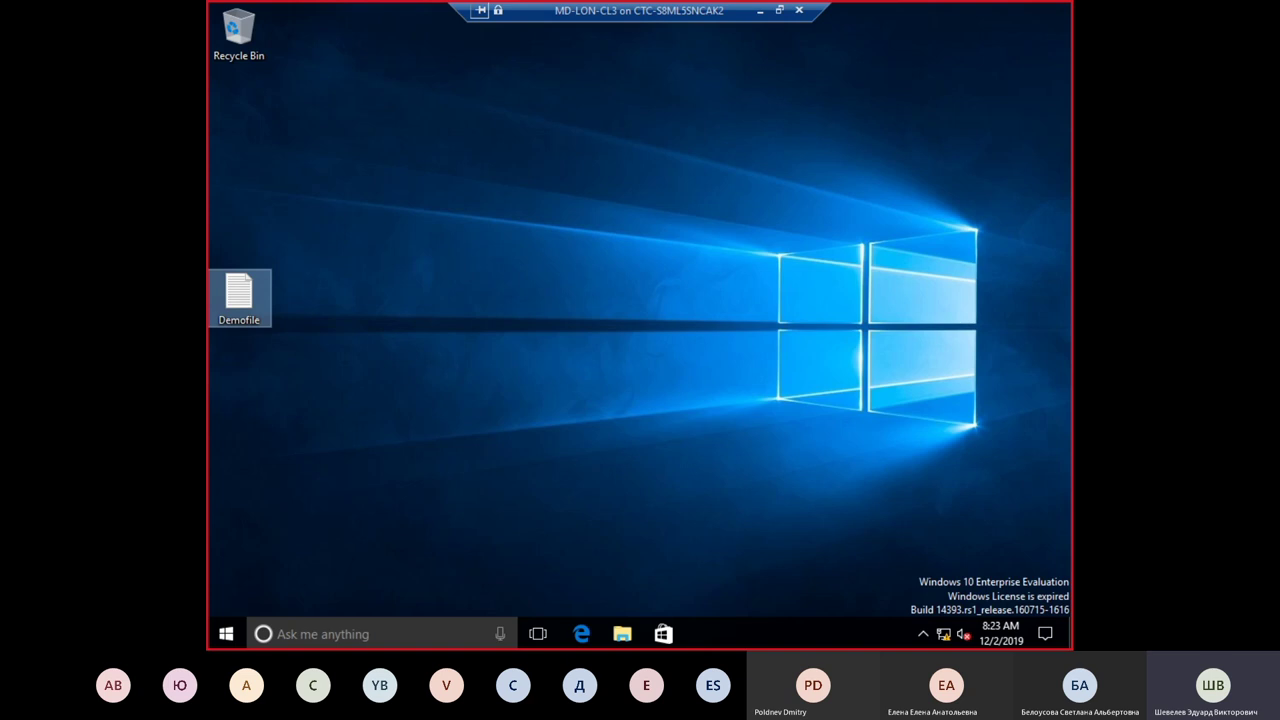
left_click_drag(603, 12, 529, 12)
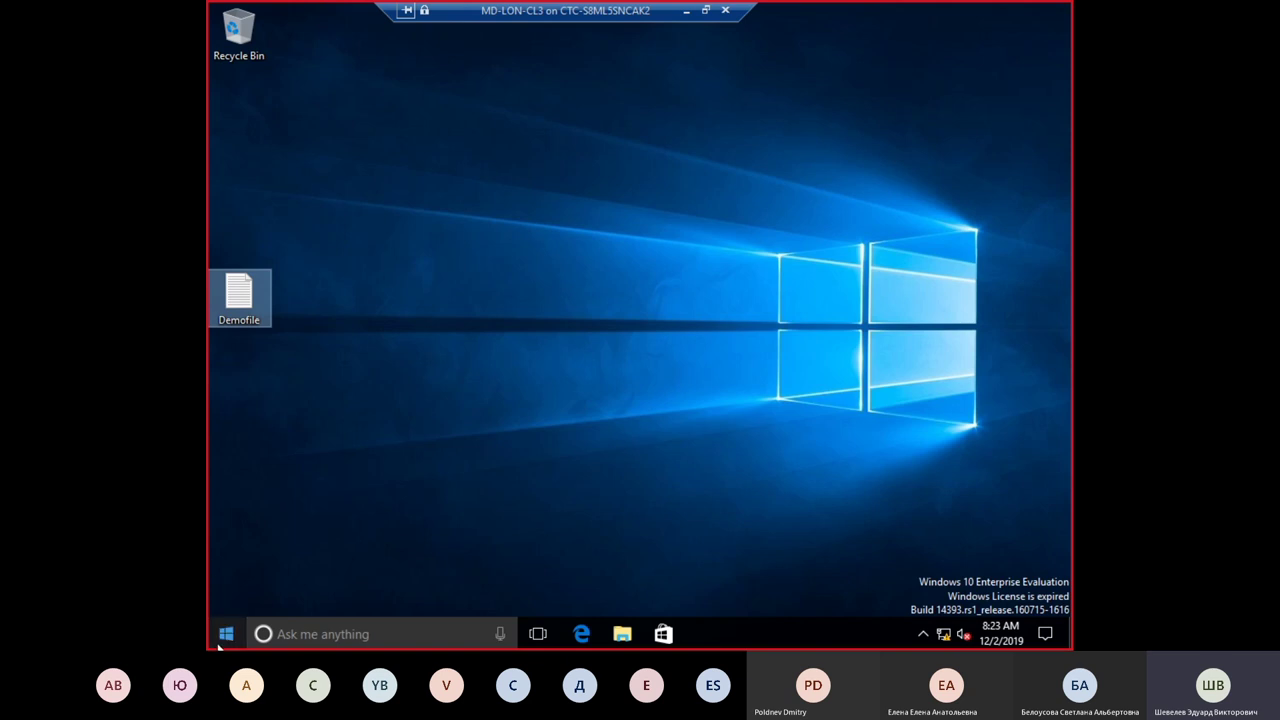
Step: Open Command Prompt (Admin) from the Start quick menu, approving the UAC prompt
right_click(220, 640)
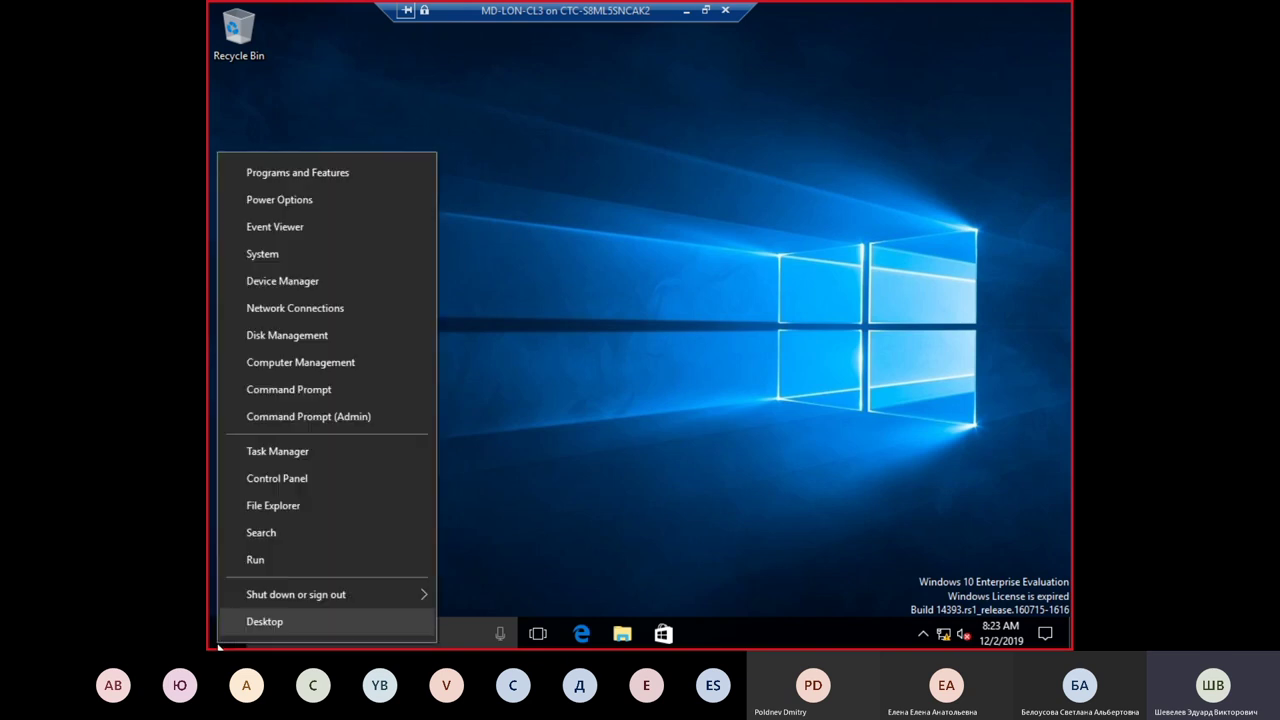
left_click(308, 417)
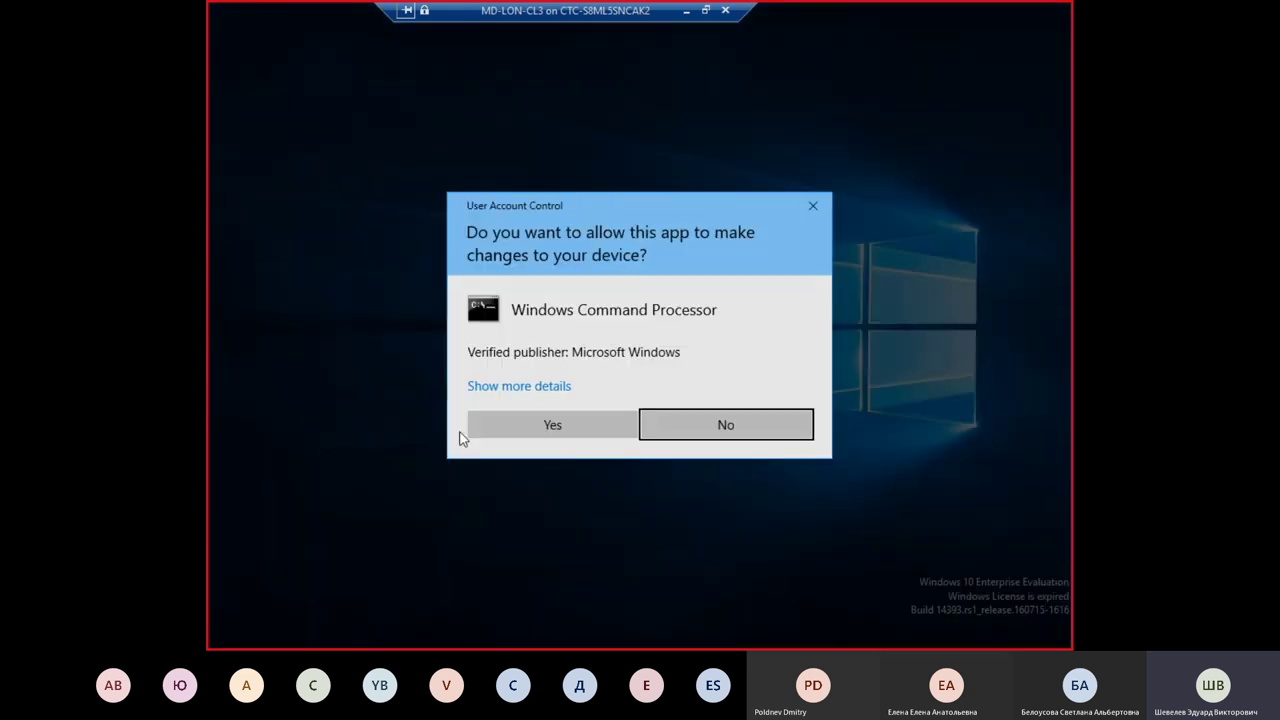
left_click(630, 430)
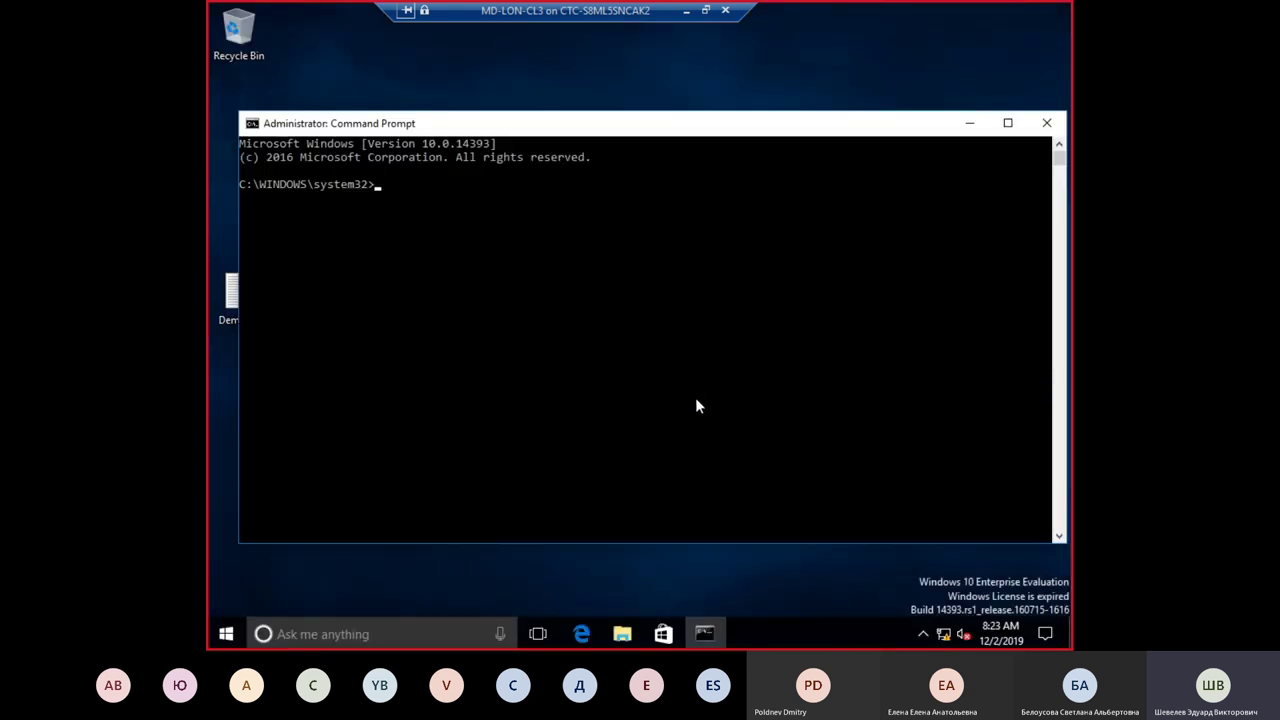
Step: Run net use F: \\LON-DC1\USMT to map drive F: to the USMT share
type("net")
type("use F: \\\\")
type("LON-DC1")
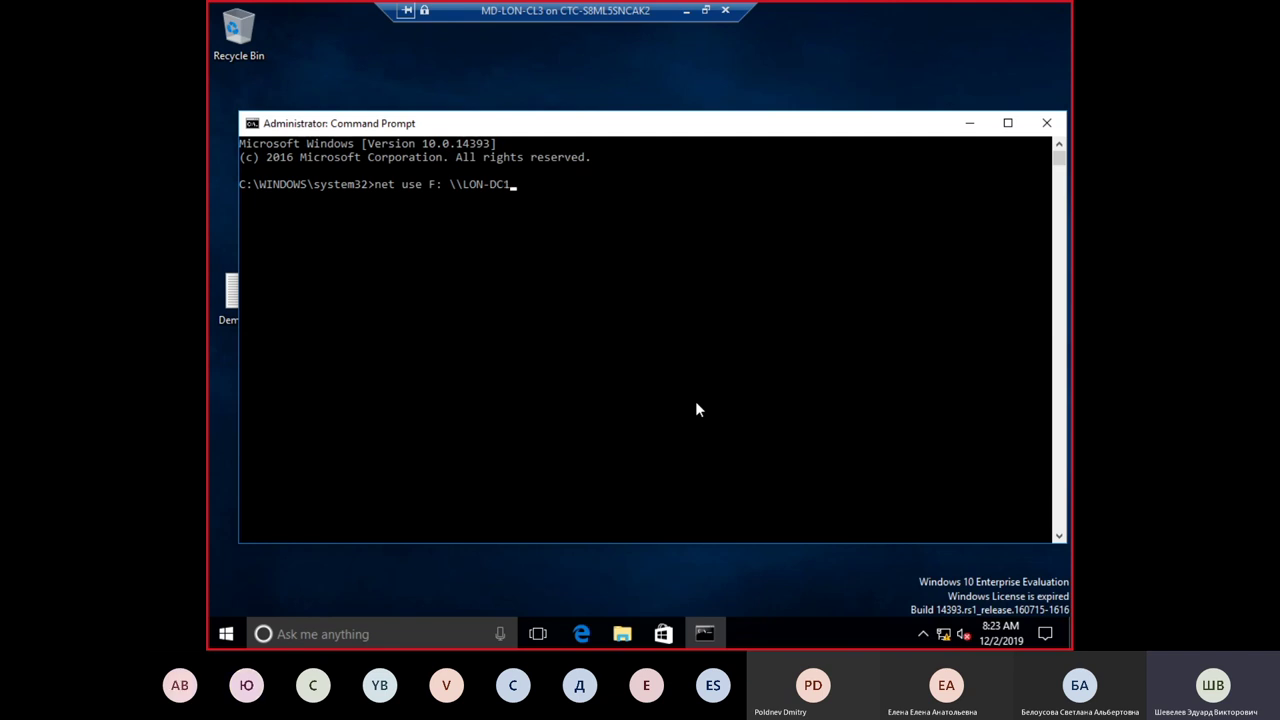
type("\\USMT")
key("Return")
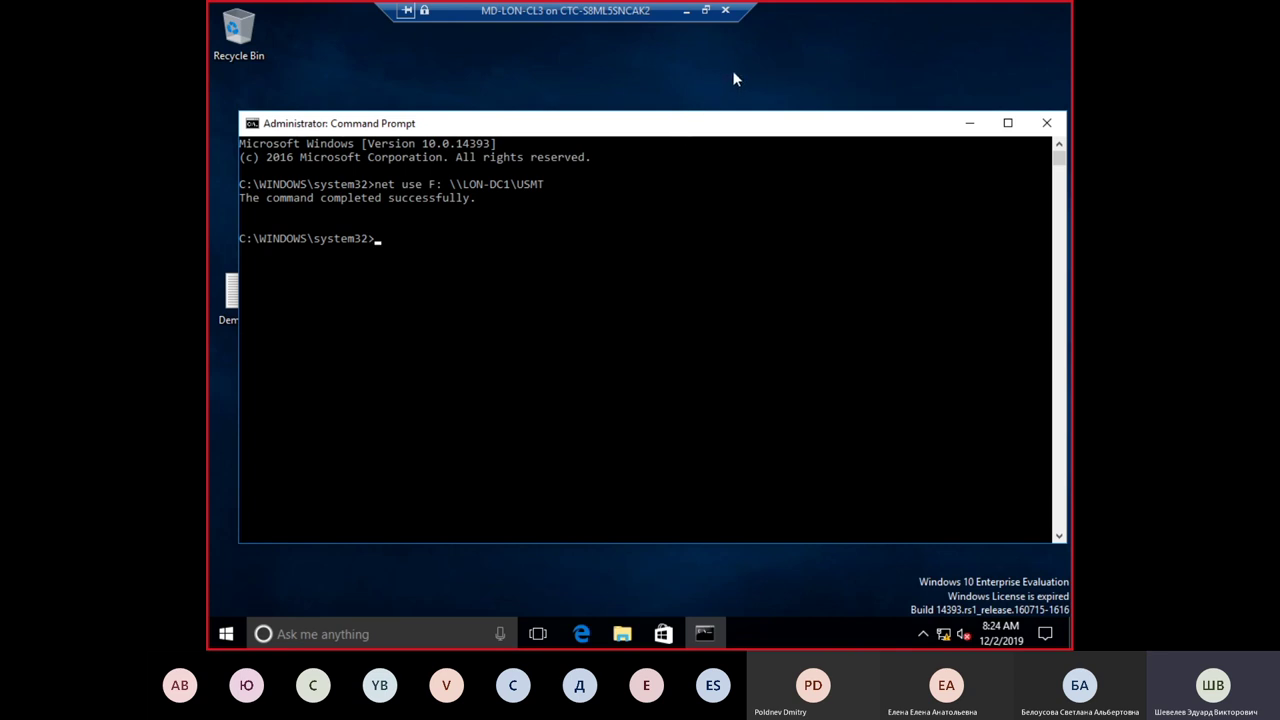
Step: Switch the prompt to drive F: and list its USMT files
type("f:")
key("Return")
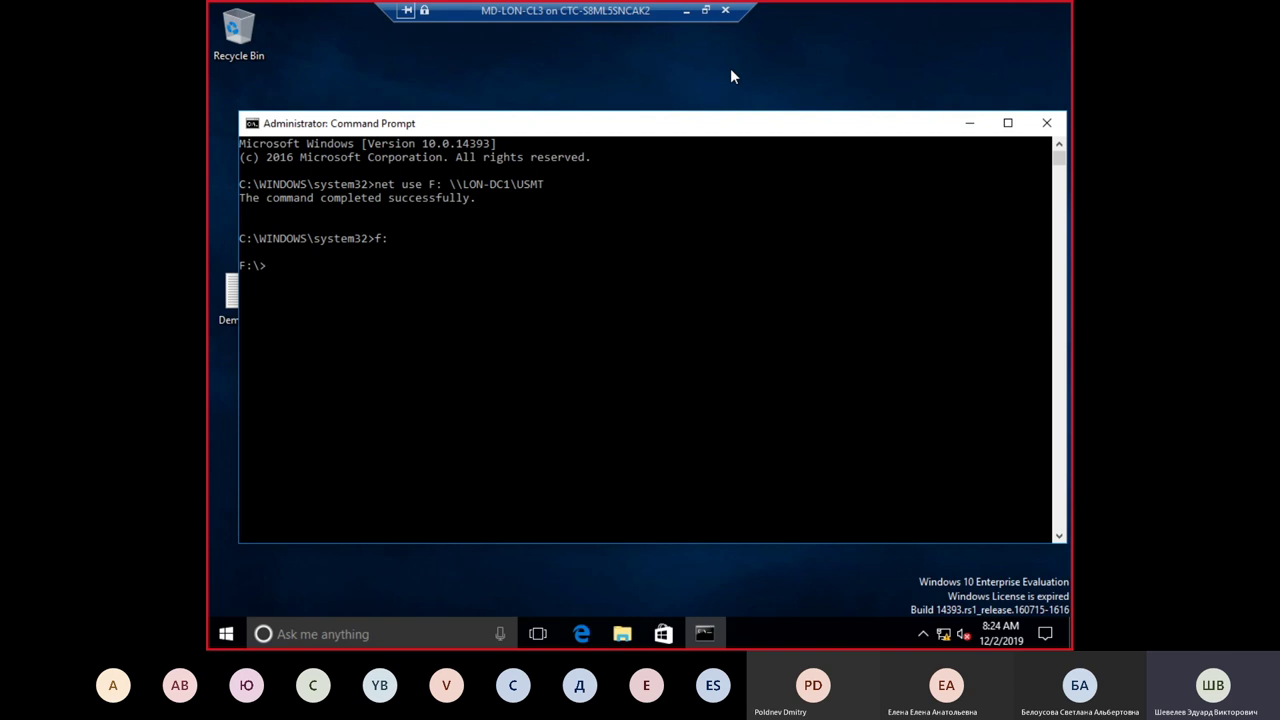
type("dir")
key("Return")
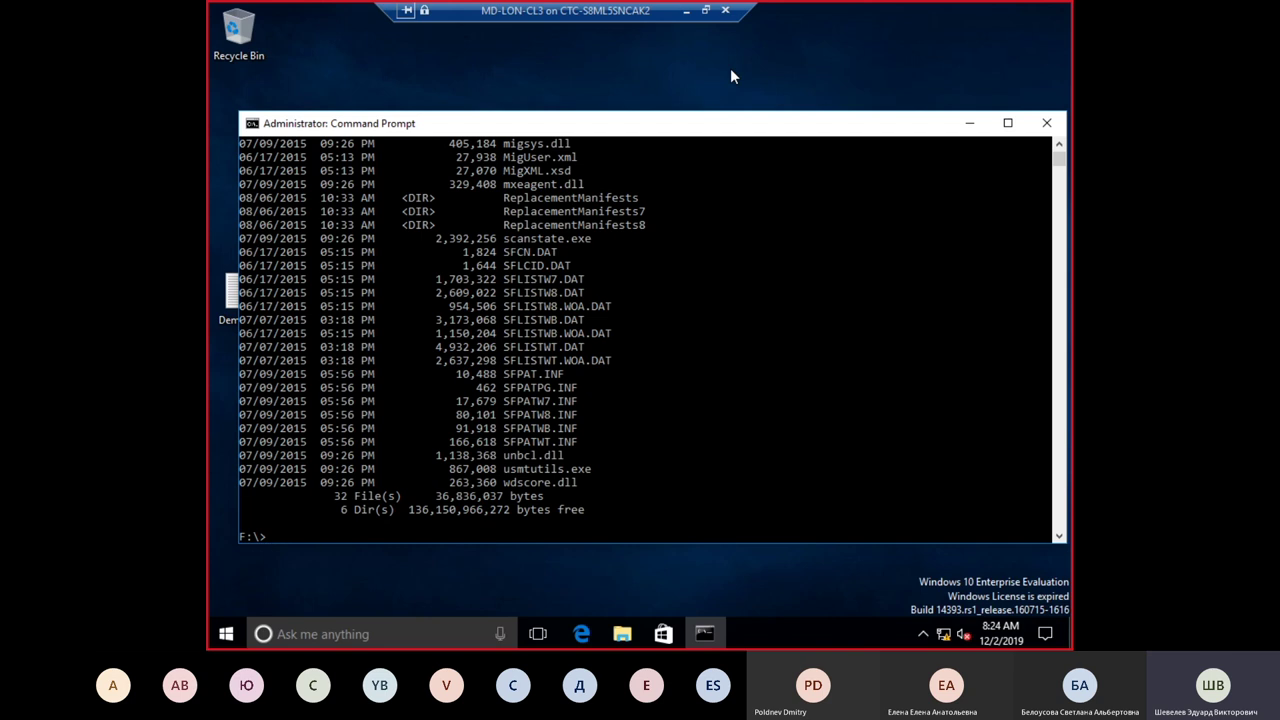
Step: Enter the scanstate.exe command name at the F: prompt
type("scat")
key("BackSpace")
type("n")
key("Tab")
Step: Run scanstate.exe \\LON-DC1\MigrationStore\LON-CL3\ /i:migapp.xml /i:miguser.xml /o
type("\\\\LON-DC1")
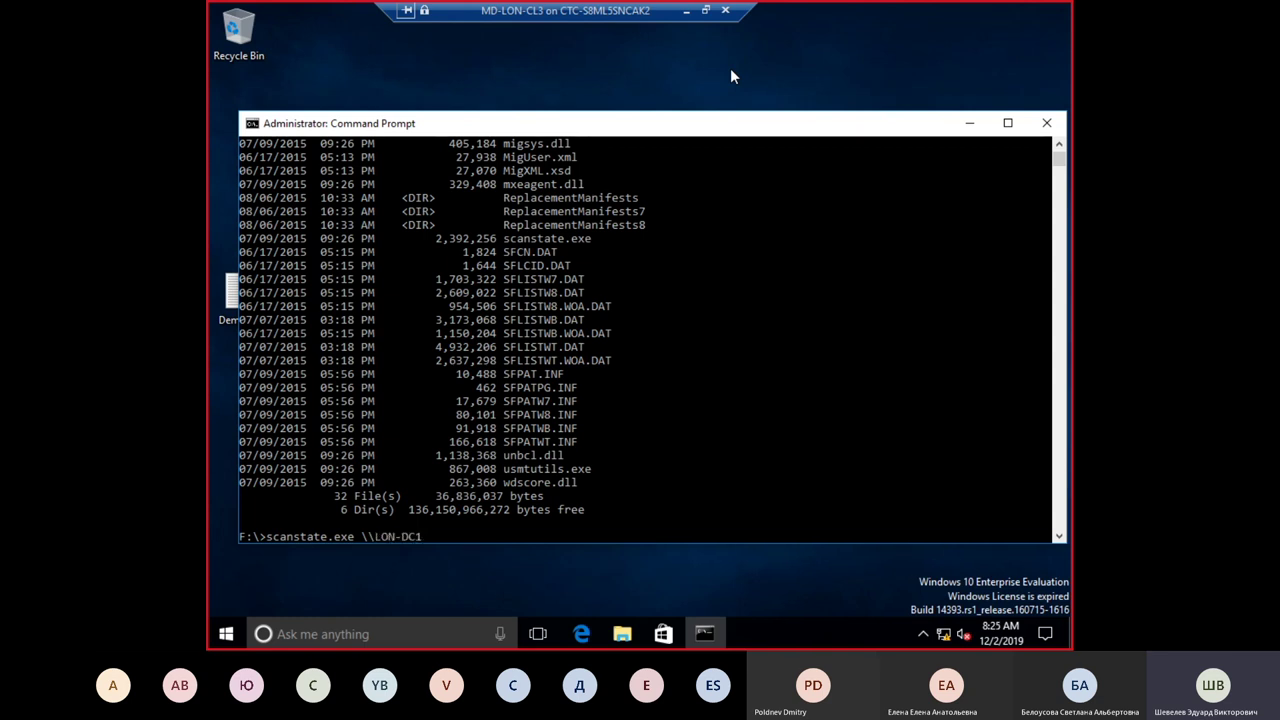
type("\\MigrationStore\\LON-CL3")
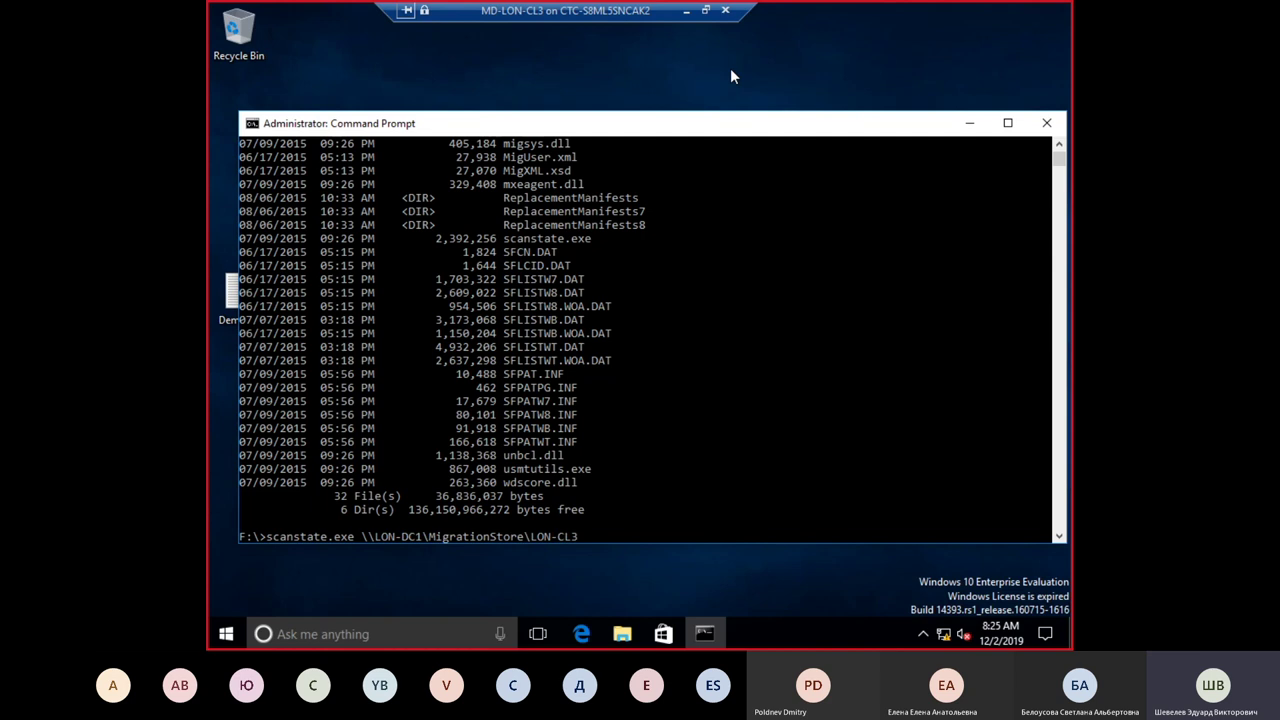
type("\\ /i:migapp.xm")
type("l /i:miguser")
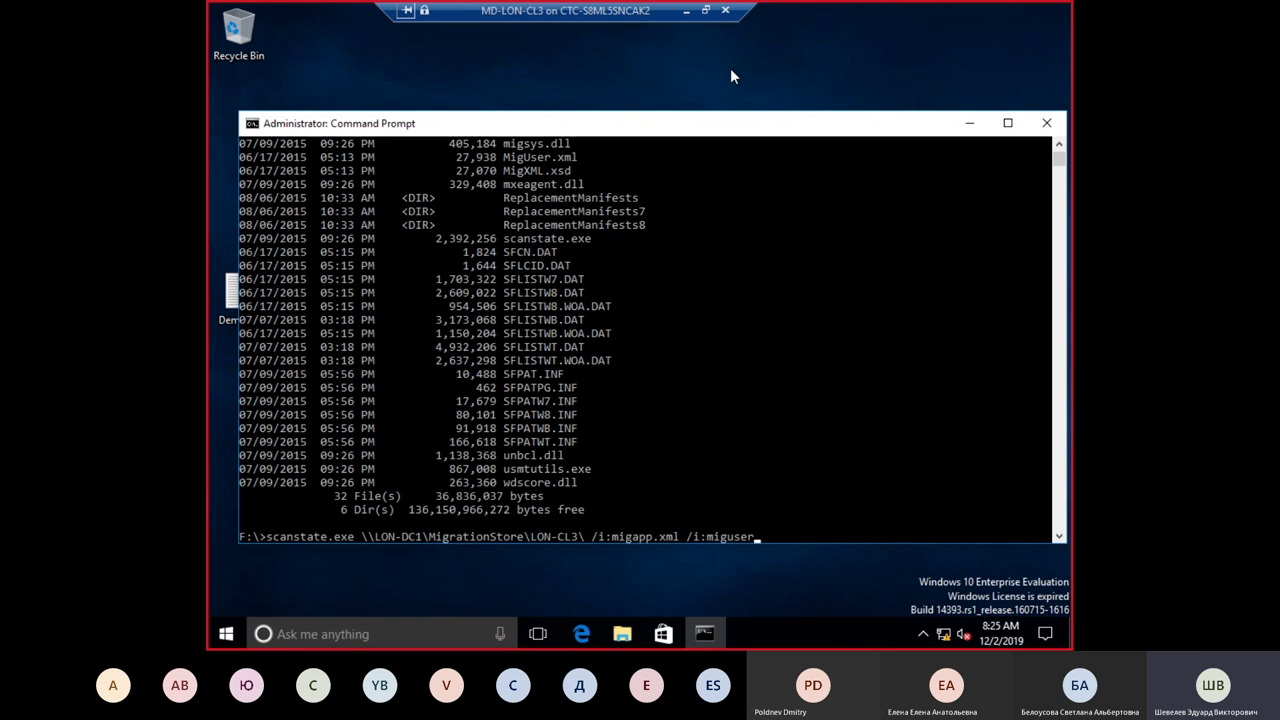
type(".xml /o")
key("Return")
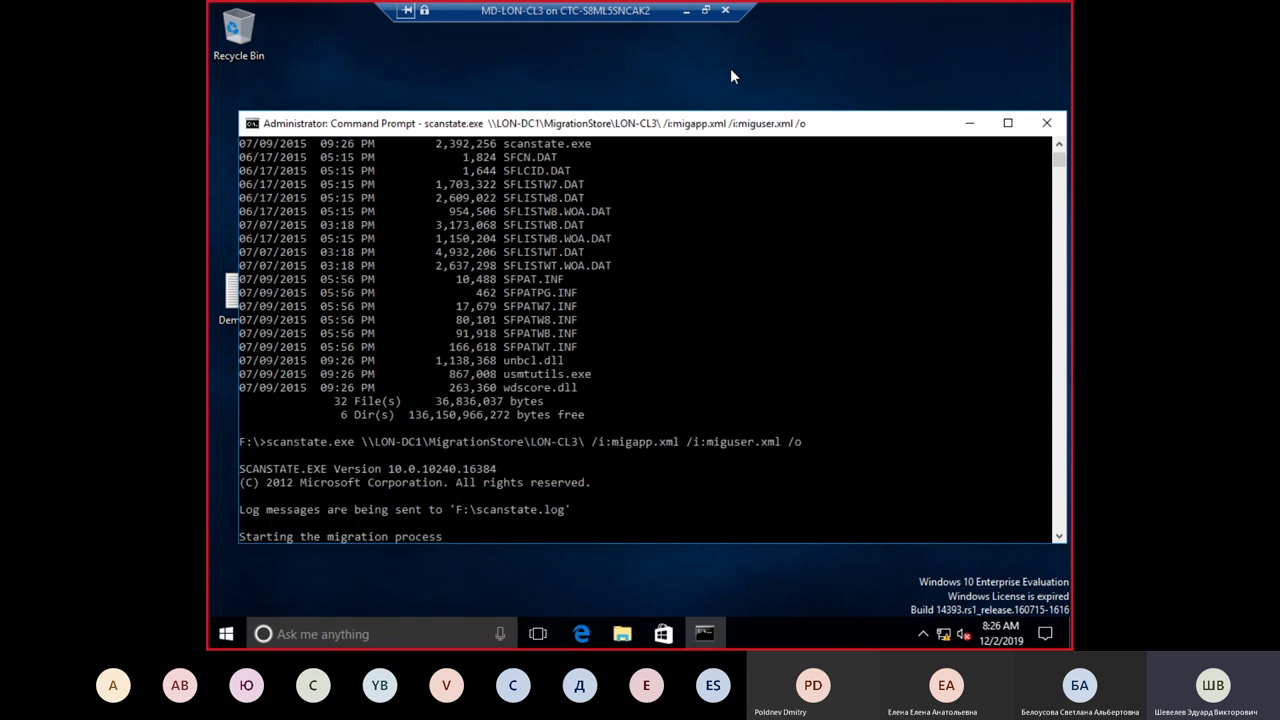
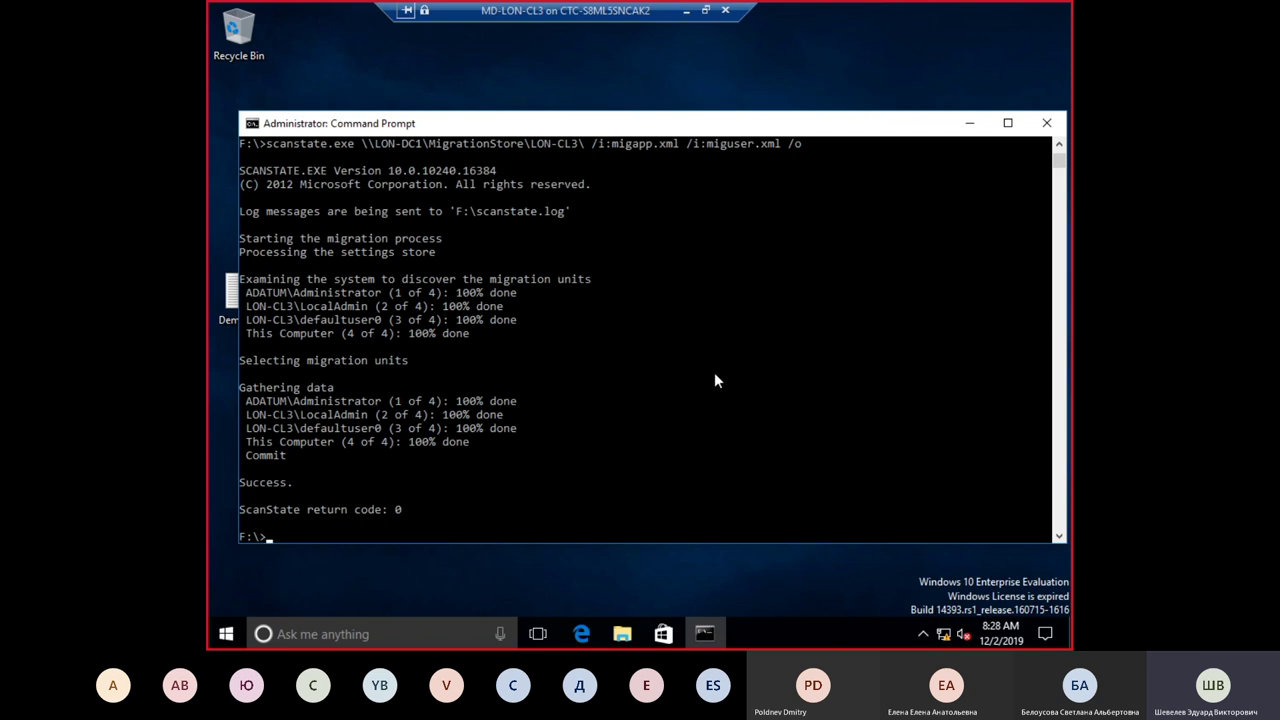
Step: Shut down LON-CL3 from the Start menu's power options and close its VM connection window
left_click(226, 634)
left_click(224, 600)
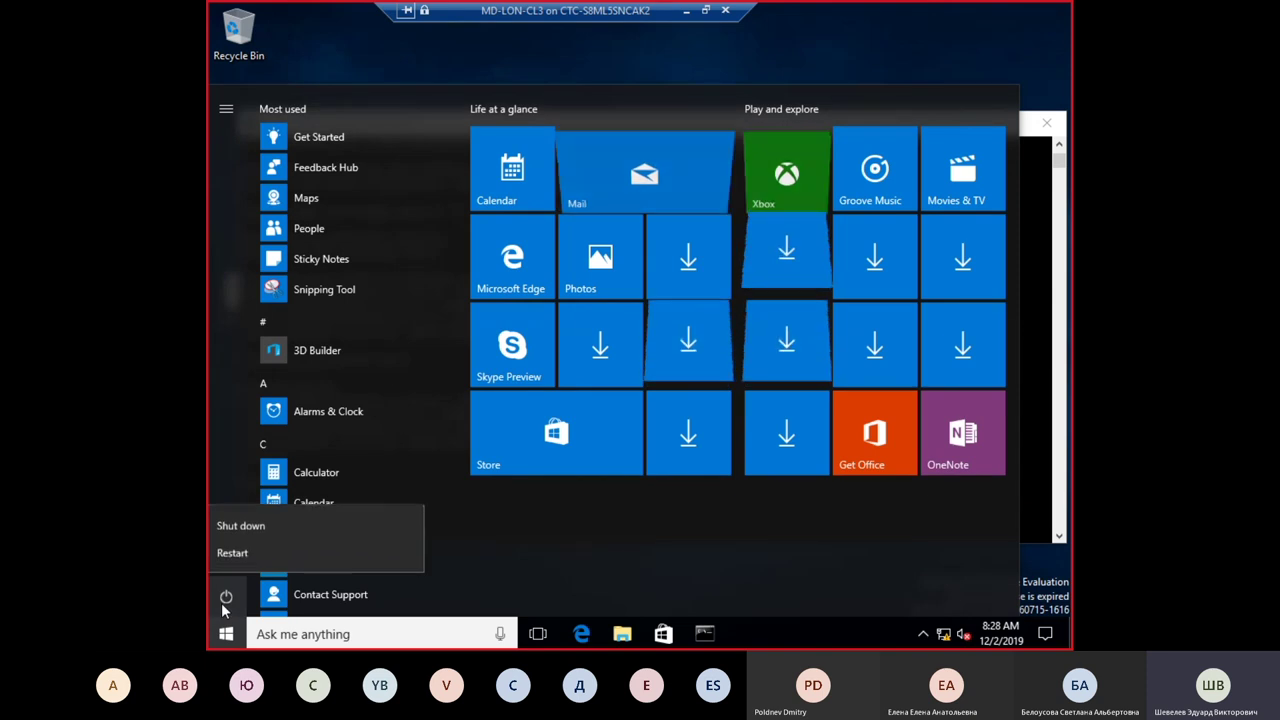
left_click(262, 528)
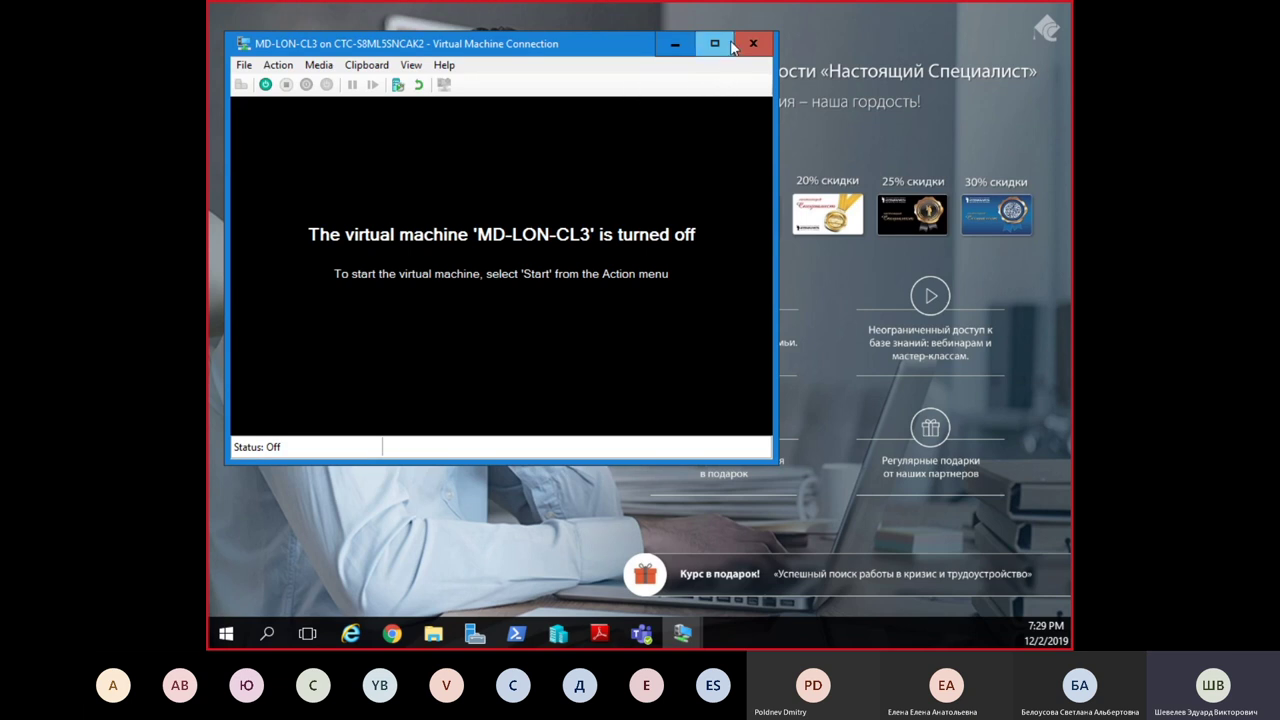
left_click(752, 45)
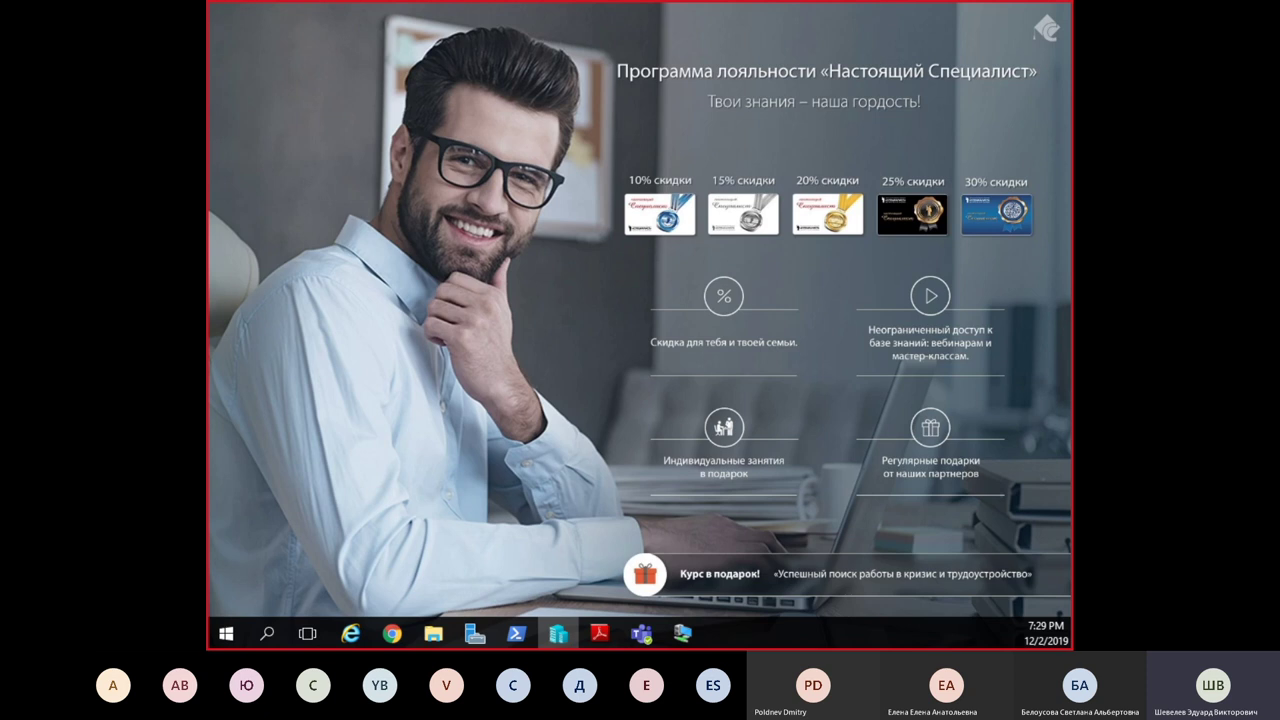
Step: Connect to the MD-LON-CL2 virtual machine with a 1024 by 768 display size
left_click(558, 633)
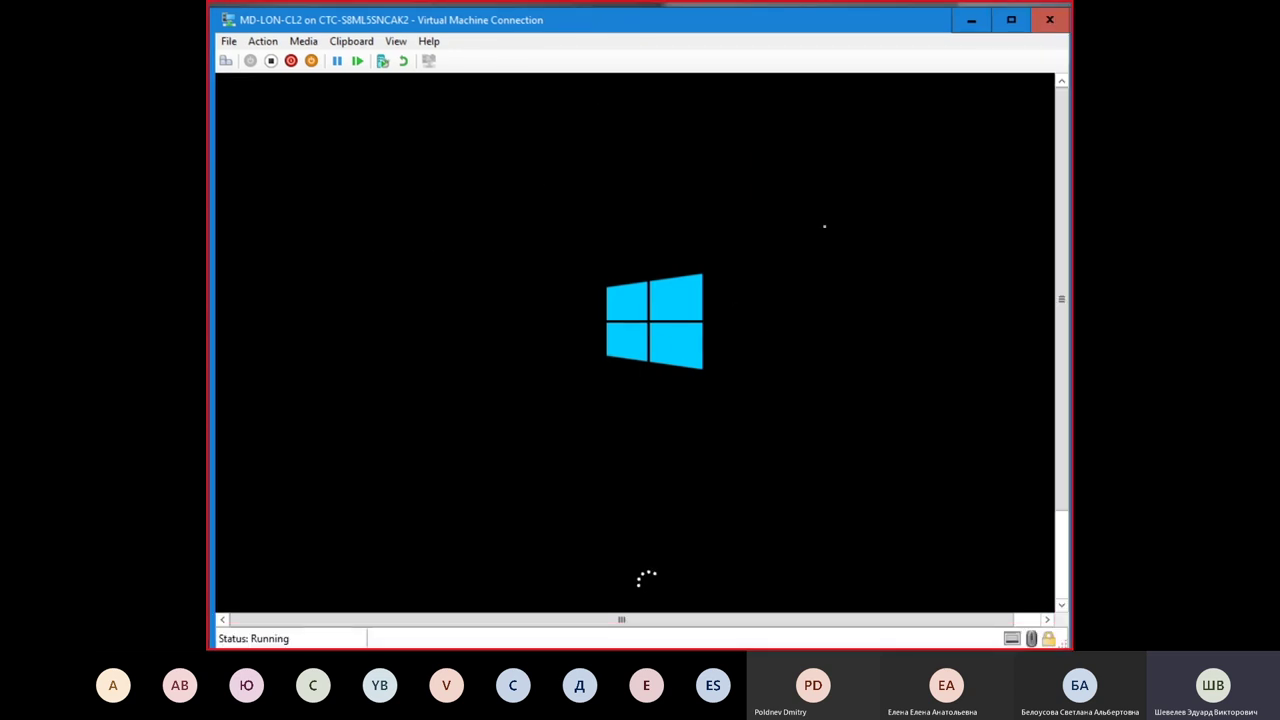
left_click(1011, 20)
left_click_drag(671, 11, 588, 17)
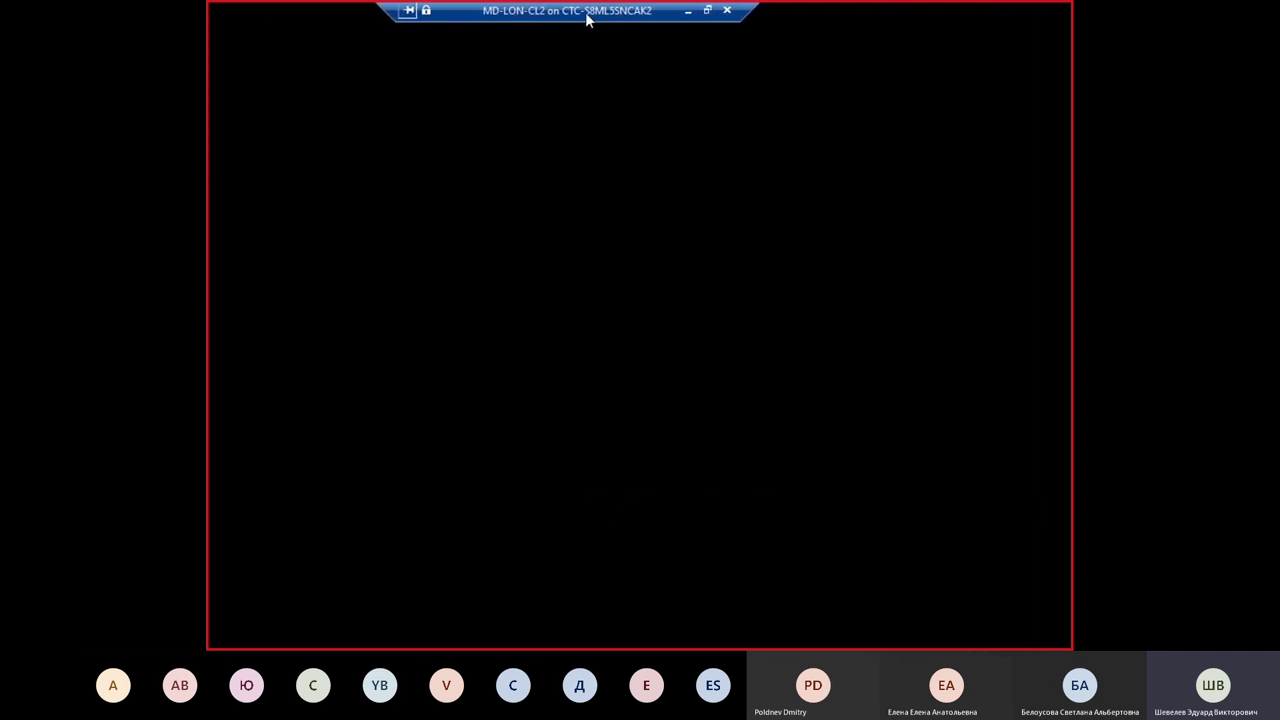
left_click_drag(622, 321, 586, 321)
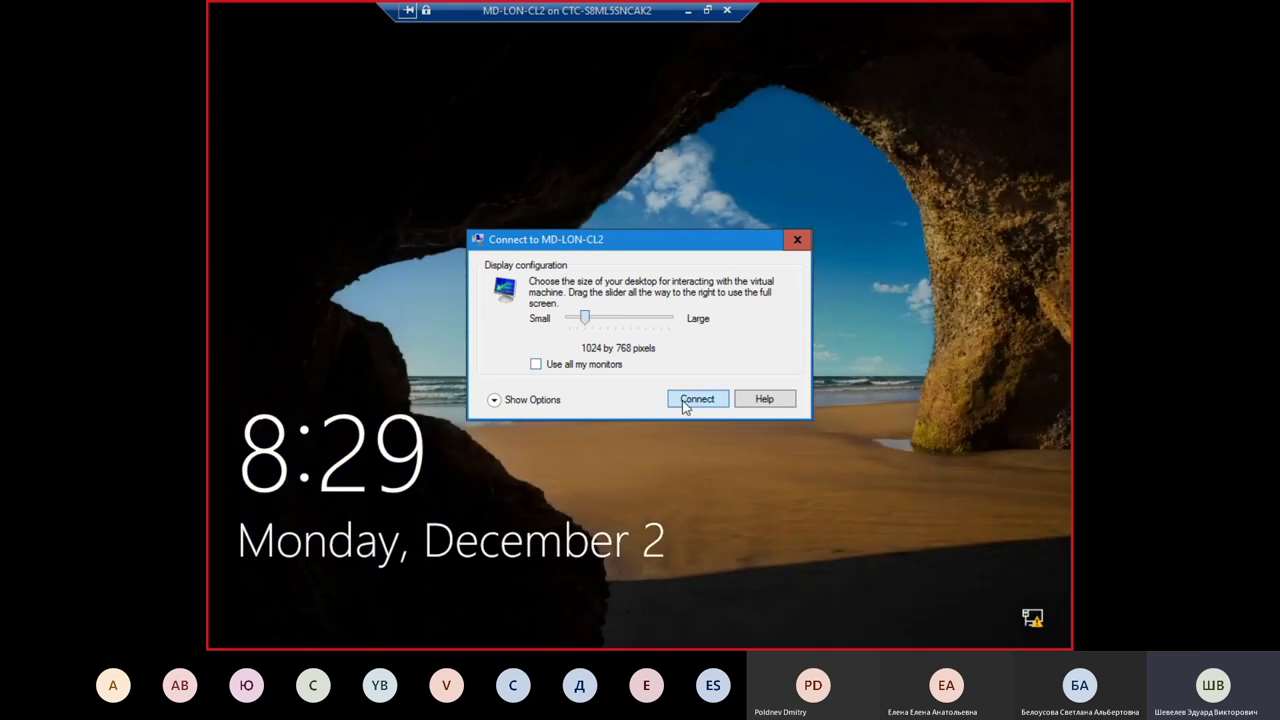
left_click(685, 400)
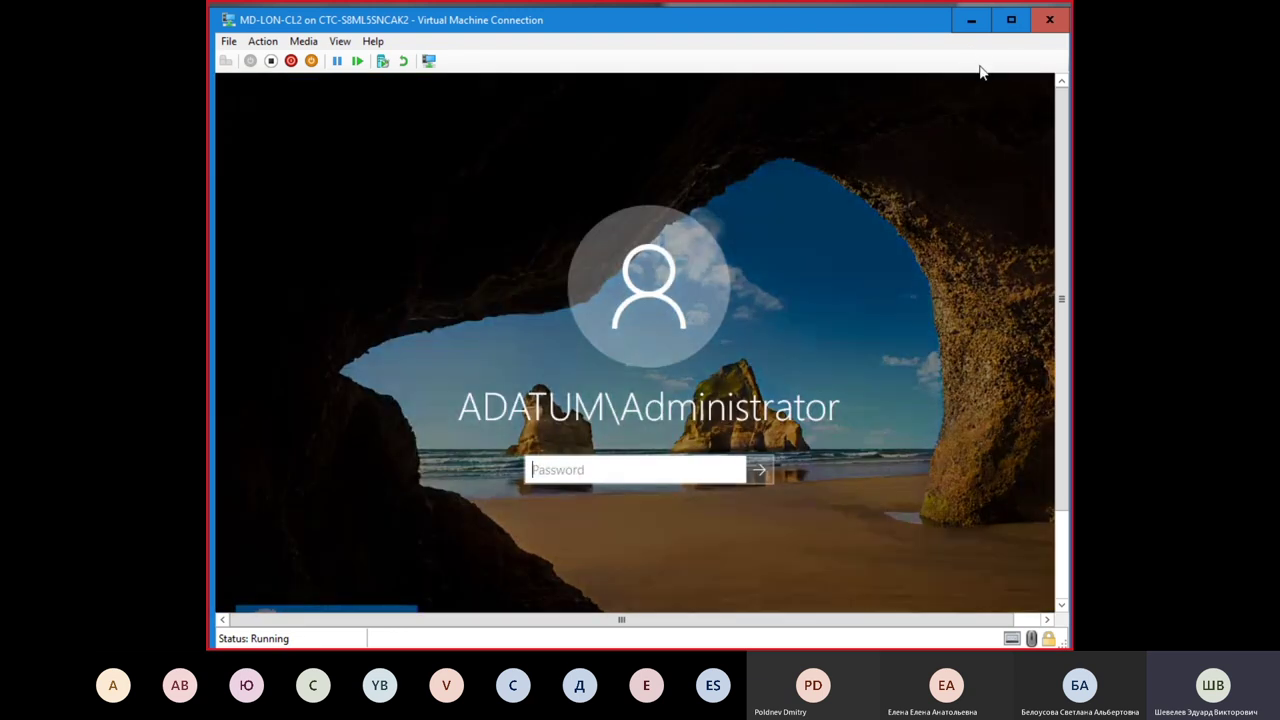
Step: Maximize the LON-CL2 view and sign in as ADATUM\Administrator with the account password
left_click(1011, 20)
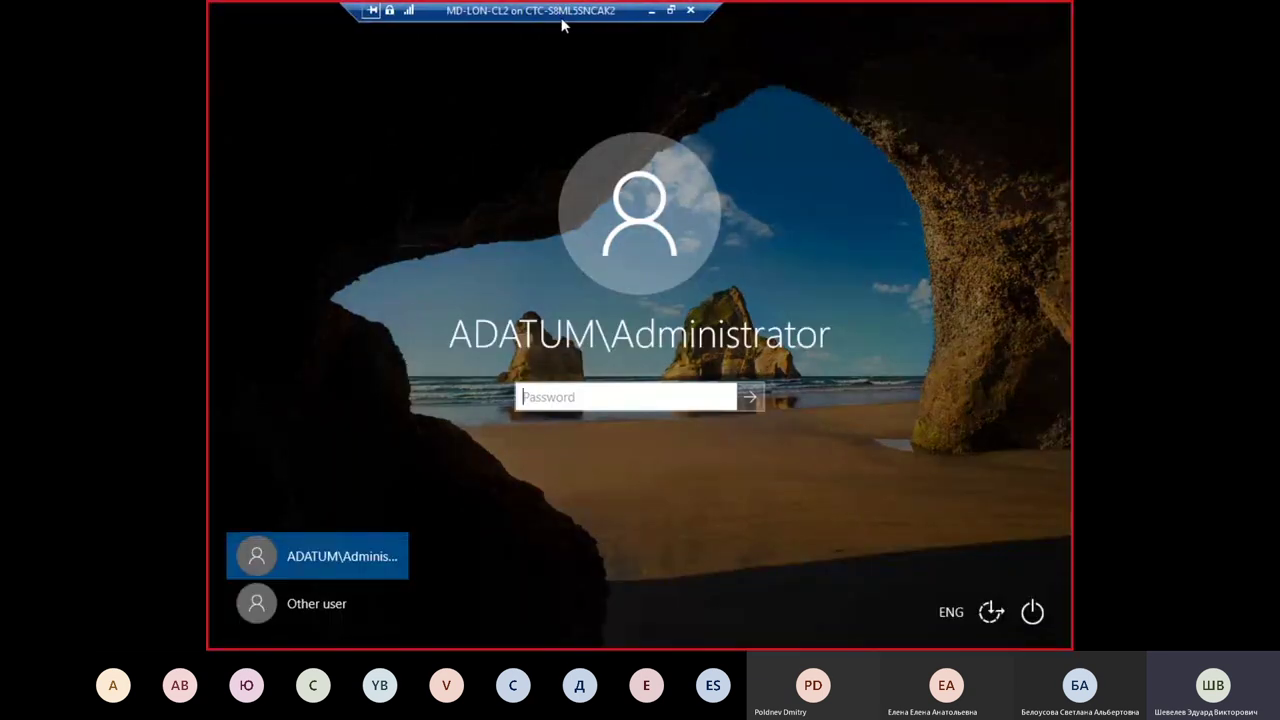
type("Pa")
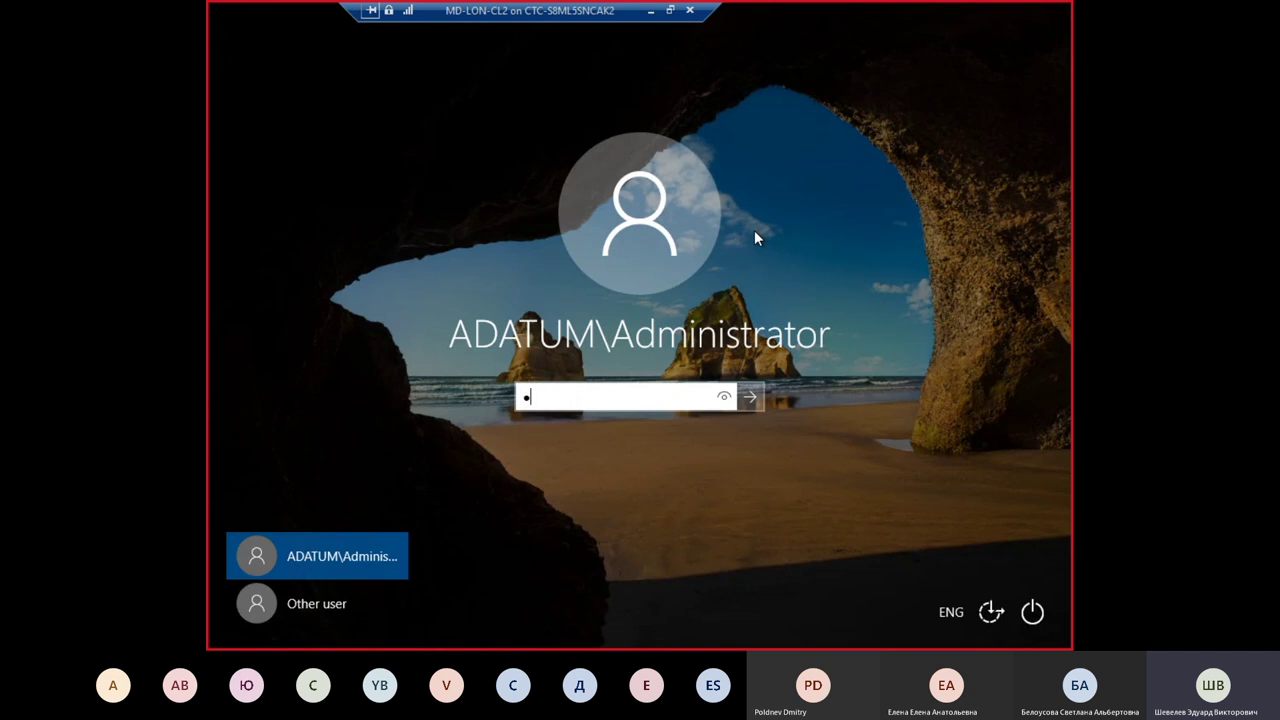
type("55w.rd")
key("Return")
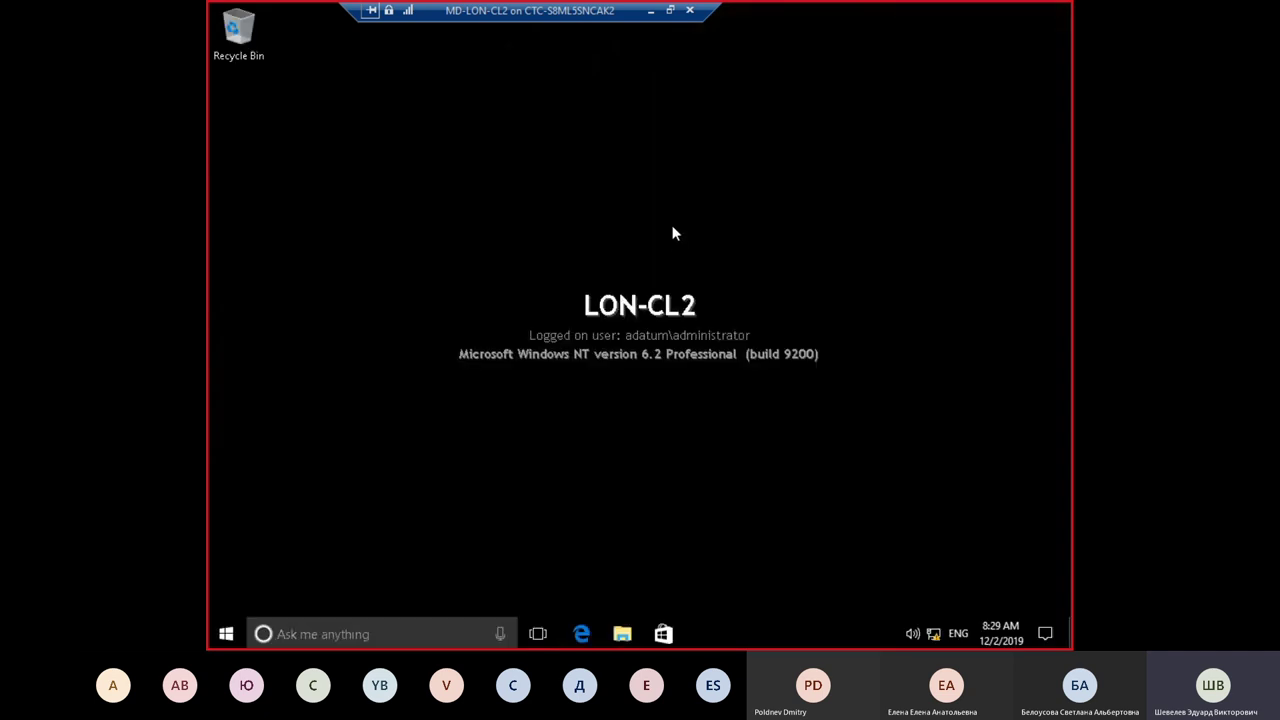
Step: From an administrator Command Prompt, run net use F: \\LON-DC1\USMT to map drive F:
right_click(229, 635)
left_click(378, 415)
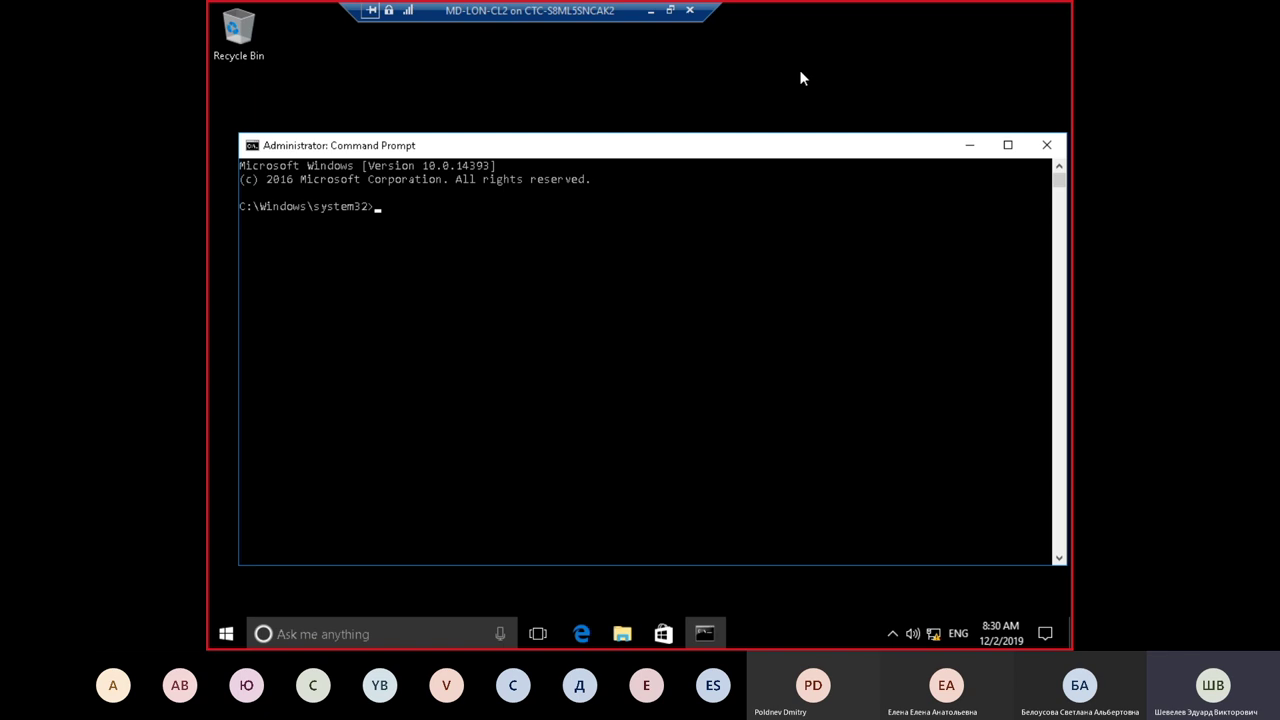
type("net use F: \\\\LON-DC1\\USMT")
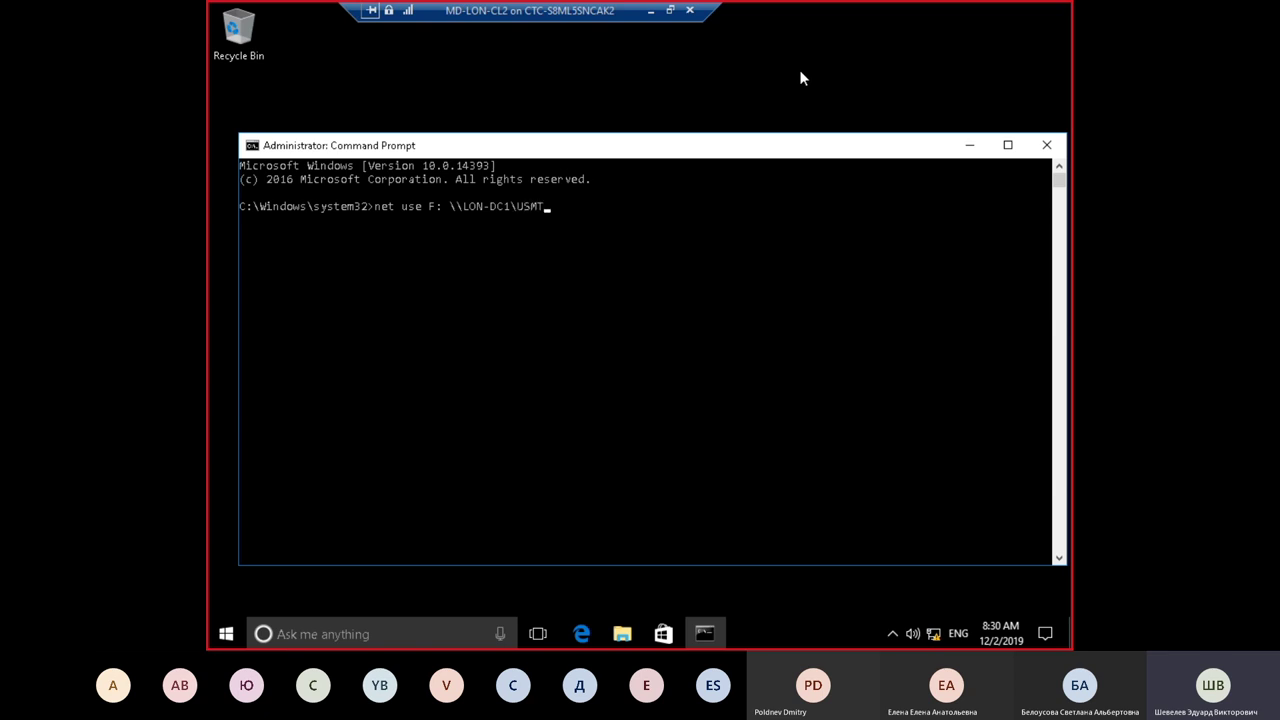
key("Return")
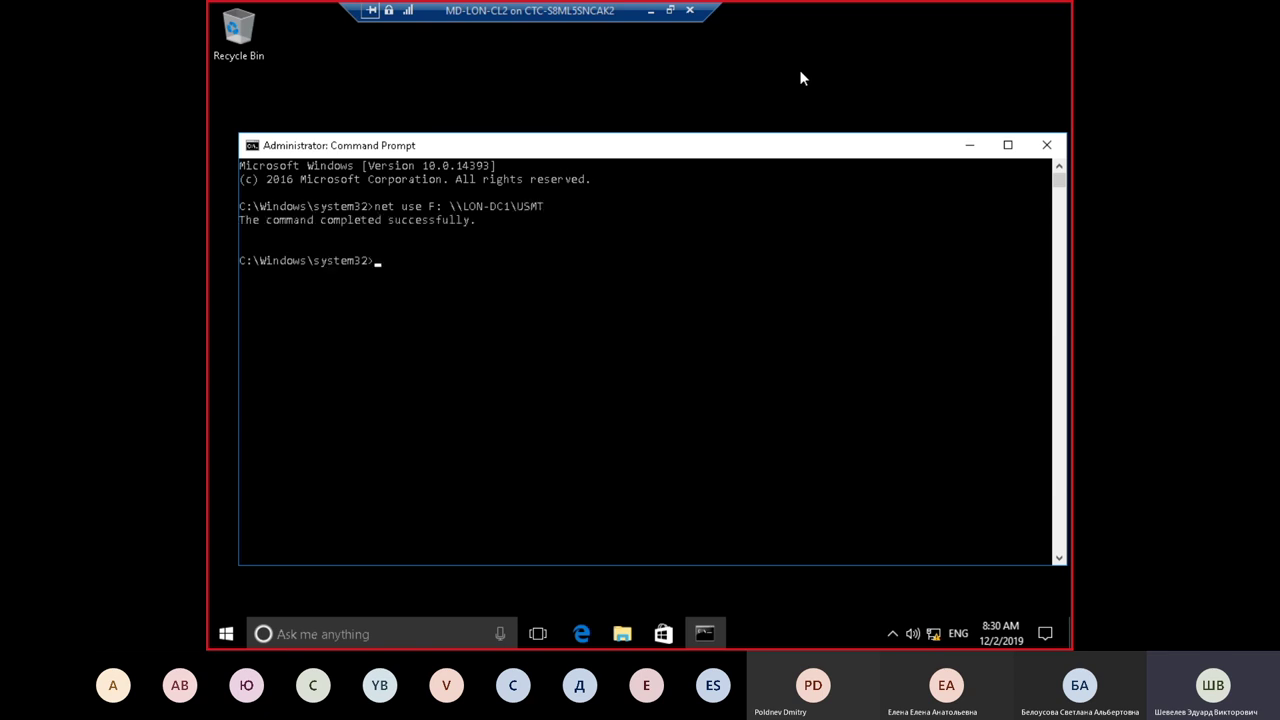
left_click(622, 634)
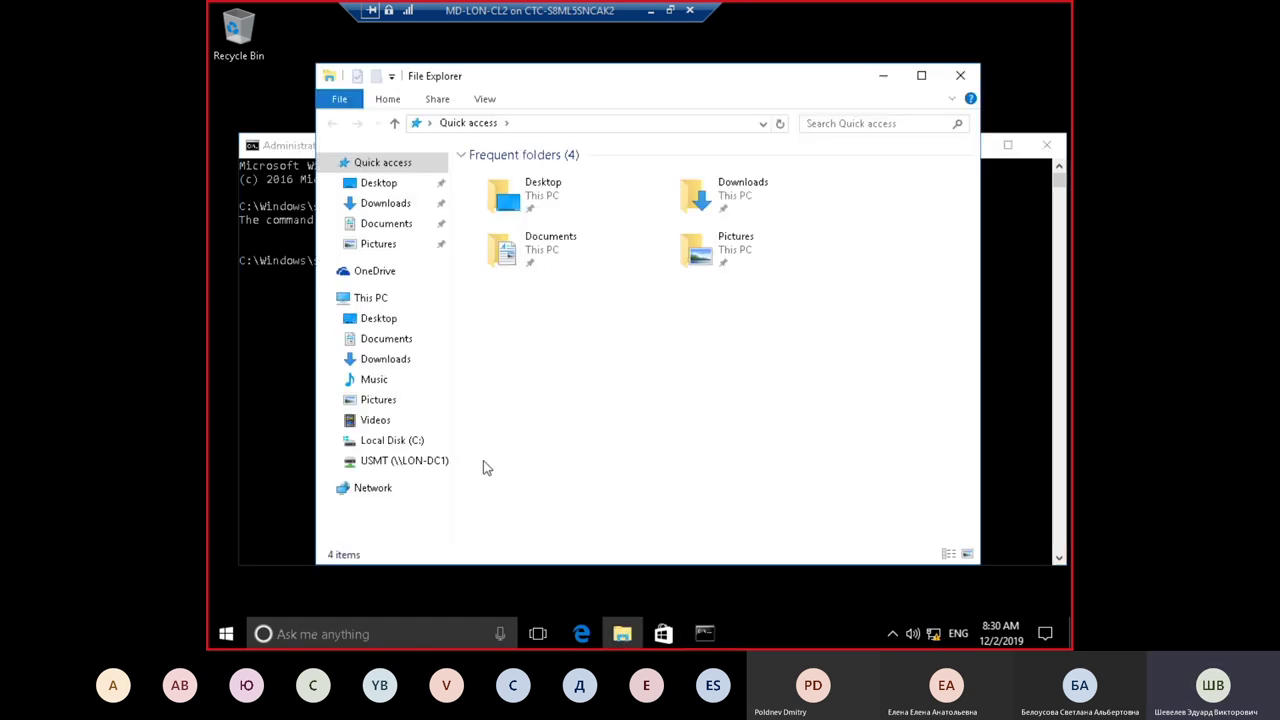
left_click(378, 297)
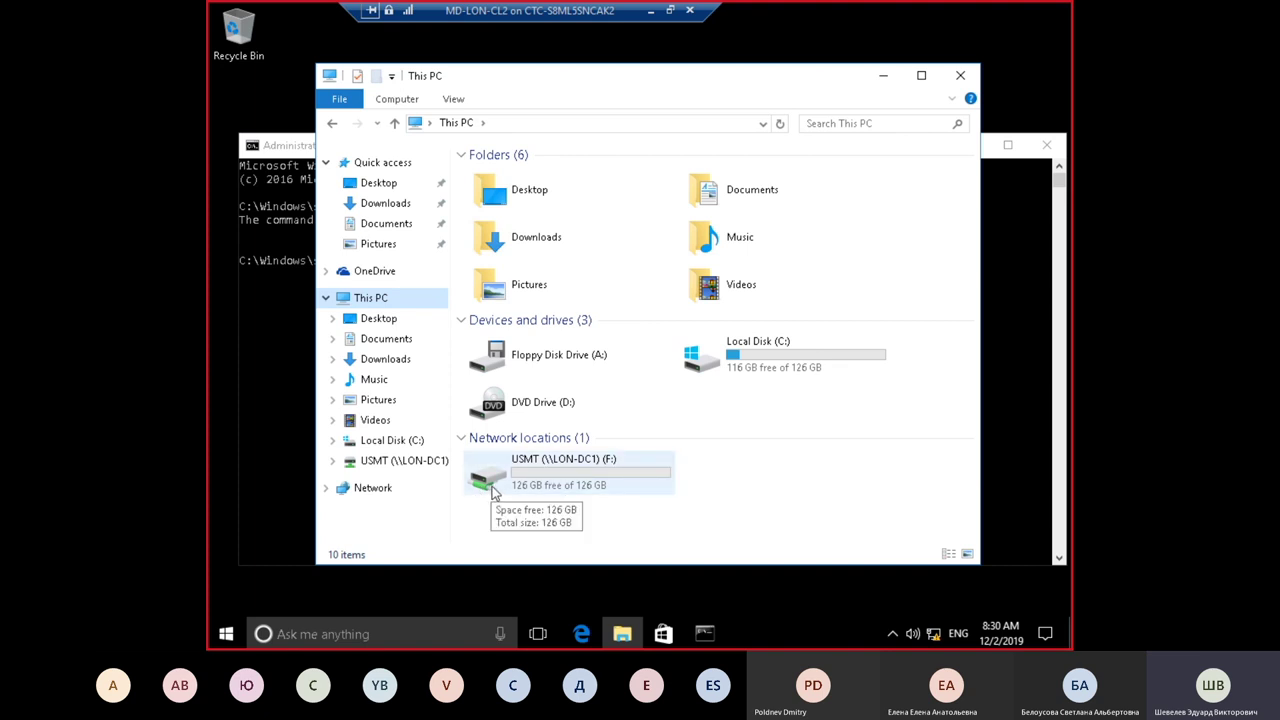
double_click(605, 478)
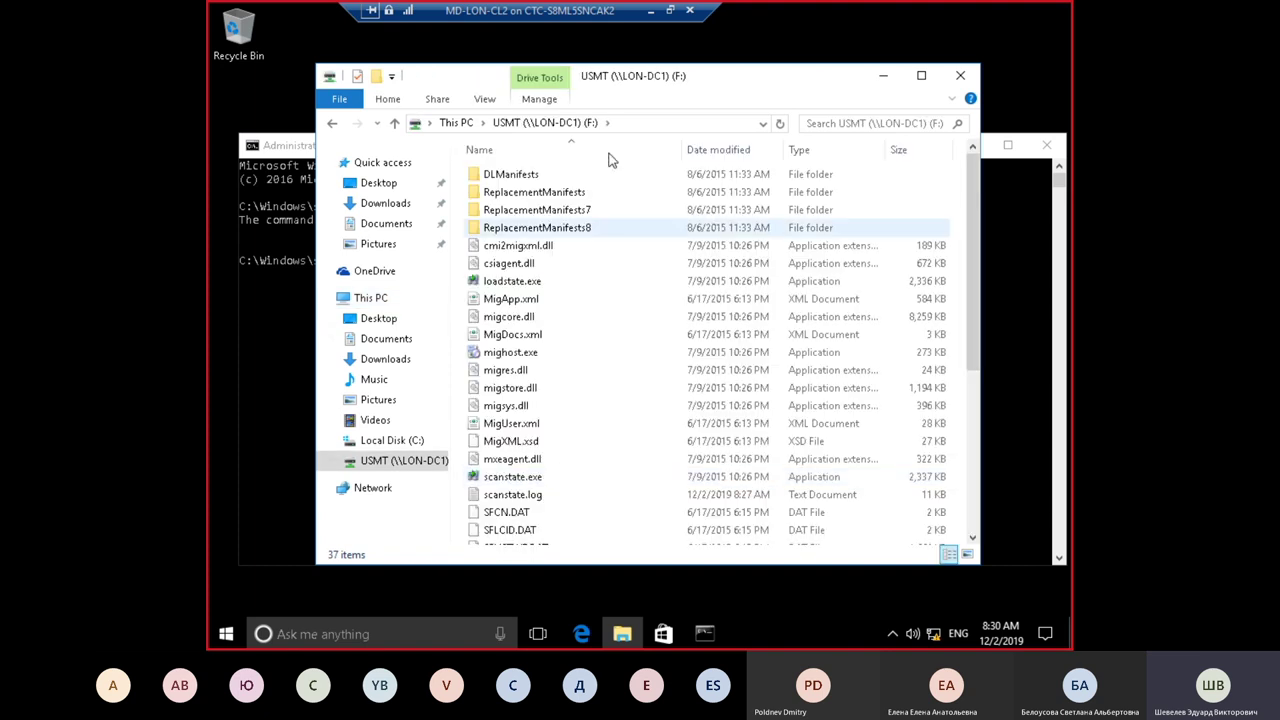
scroll(622, 225, "down", 5)
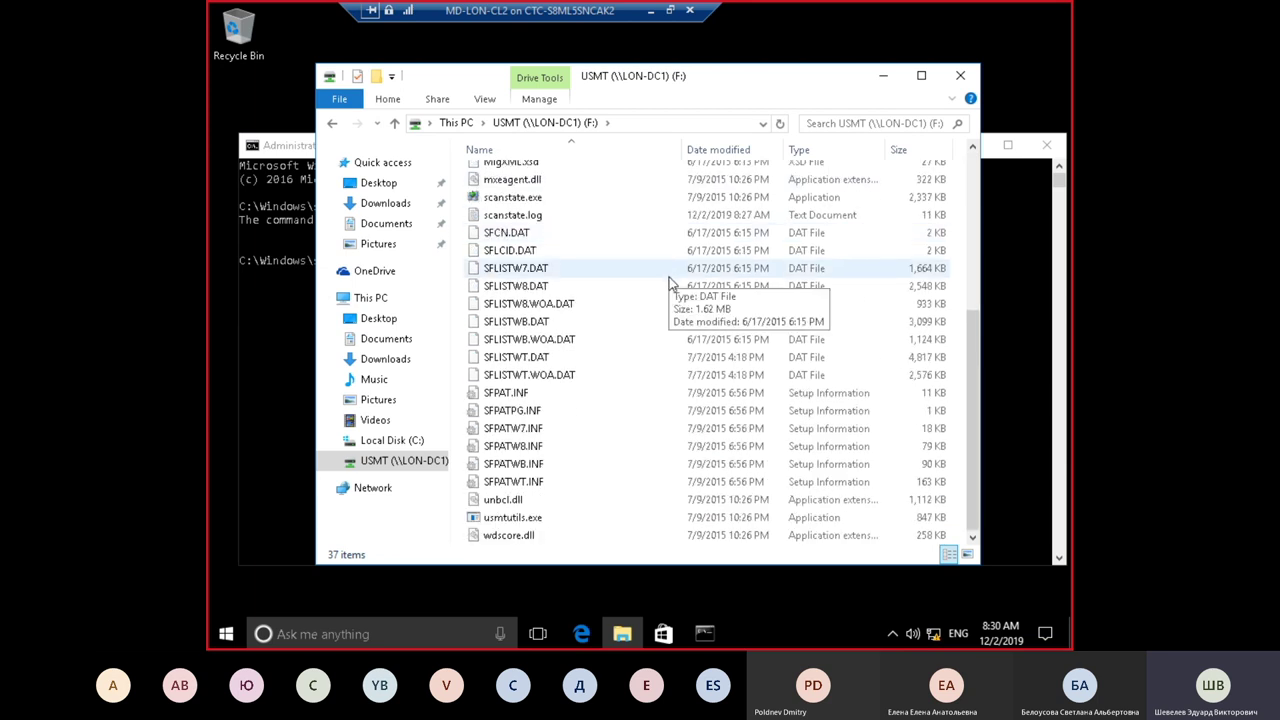
scroll(670, 283, "up", 5)
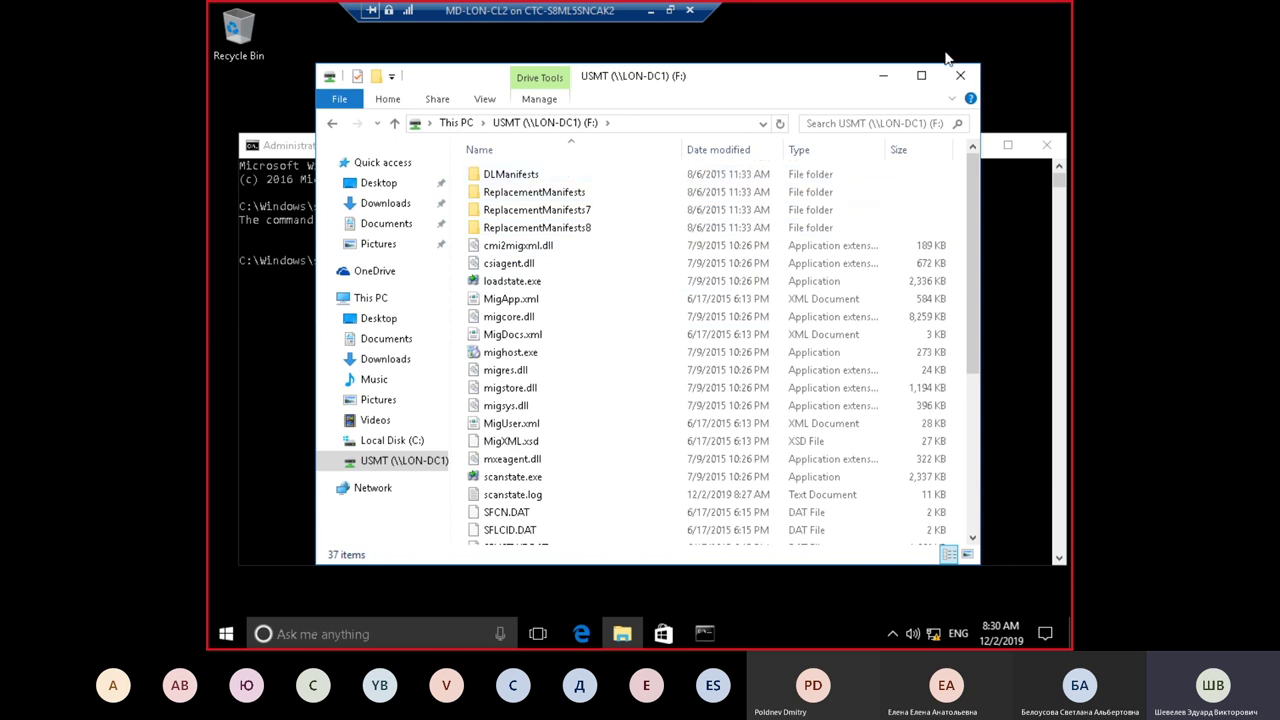
left_click(960, 75)
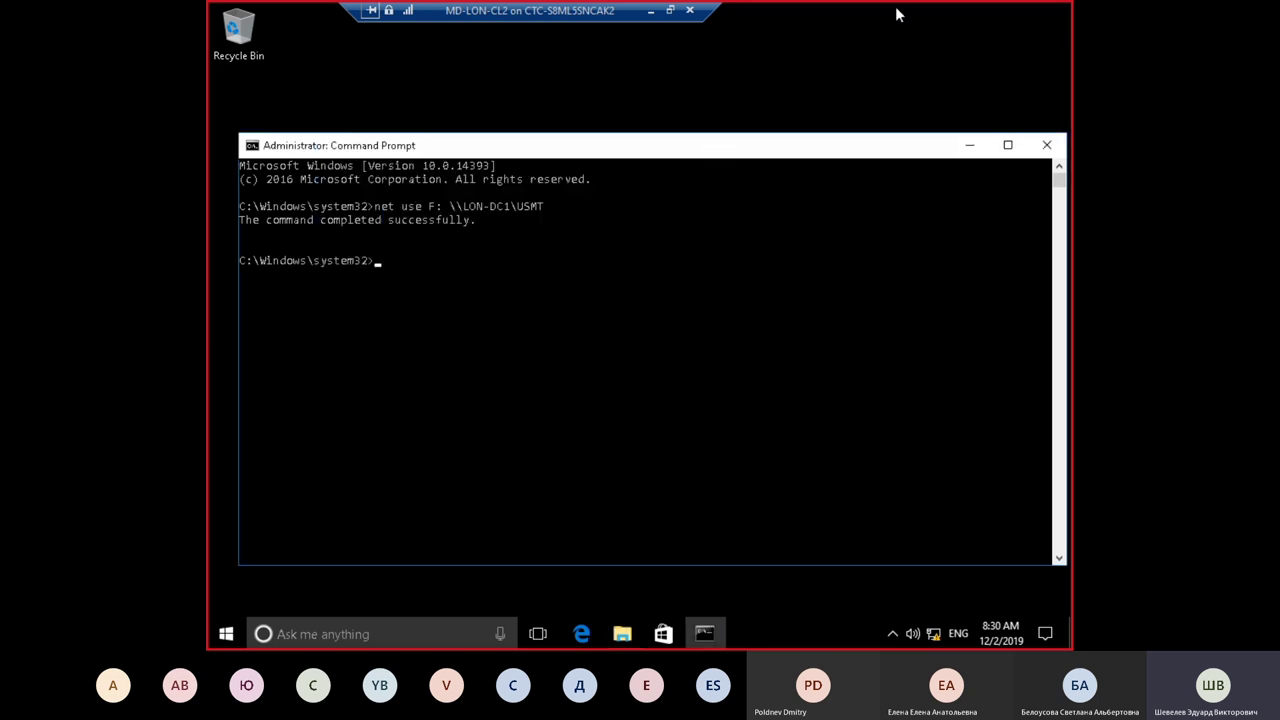
Step: Switch to F: and enter loadstate.exe \\LON-DC1\MigrationStore\LON-CL3\ /i:migapp.xml /i:miguser.xml /lac
type("F:")
key("Return")
type("loadstate.exe")
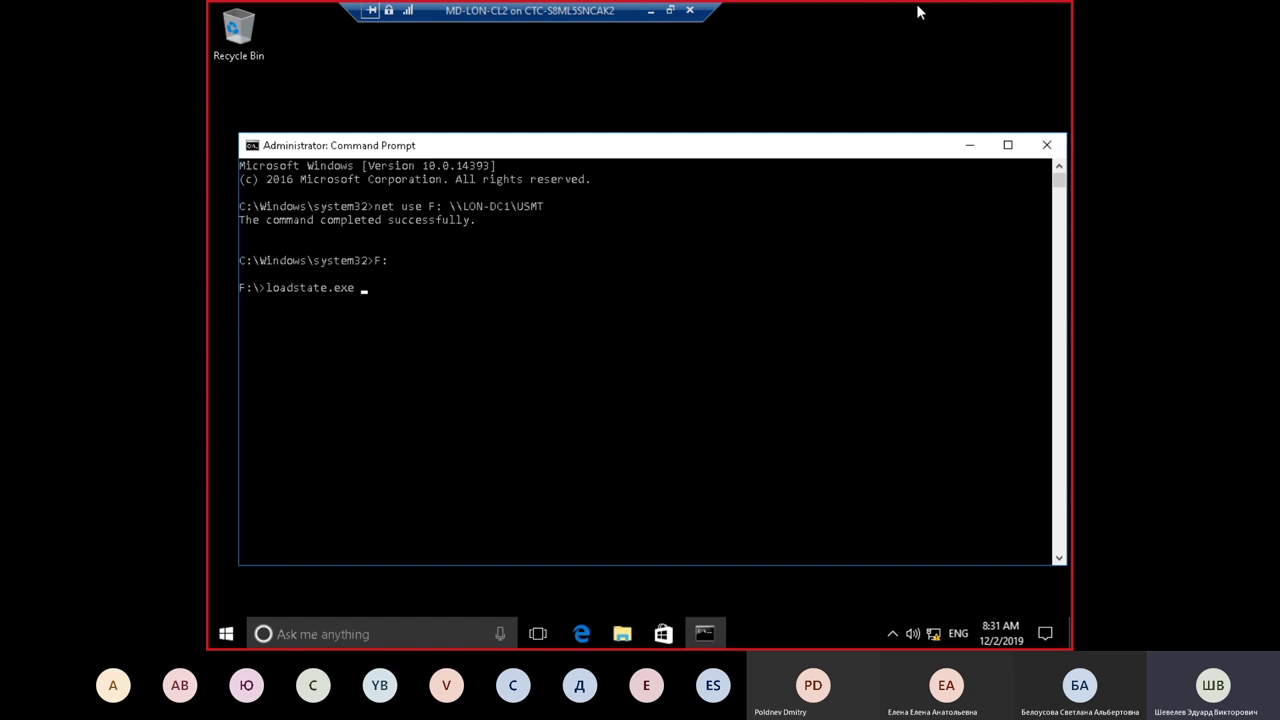
type(" \\\\LON-DC1\\MigrationStore")
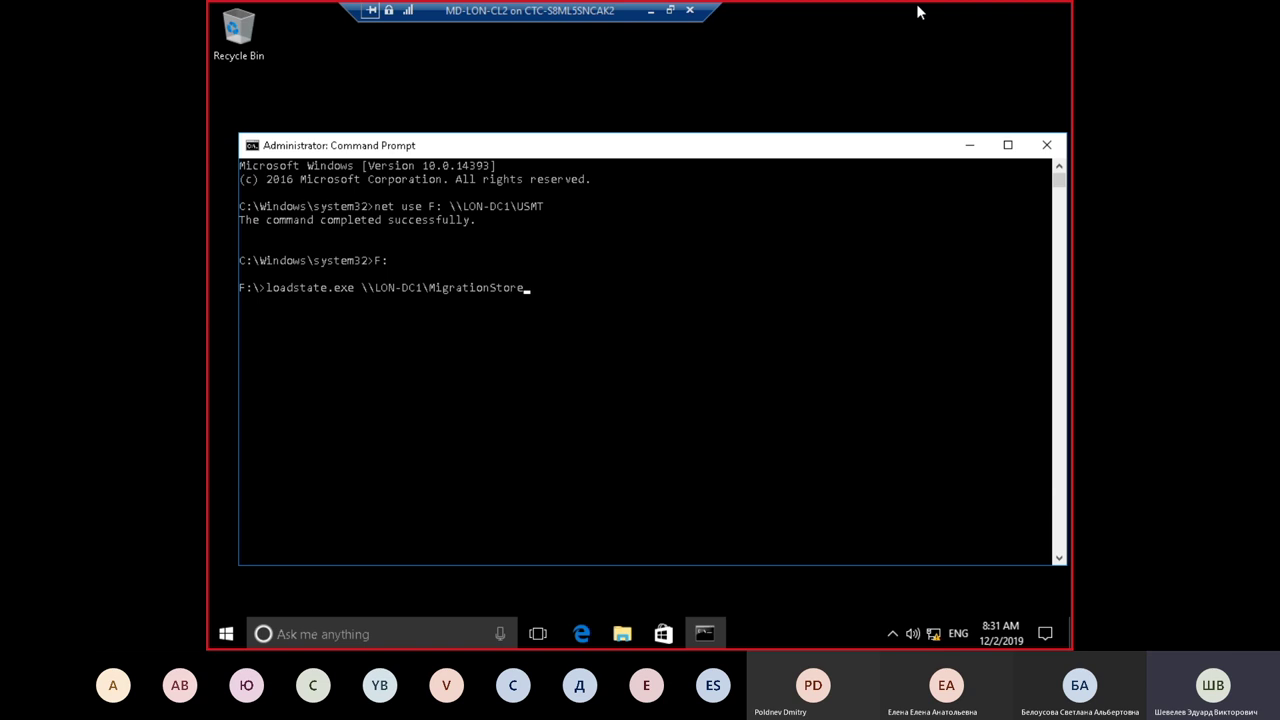
type("\\LON-CL3\\ /i:migapp.xml /i:mig")
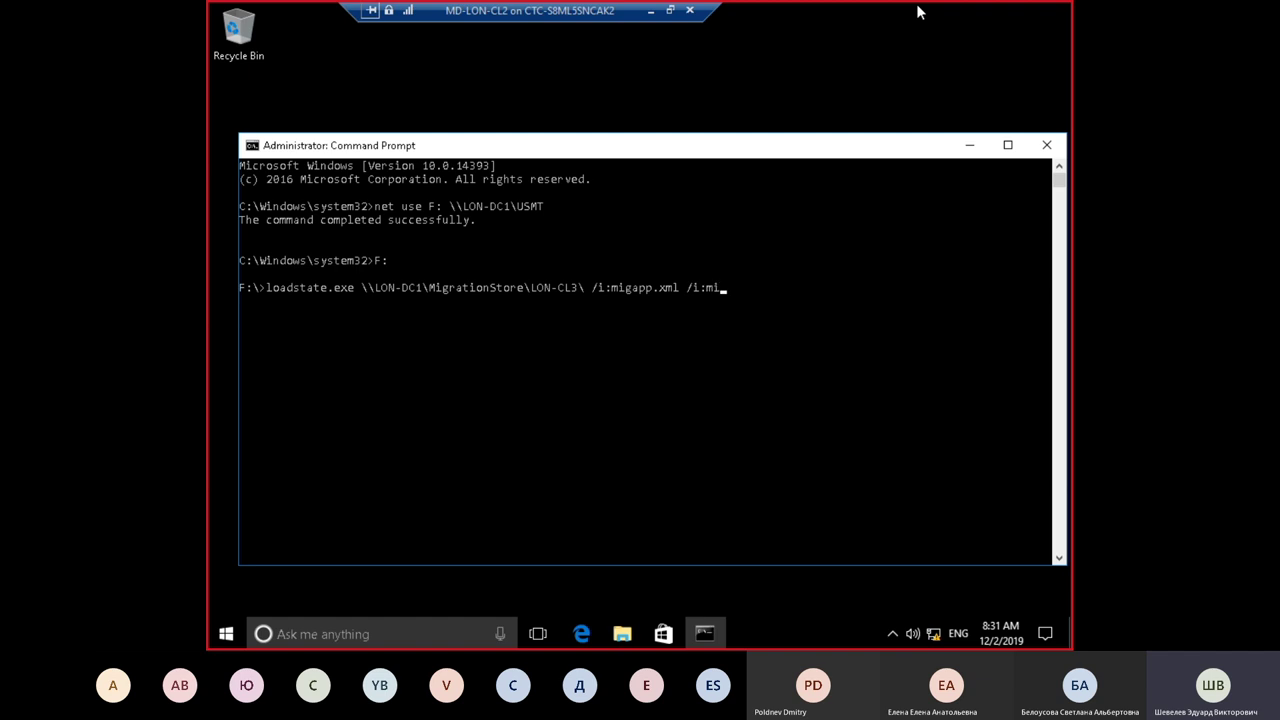
type("user.xml /lac")
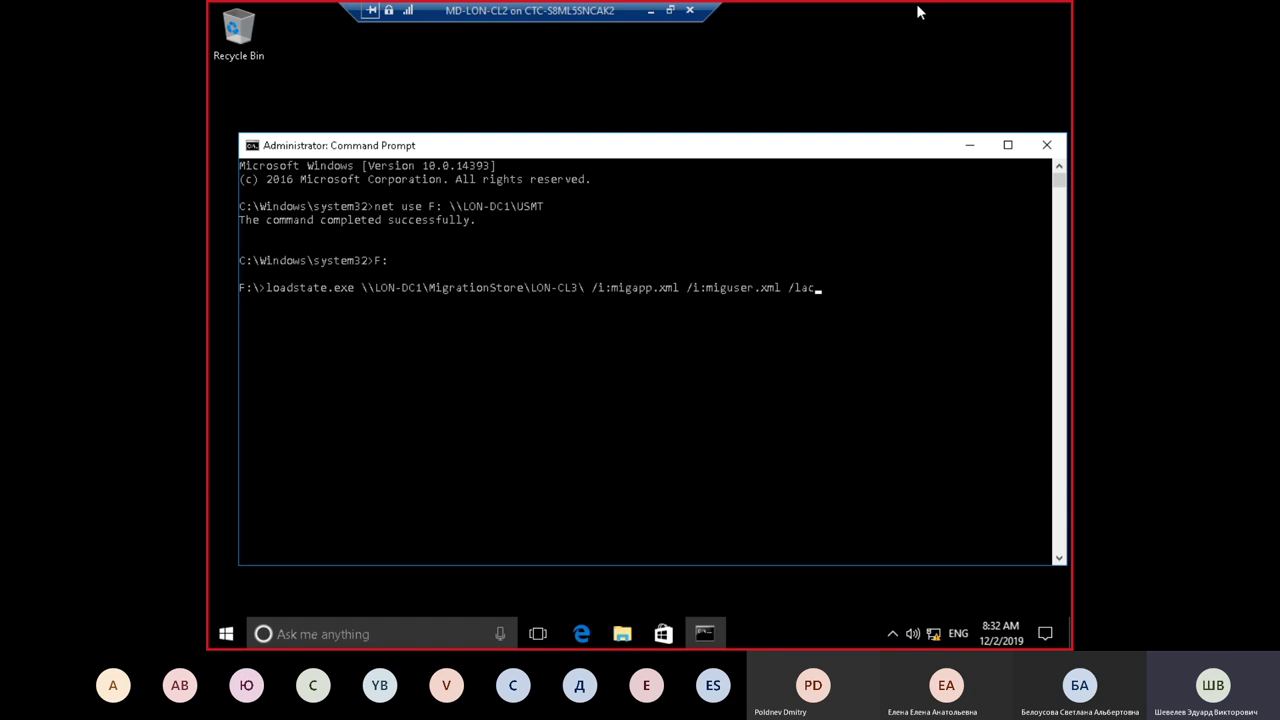